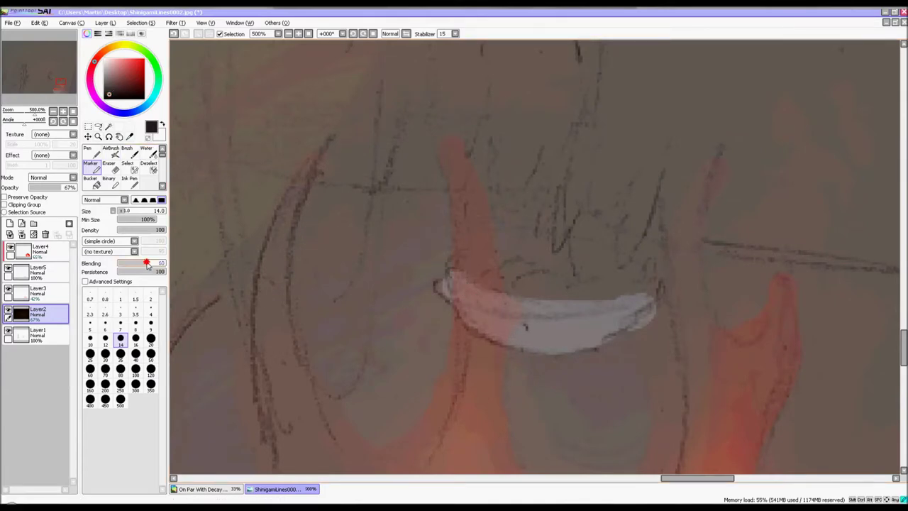
# Set the marker blending to 35 and shade the pale bowl shape with dark grey strokes.
pyautogui.moveTo(146, 264); pyautogui.dragTo(134, 264)
pyautogui.scroll(2, 431, 360)
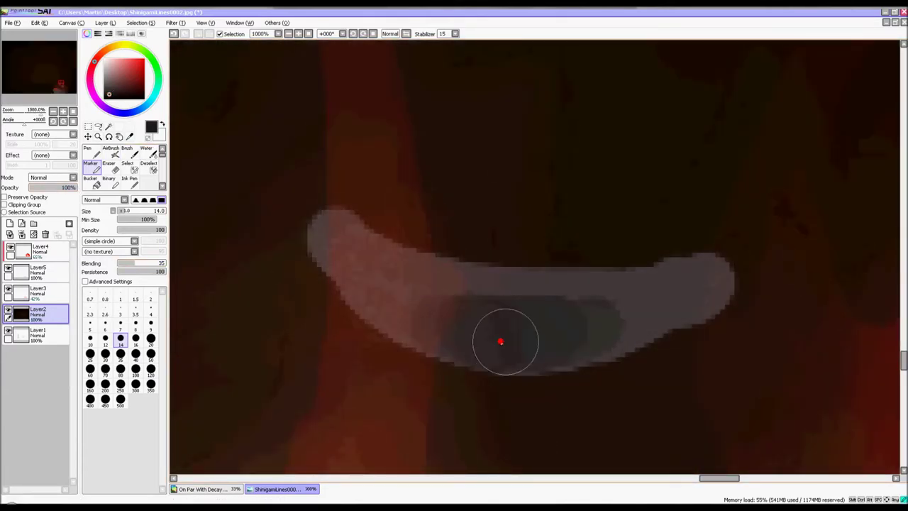
pyautogui.moveTo(503, 340)
pyautogui.mouseDown()
pyautogui.moveTo(559, 334)
pyautogui.moveTo(565, 344)
pyautogui.mouseUp()
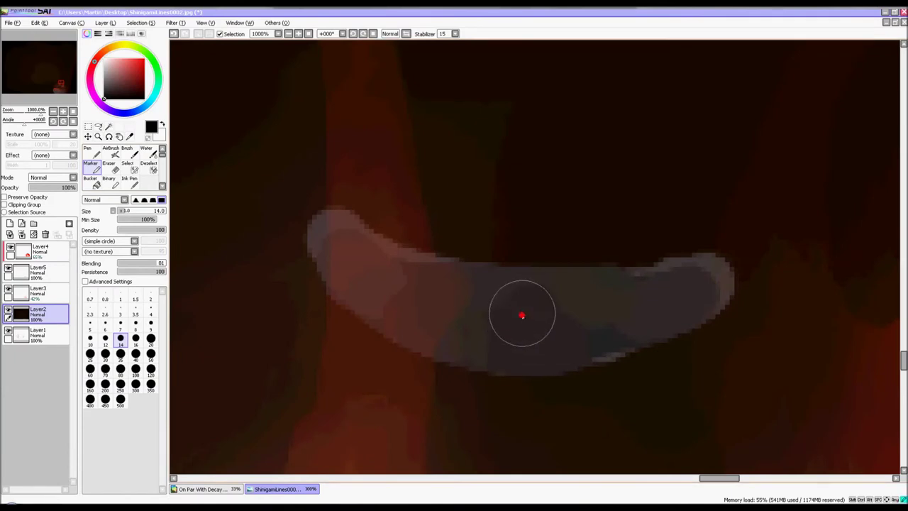
pyautogui.moveTo(155, 263); pyautogui.dragTo(122, 263)
pyautogui.moveTo(532, 317); pyautogui.dragTo(524, 336)
pyautogui.moveTo(142, 263); pyautogui.dragTo(207, 263)
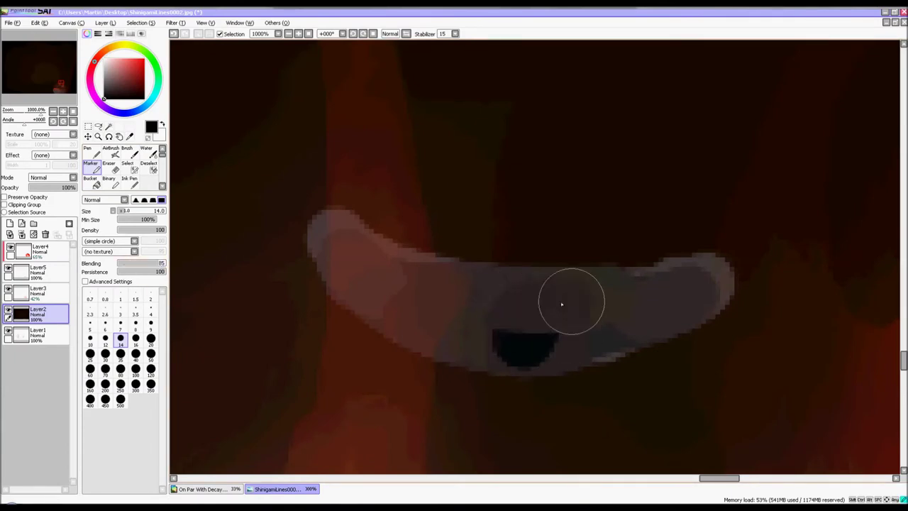
pyautogui.hotkey('ctrl', 'z')
# Set the marker blending to 49 and darken the bowl's body with black strokes, reducing the brush size to 7.
pyautogui.click(142, 263)
pyautogui.moveTo(537, 316)
pyautogui.mouseDown()
pyautogui.moveTo(523, 293)
pyautogui.moveTo(414, 279)
pyautogui.moveTo(537, 348)
pyautogui.moveTo(606, 347)
pyautogui.mouseUp()
pyautogui.click(121, 326)
pyautogui.moveTo(505, 344); pyautogui.dragTo(343, 311)
pyautogui.moveTo(577, 357)
pyautogui.mouseDown()
pyautogui.moveTo(687, 316)
pyautogui.moveTo(402, 321)
pyautogui.mouseUp()
pyautogui.scroll(-4, 576, 333)
pyautogui.scroll(4, 527, 254)
pyautogui.moveTo(490, 188)
pyautogui.mouseDown()
pyautogui.moveTo(557, 292)
pyautogui.moveTo(501, 249)
pyautogui.mouseUp()
pyautogui.hotkey('ctrl', 'z')
# Shade both ends of the bowl with black marker strokes at size 7, and lower the layer's opacity to reveal the sketch.
pyautogui.scroll(-4, 776, 322)
pyautogui.scroll(5, 680, 280)
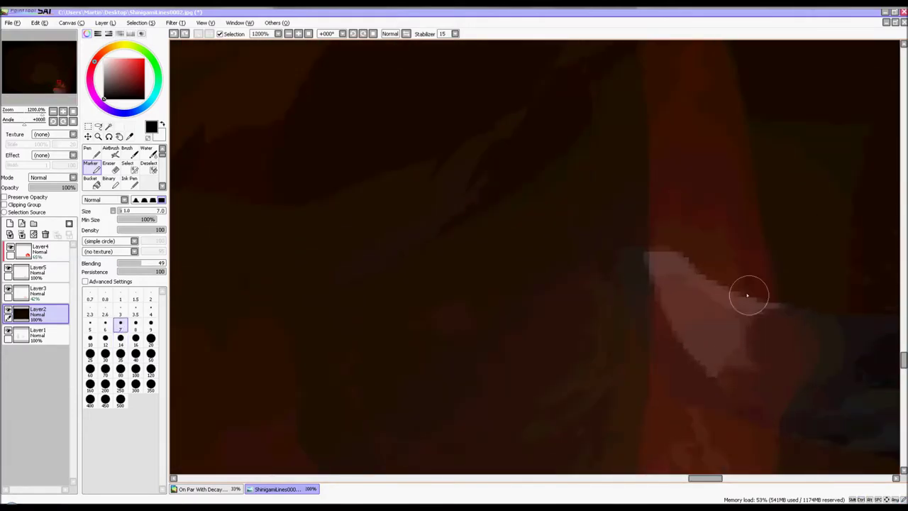
pyautogui.moveTo(639, 260); pyautogui.dragTo(686, 282)
pyautogui.scroll(-5, 816, 329)
pyautogui.scroll(6, 737, 344)
pyautogui.moveTo(598, 301); pyautogui.dragTo(529, 379)
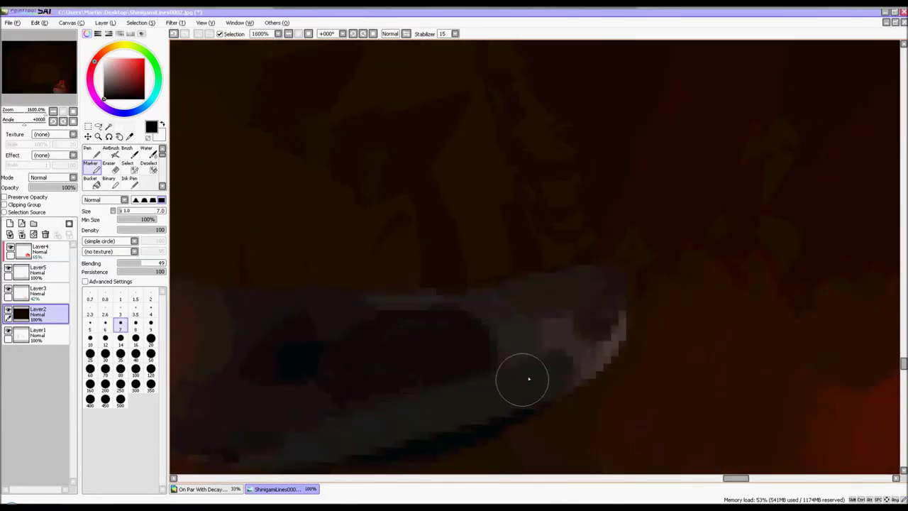
pyautogui.click(56, 187)
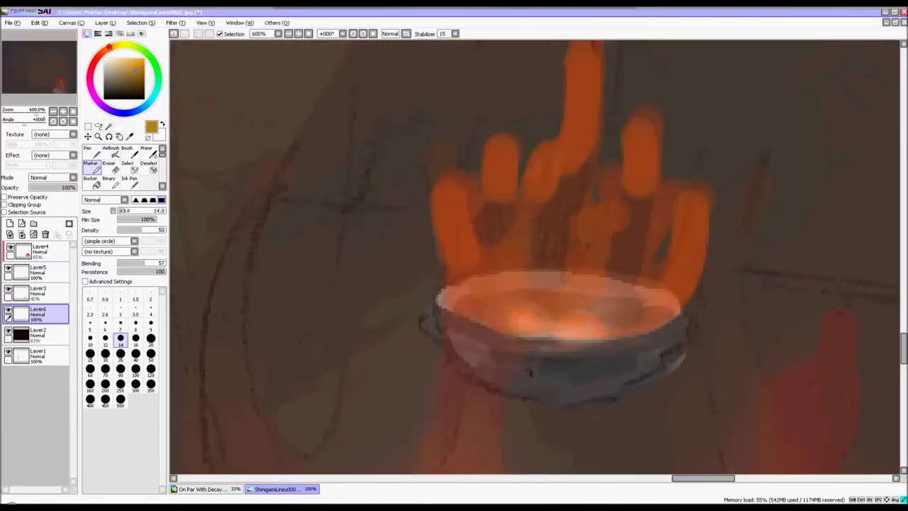
# Pick a crimson colour and paint it over the bowl's glowing interior and right-hand flame.
pyautogui.moveTo(108, 46); pyautogui.dragTo(92, 67)
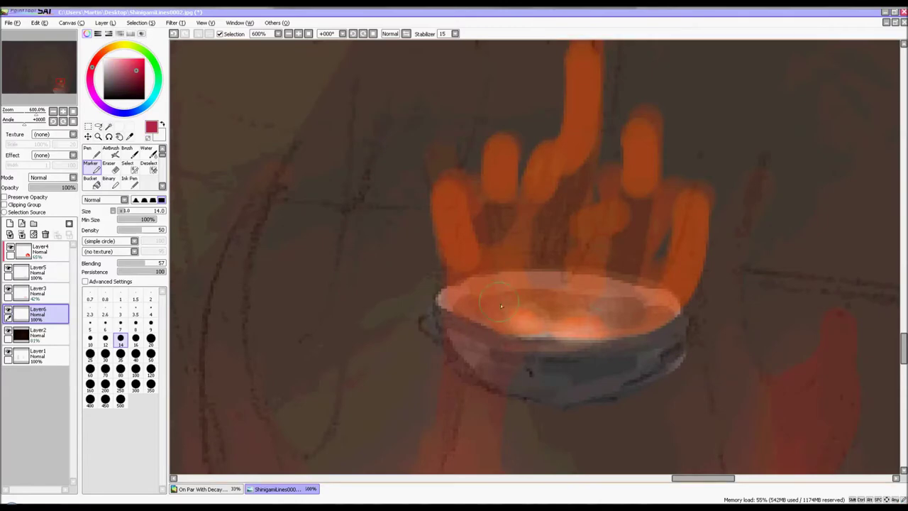
pyautogui.moveTo(502, 304); pyautogui.dragTo(646, 296)
pyautogui.moveTo(687, 239); pyautogui.dragTo(670, 301)
# Set the opacity of flame layer Layer6 to 80% and Layer2 to 100%, keeping Layer6 active.
pyautogui.scroll(-8, 667, 284)
pyautogui.scroll(7, 580, 297)
pyautogui.moveTo(71, 186); pyautogui.dragTo(57, 188)
pyautogui.click(36, 341)
pyautogui.click(53, 314)
# Soften the flames above the bowl with a low-density eraser.
pyautogui.click(112, 167)
pyautogui.moveTo(587, 202)
pyautogui.mouseDown()
pyautogui.moveTo(619, 90)
pyautogui.moveTo(499, 171)
pyautogui.moveTo(597, 63)
pyautogui.moveTo(665, 101)
pyautogui.moveTo(535, 115)
pyautogui.mouseUp()
pyautogui.scroll(-8, 525, 138)
pyautogui.scroll(5, 528, 128)
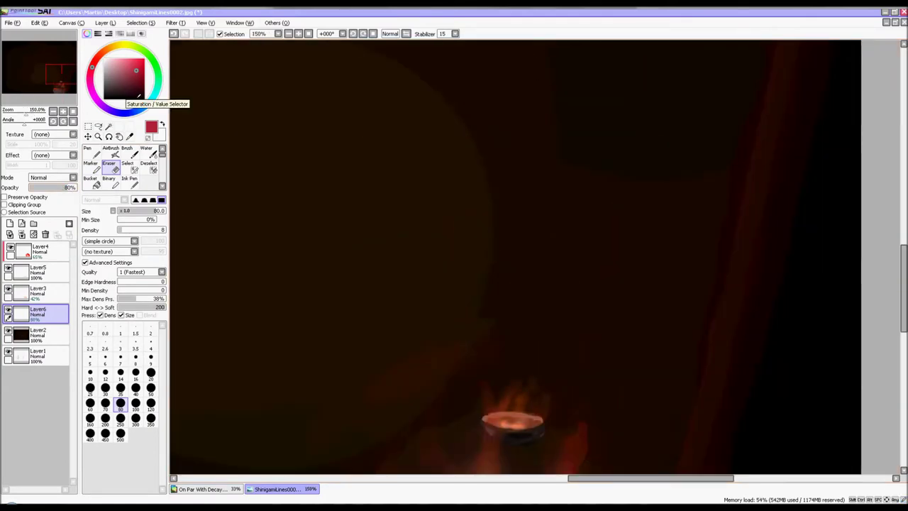
# Copy the rectangular area around the burning bowl, paste it as a new layer and set its opacity to 89%.
pyautogui.click(88, 126)
pyautogui.moveTo(442, 351); pyautogui.dragTo(606, 456)
pyautogui.hotkey('ctrl', 'c')
pyautogui.hotkey('ctrl', 'v')
pyautogui.click(71, 188)
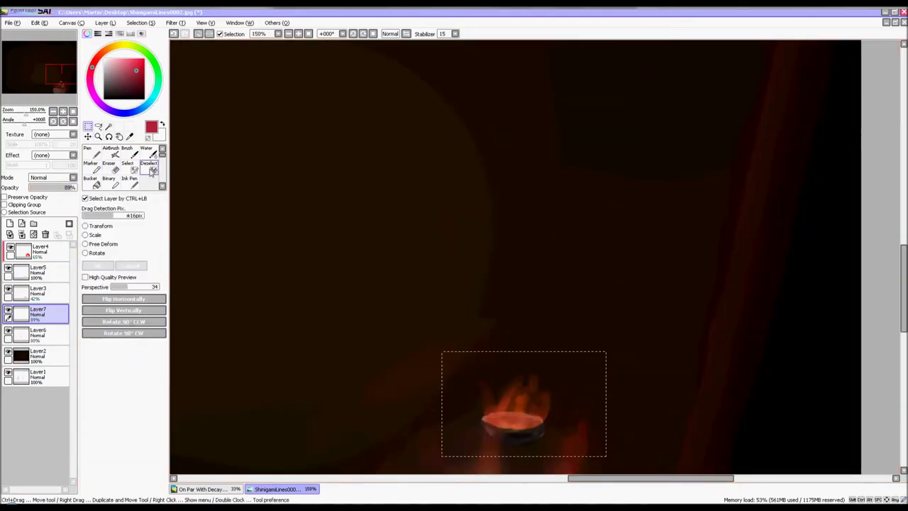
# Soften the pasted fire with a low-density eraser and brush over the bowl's glow, switching the colour to bright orange-red.
pyautogui.click(111, 167)
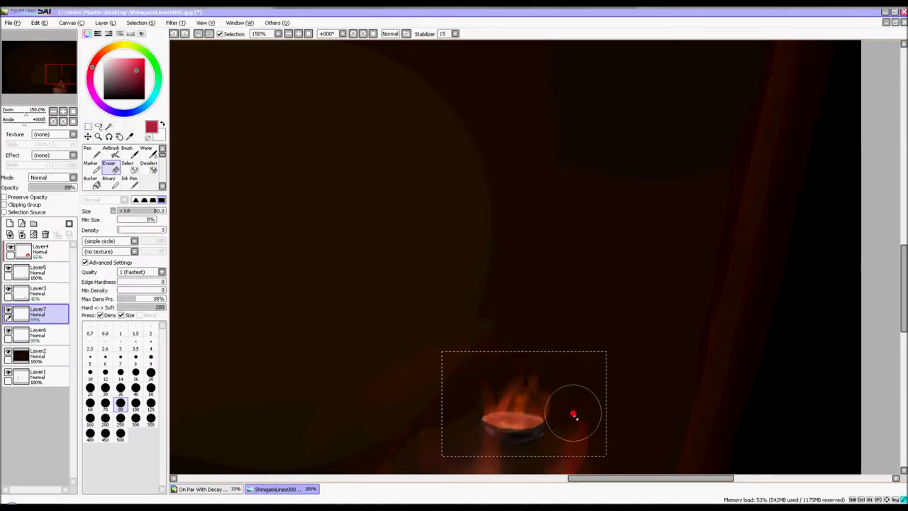
pyautogui.press('v')
pyautogui.click(120, 366)
pyautogui.click(151, 352)
pyautogui.moveTo(520, 404)
pyautogui.mouseDown()
pyautogui.moveTo(522, 367)
pyautogui.moveTo(518, 412)
pyautogui.moveTo(557, 402)
pyautogui.moveTo(509, 418)
pyautogui.mouseUp()
pyautogui.click(106, 60)
pyautogui.click(100, 54)
pyautogui.click(145, 60)
pyautogui.click(120, 352)
pyautogui.scroll(-6, 324, 279)
pyautogui.scroll(6, 343, 292)
# Erase excess glow around the bowl on the pasted layer, and refine the flames on Layer6 with a size 14 eraser.
pyautogui.press('e')
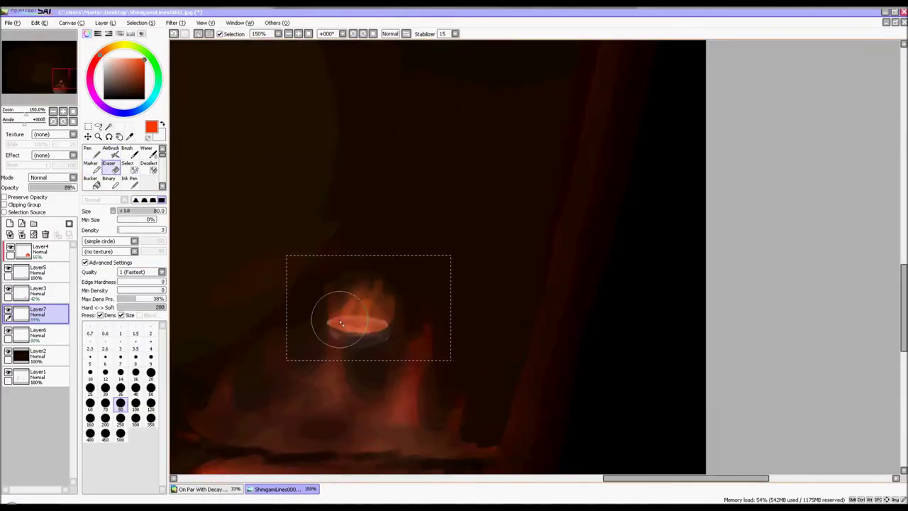
pyautogui.scroll(4, 340, 308)
pyautogui.moveTo(459, 356); pyautogui.dragTo(408, 342)
pyautogui.click(120, 374)
pyautogui.click(40, 335)
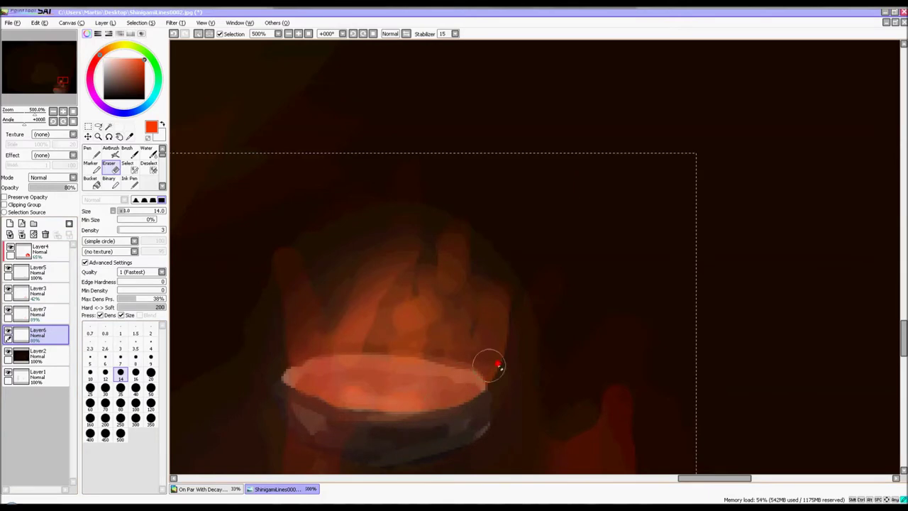
pyautogui.hotkey('ctrl', 'Up')
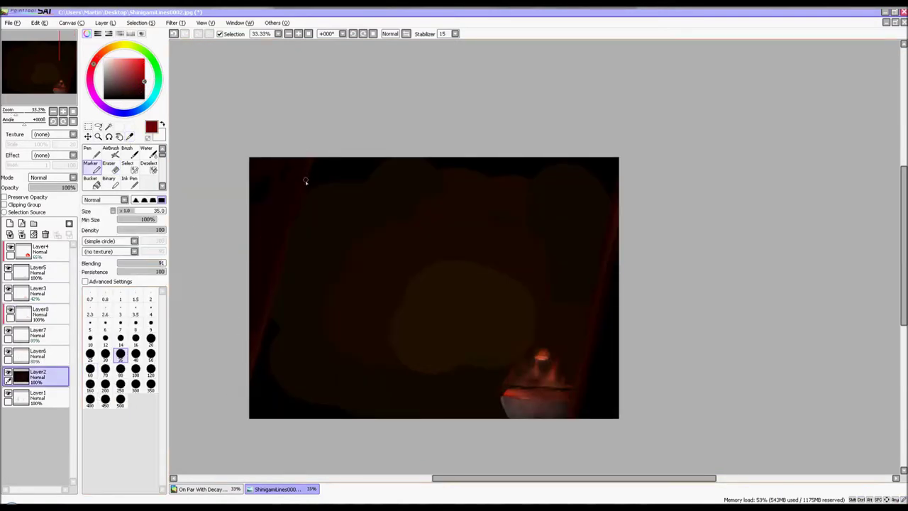
# Paint long red marker streaks at size 35 down the slanted beam in the painting's upper-left corner on Layer2.
pyautogui.scroll(-4, 220, 312)
pyautogui.scroll(6, 220, 311)
pyautogui.moveTo(302, 125); pyautogui.dragTo(248, 380)
pyautogui.scroll(1, 255, 369)
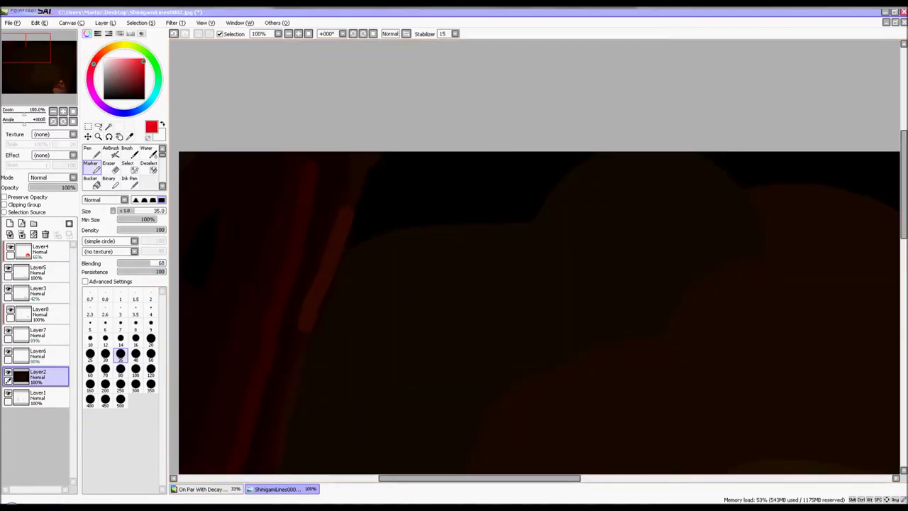
pyautogui.scroll(-3, 237, 375)
pyautogui.scroll(2, 228, 242)
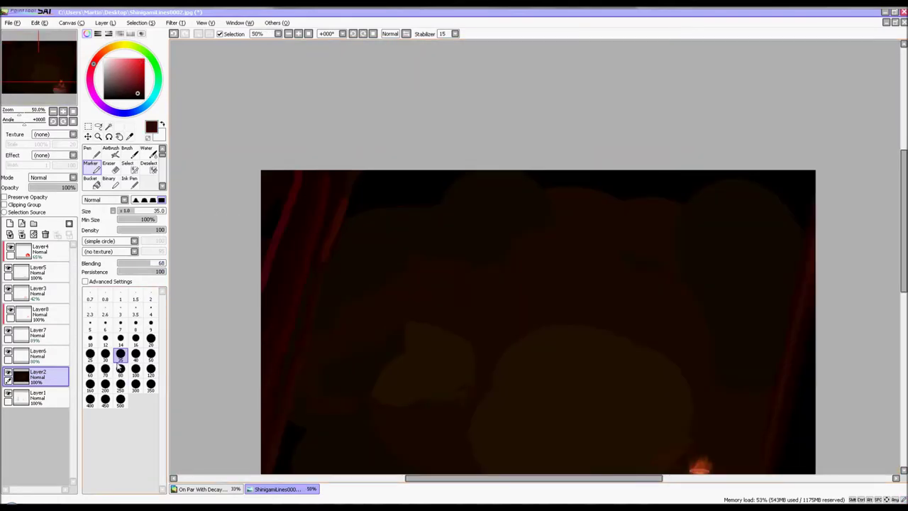
# Add a layer above Layer2, paint near-black over the upper-left beam at size 80 and set the layer's opacity to 58%.
pyautogui.click(10, 223)
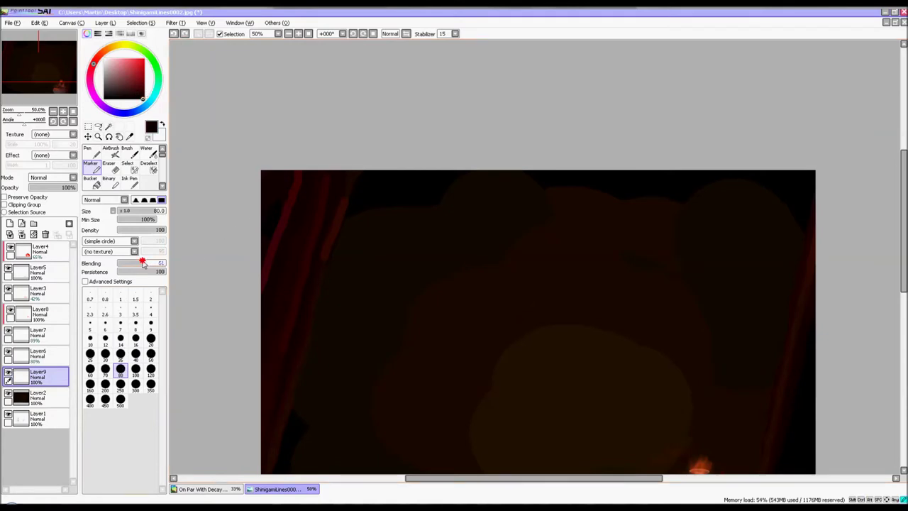
pyautogui.moveTo(299, 161); pyautogui.dragTo(245, 366)
pyautogui.click(57, 188)
# Soften the dark shading over the upper-left beam with a size 500 eraser at density 3.
pyautogui.click(112, 168)
pyautogui.click(120, 433)
pyautogui.moveTo(298, 393); pyautogui.dragTo(340, 203)
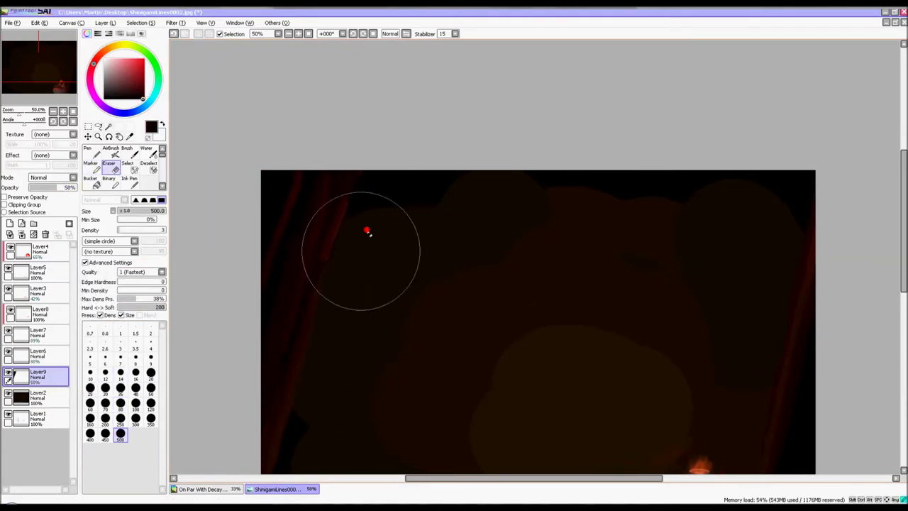
# Airbrush black over the painting's upper-left edge at size 250.
pyautogui.scroll(-2, 301, 427)
pyautogui.click(112, 154)
pyautogui.scroll(2, 287, 182)
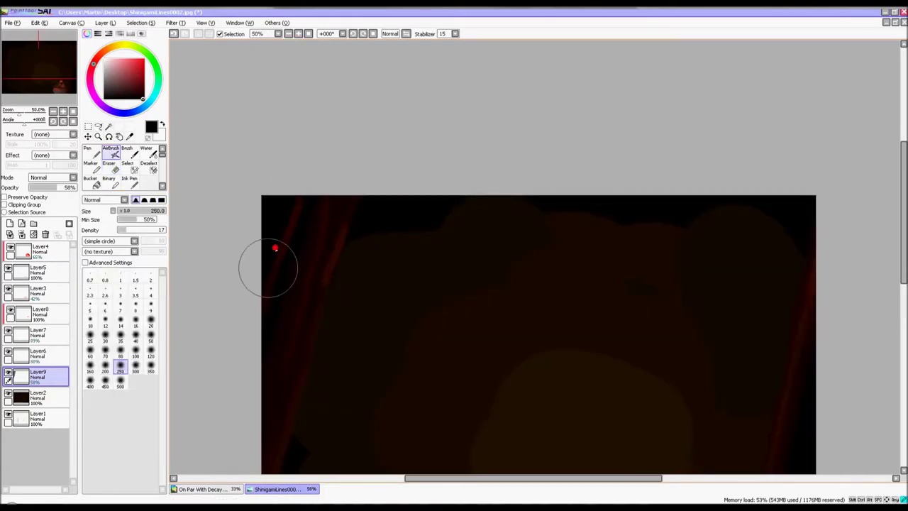
# Airbrush faint orange-red highlights along the left beam on Layer2 at size 35 and density 4.
pyautogui.click(43, 397)
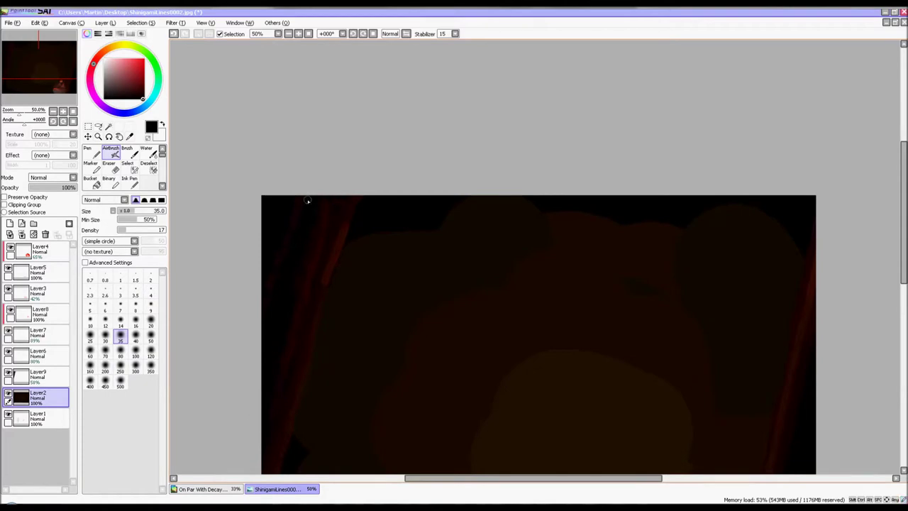
pyautogui.click(101, 55)
pyautogui.scroll(1, 326, 233)
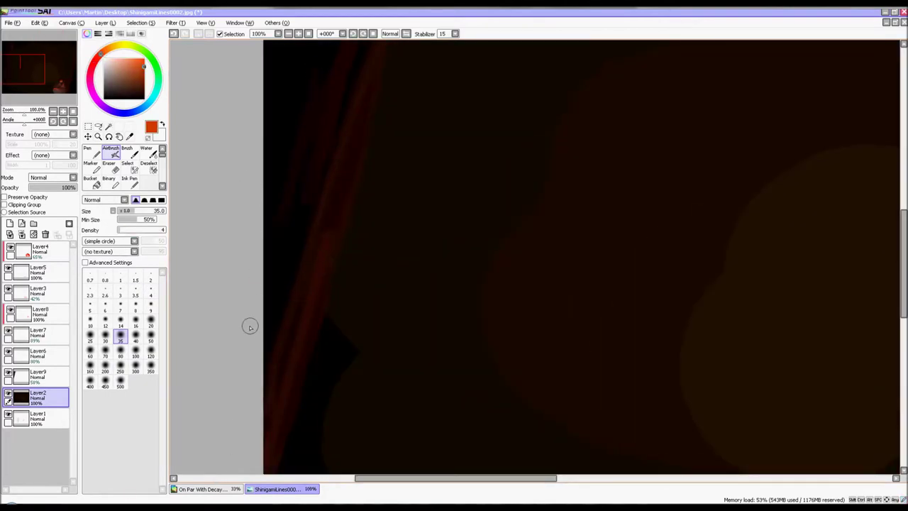
pyautogui.scroll(-6, 250, 326)
pyautogui.scroll(3, 462, 177)
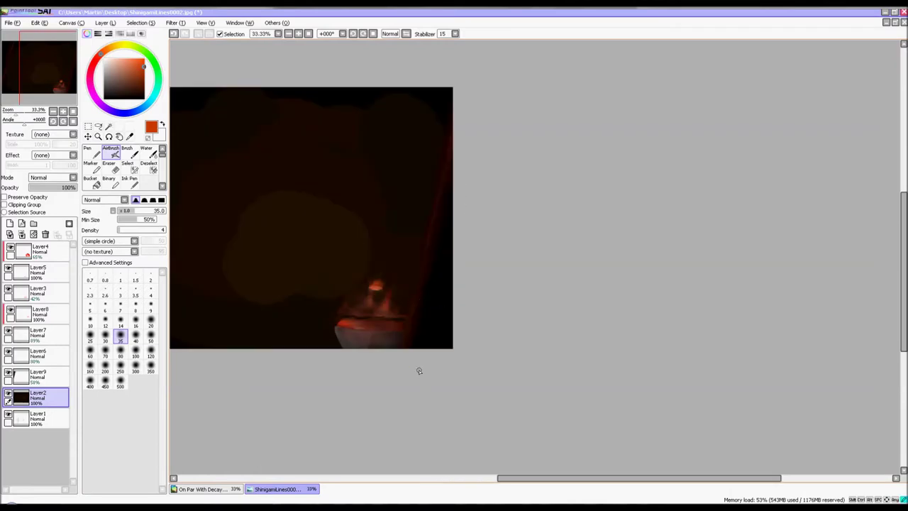
pyautogui.scroll(-3, 419, 371)
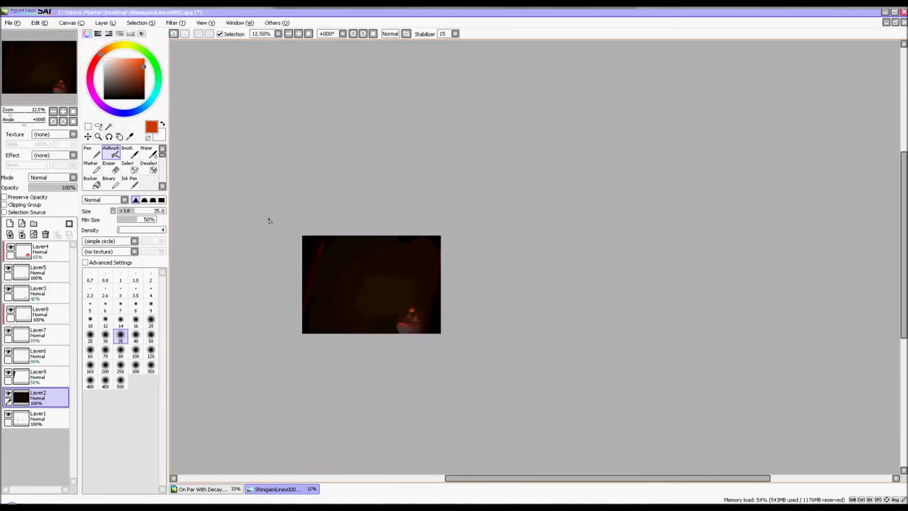
# Add a layer above Layer2 at 36% opacity and scatter orange marker dots of size 80 across the background.
pyautogui.click(9, 224)
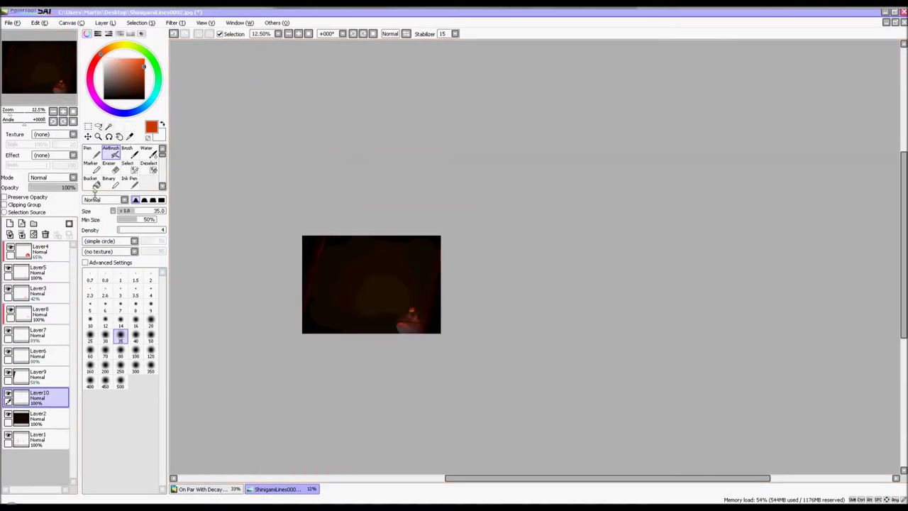
pyautogui.click(92, 168)
pyautogui.click(47, 188)
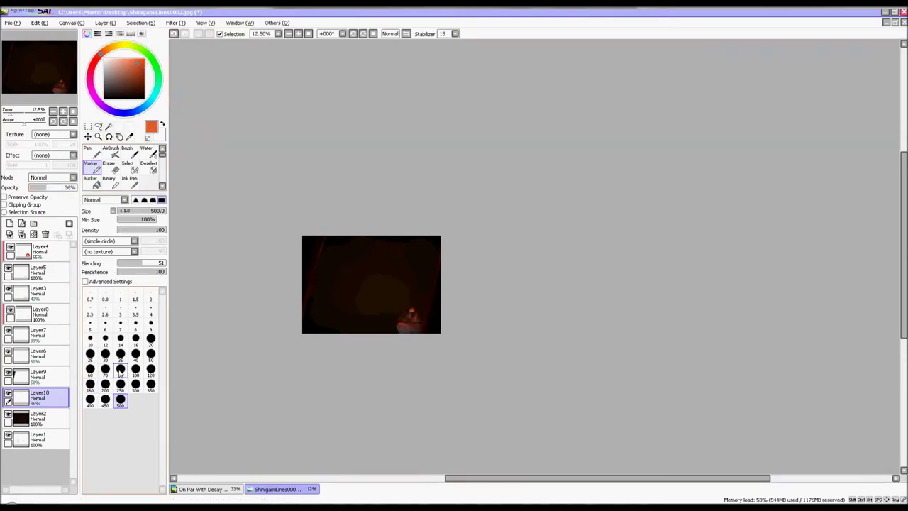
pyautogui.click(121, 369)
pyautogui.scroll(3, 312, 301)
pyautogui.click(303, 273)
pyautogui.click(363, 331)
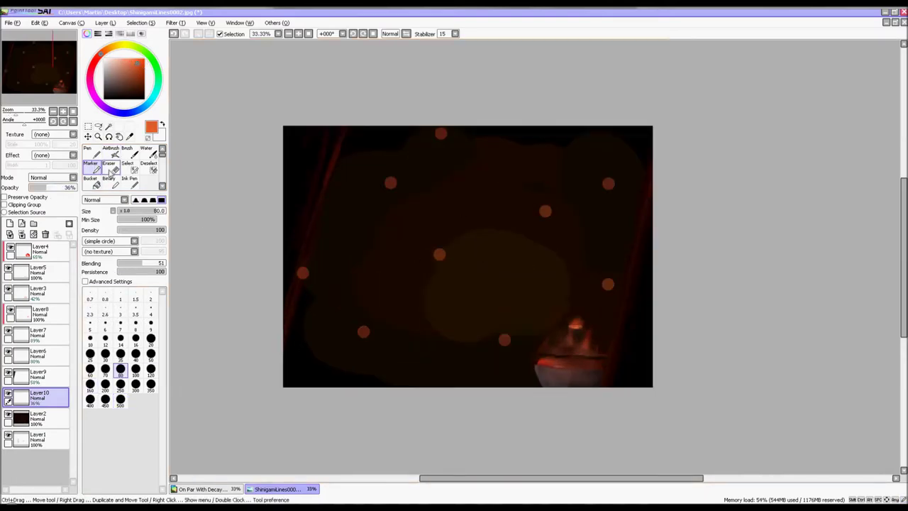
# Add crimson and amber dots among the orange ones in the background.
pyautogui.click(94, 62)
pyautogui.click(525, 173)
pyautogui.click(112, 49)
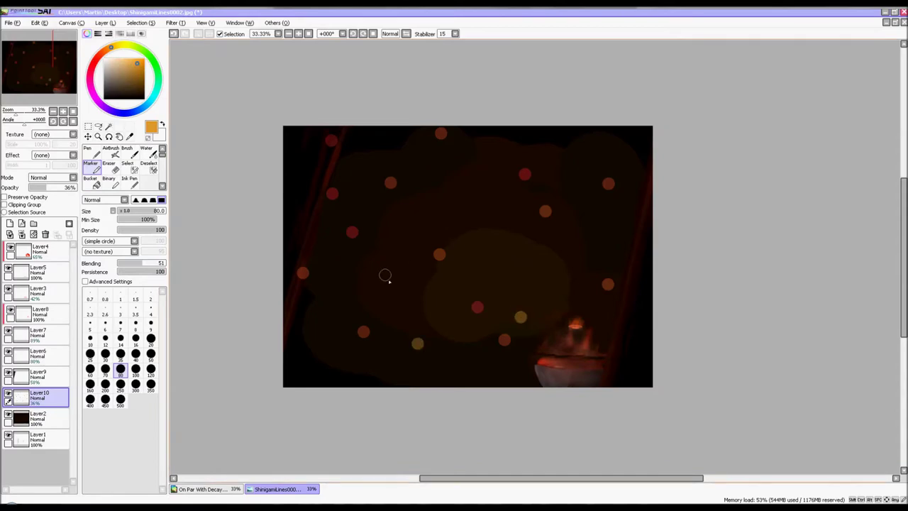
# Fade most of the coloured dots with a size 500 eraser, raising its density to 15.
pyautogui.press('e')
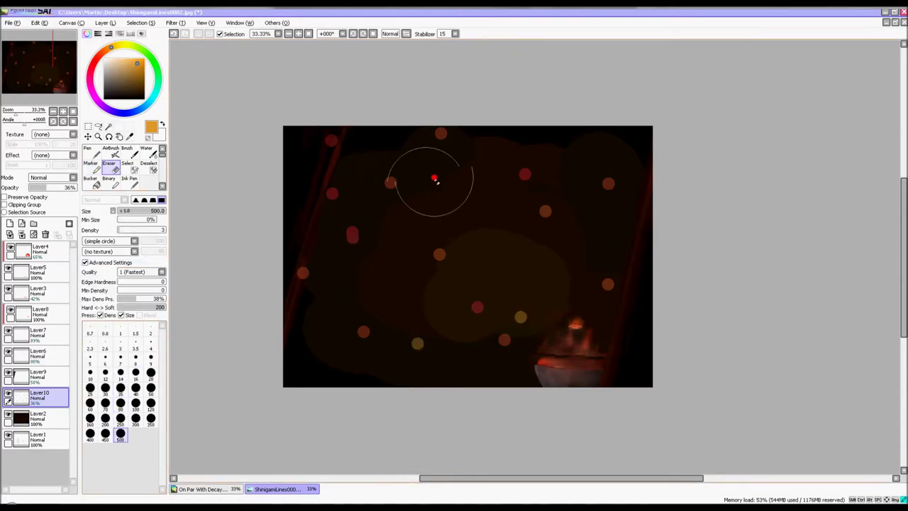
pyautogui.moveTo(374, 160)
pyautogui.mouseDown()
pyautogui.moveTo(557, 333)
pyautogui.moveTo(551, 233)
pyautogui.moveTo(463, 126)
pyautogui.mouseUp()
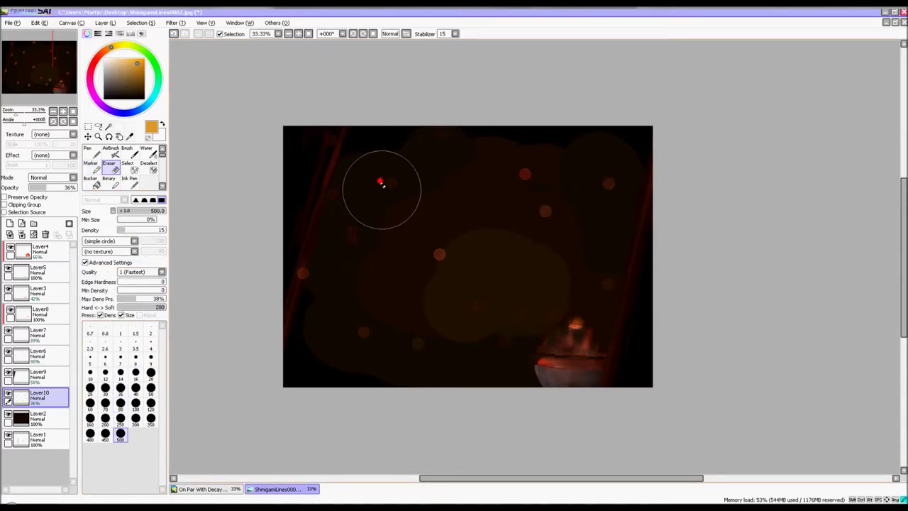
pyautogui.scroll(-4, 300, 248)
pyautogui.scroll(4, 313, 249)
pyautogui.moveTo(340, 254); pyautogui.dragTo(498, 170)
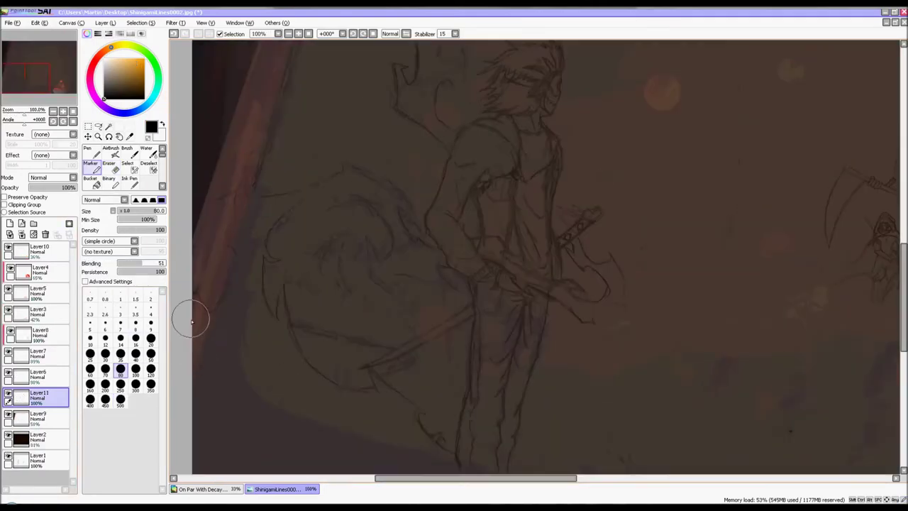
# Paint a black rock silhouette in the lower-left corner on Layer11 and extend it up the beam with a size 14 marker.
pyautogui.moveTo(192, 314)
pyautogui.mouseDown()
pyautogui.moveTo(213, 446)
pyautogui.moveTo(284, 405)
pyautogui.moveTo(288, 354)
pyautogui.mouseUp()
pyautogui.scroll(3, 251, 239)
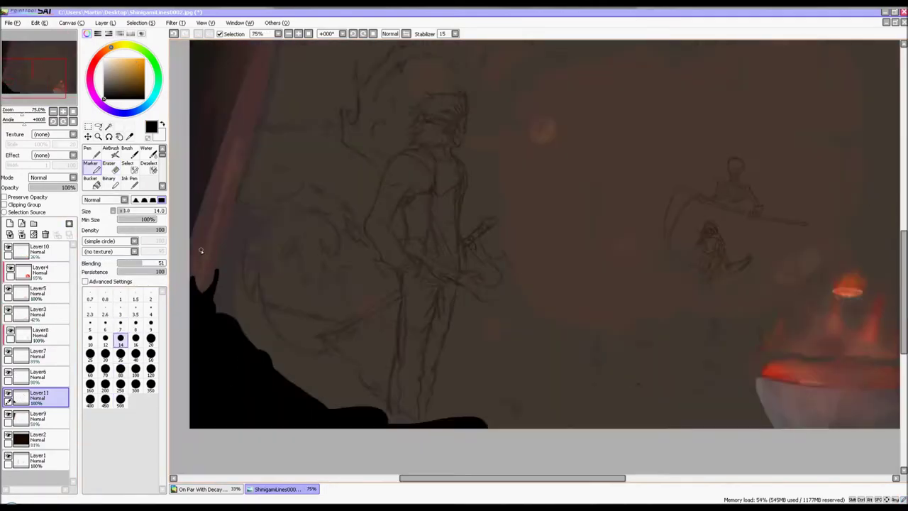
pyautogui.moveTo(259, 234); pyautogui.dragTo(213, 431)
pyautogui.moveTo(303, 53); pyautogui.dragTo(312, 164)
pyautogui.moveTo(353, 69); pyautogui.dragTo(279, 334)
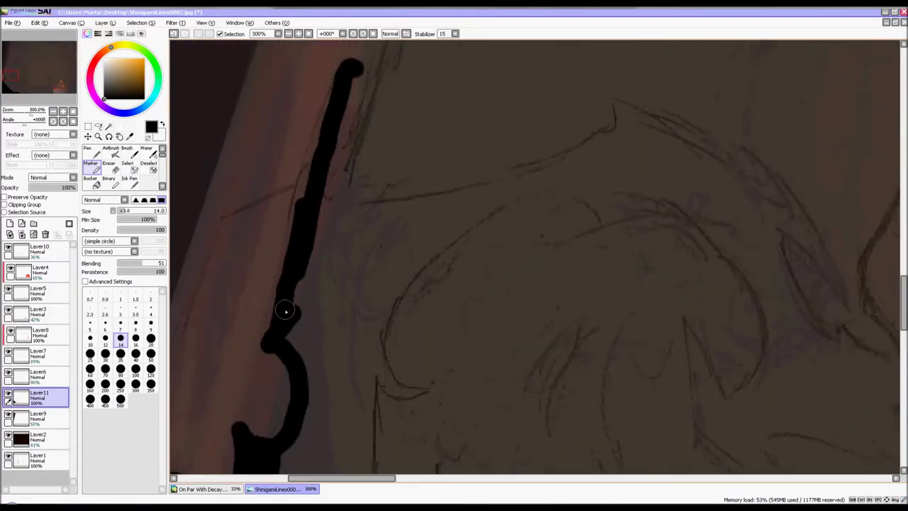
pyautogui.moveTo(333, 85); pyautogui.dragTo(278, 339)
pyautogui.moveTo(326, 197)
pyautogui.mouseDown()
pyautogui.moveTo(619, 116)
pyautogui.moveTo(324, 236)
pyautogui.mouseUp()
# Build up the jagged upper outline of the black rock at the painting's left edge with the size 14 marker.
pyautogui.scroll(1, 667, 185)
pyautogui.moveTo(451, 193)
pyautogui.mouseDown()
pyautogui.moveTo(280, 316)
pyautogui.moveTo(300, 450)
pyautogui.mouseUp()
pyautogui.moveTo(393, 219); pyautogui.dragTo(247, 241)
pyautogui.scroll(-3, 345, 222)
pyautogui.scroll(2, 413, 214)
pyautogui.moveTo(407, 202)
pyautogui.mouseDown()
pyautogui.moveTo(490, 217)
pyautogui.moveTo(502, 197)
pyautogui.mouseUp()
# Extend the black rock silhouette toward the ground with the marker at size 35.
pyautogui.click(121, 355)
pyautogui.moveTo(449, 215); pyautogui.dragTo(470, 135)
pyautogui.moveTo(469, 135); pyautogui.dragTo(604, 298)
pyautogui.scroll(-3, 511, 202)
pyautogui.scroll(2, 408, 238)
pyautogui.moveTo(408, 238); pyautogui.dragTo(717, 456)
# Fill in the black ground along the painting's lower edge with the marker at size 80.
pyautogui.click(120, 370)
pyautogui.moveTo(569, 369); pyautogui.dragTo(802, 465)
pyautogui.moveTo(511, 262)
pyautogui.mouseDown()
pyautogui.moveTo(592, 328)
pyautogui.moveTo(705, 362)
pyautogui.mouseUp()
pyautogui.moveTo(489, 224); pyautogui.dragTo(462, 119)
pyautogui.scroll(-4, 426, 319)
pyautogui.scroll(5, 425, 354)
pyautogui.moveTo(514, 219); pyautogui.dragTo(723, 283)
# Shape the slope of the black ground down toward the painting's lower edge with the marker at size 35.
pyautogui.scroll(1, 780, 195)
pyautogui.click(121, 355)
pyautogui.moveTo(527, 250)
pyautogui.mouseDown()
pyautogui.moveTo(644, 255)
pyautogui.moveTo(869, 298)
pyautogui.mouseUp()
pyautogui.scroll(-1, 742, 332)
pyautogui.moveTo(755, 349); pyautogui.dragTo(745, 380)
# Outline a hooked spike and its sloping base at the right end of the black ground at size 7.
pyautogui.click(120, 325)
pyautogui.moveTo(665, 263); pyautogui.dragTo(763, 330)
pyautogui.moveTo(782, 347); pyautogui.dragTo(811, 374)
pyautogui.moveTo(763, 327); pyautogui.dragTo(859, 369)
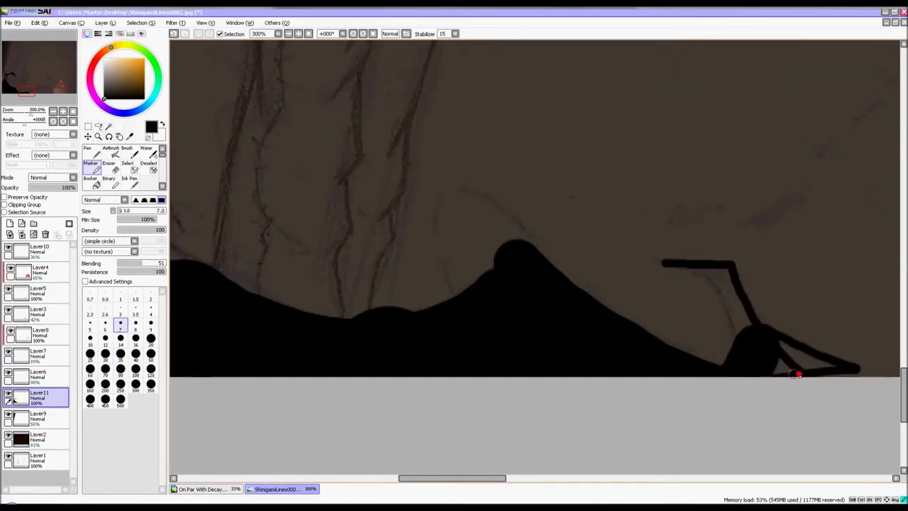
# Fill the hooked spike's base in black and taper the ground out along the painting's lower edge.
pyautogui.scroll(-3, 709, 354)
pyautogui.scroll(3, 851, 347)
pyautogui.moveTo(532, 384); pyautogui.dragTo(589, 389)
pyautogui.click(120, 354)
pyautogui.moveTo(441, 369); pyautogui.dragTo(709, 417)
pyautogui.moveTo(419, 286); pyautogui.dragTo(409, 375)
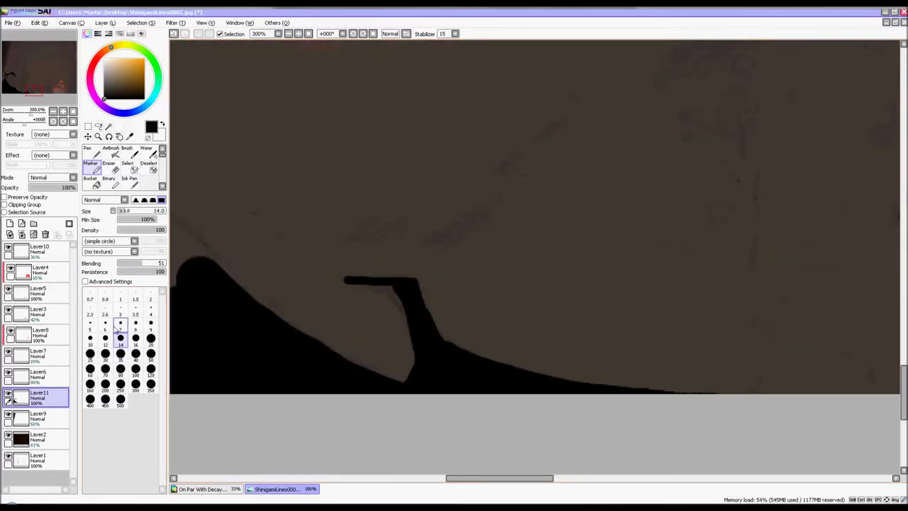
# Thicken the hooked spike's stem and its junction with the ground at size 14.
pyautogui.click(120, 341)
pyautogui.moveTo(419, 290); pyautogui.dragTo(542, 387)
pyautogui.moveTo(416, 367); pyautogui.dragTo(388, 377)
# Paint a curled hook on the mound beside the spike and smooth the mound's slopes in black at size 14.
pyautogui.scroll(-5, 338, 396)
pyautogui.scroll(6, 305, 390)
pyautogui.moveTo(493, 306)
pyautogui.mouseDown()
pyautogui.moveTo(378, 236)
pyautogui.moveTo(383, 358)
pyautogui.mouseUp()
pyautogui.moveTo(405, 353)
pyautogui.mouseDown()
pyautogui.moveTo(434, 316)
pyautogui.moveTo(332, 376)
pyautogui.mouseUp()
pyautogui.moveTo(492, 287); pyautogui.dragTo(710, 441)
pyautogui.moveTo(453, 280); pyautogui.dragTo(233, 399)
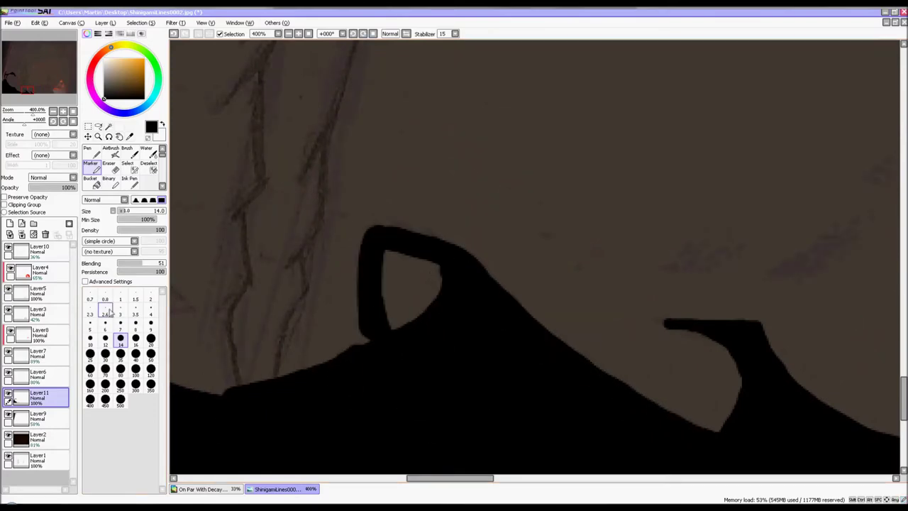
# Erase the curled hook from the black mound and touch up the neighbouring edges with the Eraser at size 35.
pyautogui.click(111, 167)
pyautogui.click(121, 404)
pyautogui.click(120, 389)
pyautogui.moveTo(378, 327)
pyautogui.mouseDown()
pyautogui.moveTo(365, 276)
pyautogui.moveTo(391, 245)
pyautogui.moveTo(341, 246)
pyautogui.mouseUp()
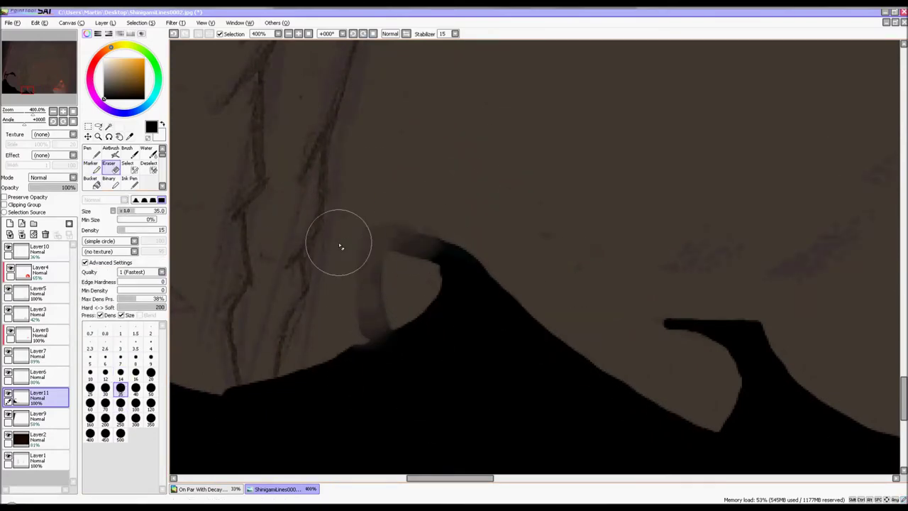
pyautogui.scroll(-4, 426, 298)
pyautogui.scroll(3, 496, 312)
pyautogui.moveTo(509, 319); pyautogui.dragTo(508, 358)
pyautogui.scroll(-3, 553, 292)
pyautogui.scroll(3, 403, 301)
pyautogui.moveTo(396, 321); pyautogui.dragTo(519, 358)
pyautogui.scroll(-6, 425, 305)
pyautogui.scroll(7, 312, 280)
# Fill the gap between the black arches at the painting's left side with the Marker in black.
pyautogui.click(91, 167)
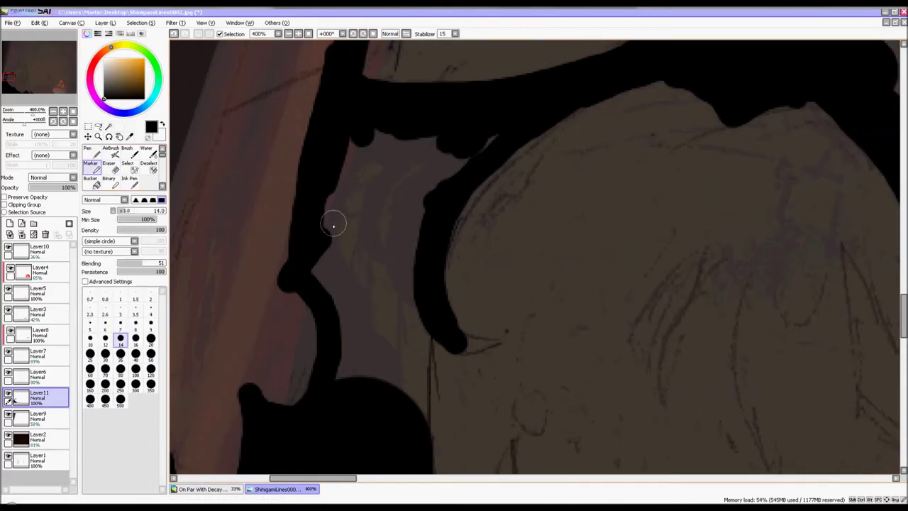
pyautogui.moveTo(351, 153); pyautogui.dragTo(333, 337)
pyautogui.click(121, 354)
pyautogui.moveTo(329, 212); pyautogui.dragTo(322, 281)
pyautogui.hotkey('ctrl', 'z')
pyautogui.moveTo(375, 161); pyautogui.dragTo(506, 143)
# Paint a pointed tip on the arch's inner curve and an upright spike below it in black at size 14.
pyautogui.click(121, 339)
pyautogui.moveTo(454, 338); pyautogui.dragTo(507, 346)
pyautogui.moveTo(507, 346); pyautogui.dragTo(439, 350)
pyautogui.scroll(-5, 439, 351)
pyautogui.scroll(3, 457, 419)
pyautogui.moveTo(435, 223); pyautogui.dragTo(424, 284)
pyautogui.moveTo(434, 234); pyautogui.dragTo(468, 353)
pyautogui.moveTo(501, 396); pyautogui.dragTo(445, 240)
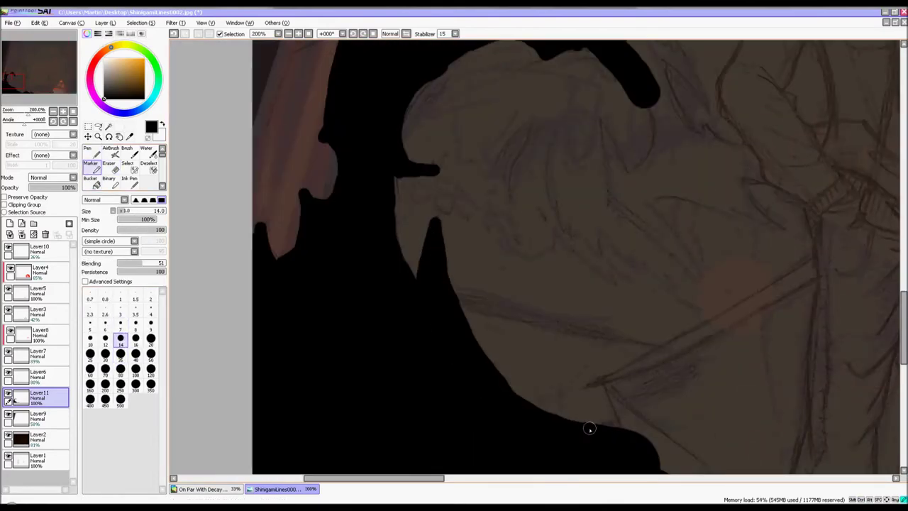
# Extend the black arch toward the sketched figure with branching, finger-like prongs at size 14.
pyautogui.scroll(-6, 385, 167)
pyautogui.scroll(9, 398, 146)
pyautogui.moveTo(419, 145); pyautogui.dragTo(548, 172)
pyautogui.moveTo(567, 238); pyautogui.dragTo(695, 320)
pyautogui.moveTo(648, 225); pyautogui.dragTo(779, 452)
pyautogui.moveTo(698, 284); pyautogui.dragTo(745, 372)
pyautogui.moveTo(691, 337); pyautogui.dragTo(581, 293)
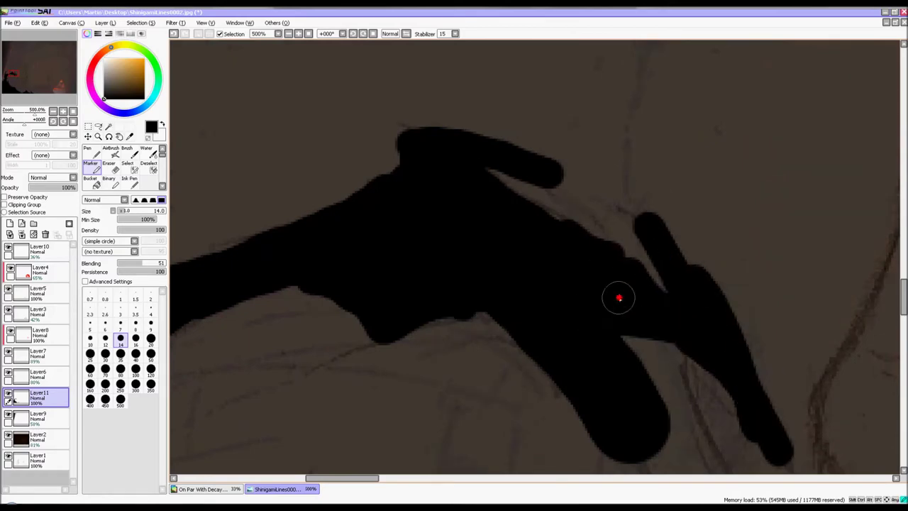
# Thicken the prongs and carry the black shape downward from them at size 14.
pyautogui.moveTo(666, 348); pyautogui.dragTo(555, 240)
pyautogui.moveTo(570, 230); pyautogui.dragTo(638, 454)
pyautogui.moveTo(673, 407); pyautogui.dragTo(661, 452)
pyautogui.moveTo(525, 224); pyautogui.dragTo(563, 453)
pyautogui.scroll(-8, 563, 312)
pyautogui.scroll(8, 563, 312)
# Widen the lower part of the branching shape and add a short upright prong in black.
pyautogui.moveTo(636, 245); pyautogui.dragTo(489, 383)
pyautogui.scroll(-3, 558, 446)
pyautogui.scroll(3, 559, 446)
pyautogui.moveTo(376, 266); pyautogui.dragTo(531, 413)
pyautogui.moveTo(387, 203)
pyautogui.mouseDown()
pyautogui.moveTo(474, 356)
pyautogui.moveTo(400, 211)
pyautogui.moveTo(695, 260)
pyautogui.moveTo(440, 145)
pyautogui.mouseUp()
# Fill the branching shape's interior with black at size 35 and refine its outer prong at size 14.
pyautogui.click(120, 354)
pyautogui.moveTo(560, 106); pyautogui.dragTo(333, 164)
pyautogui.moveTo(425, 170); pyautogui.dragTo(337, 320)
pyautogui.moveTo(461, 248); pyautogui.dragTo(582, 288)
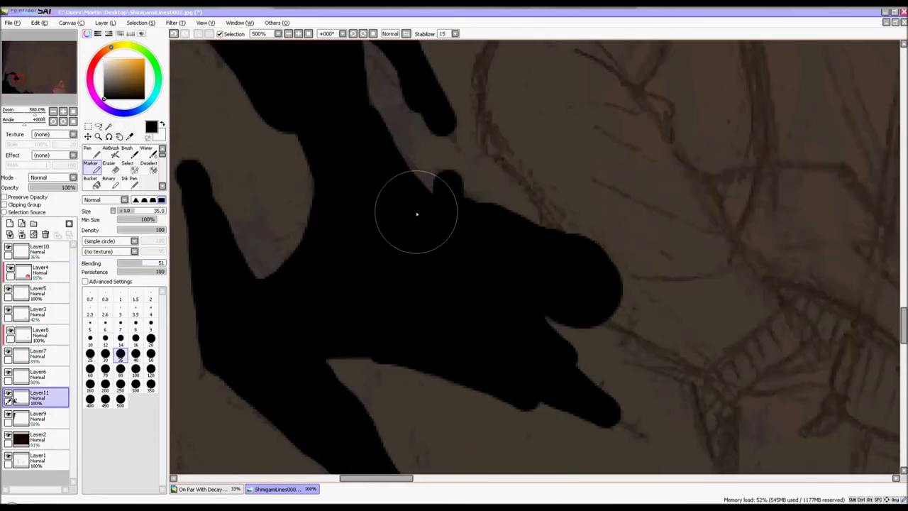
pyautogui.scroll(-2, 407, 225)
pyautogui.scroll(3, 561, 241)
pyautogui.click(120, 338)
pyautogui.moveTo(494, 284); pyautogui.dragTo(561, 357)
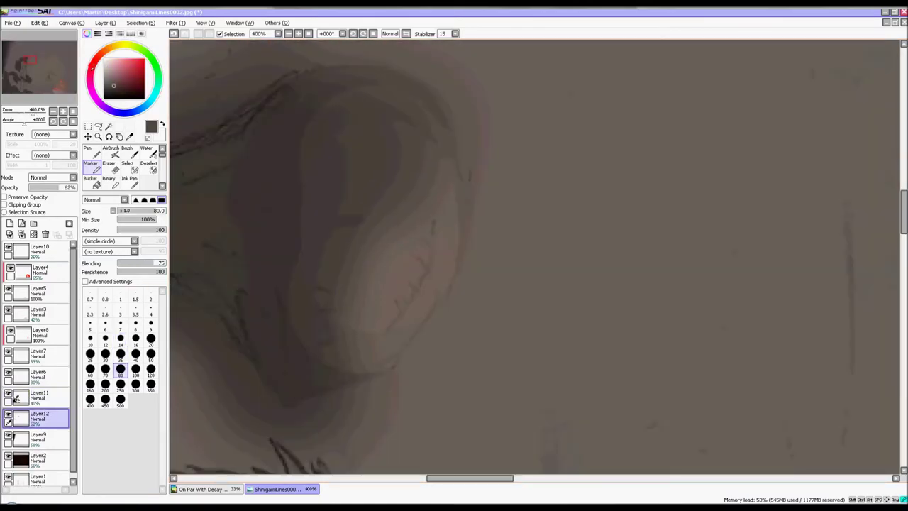
# Draw two curved dark-red cut lines on the pale face on Layer12 with the Marker at size 3.
pyautogui.click(120, 324)
pyautogui.scroll(3, 381, 316)
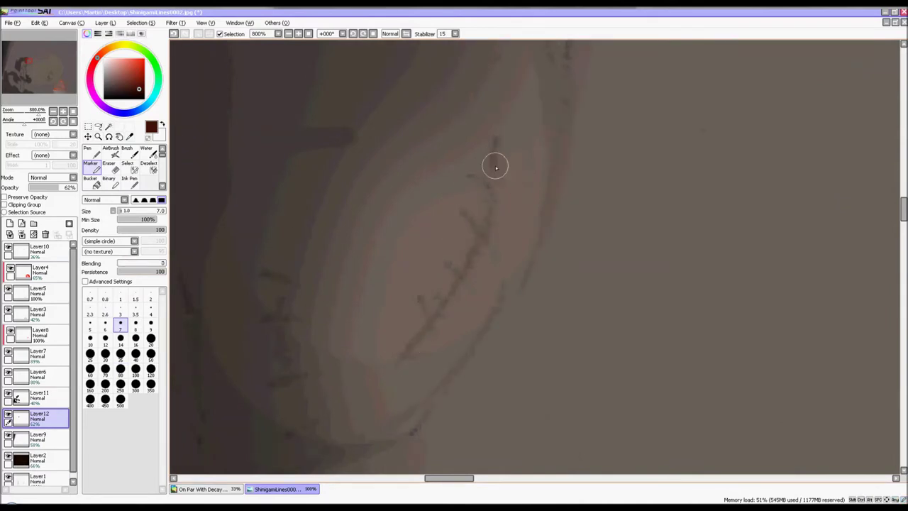
pyautogui.click(120, 313)
pyautogui.moveTo(503, 101)
pyautogui.mouseDown()
pyautogui.moveTo(458, 269)
pyautogui.moveTo(357, 385)
pyautogui.mouseUp()
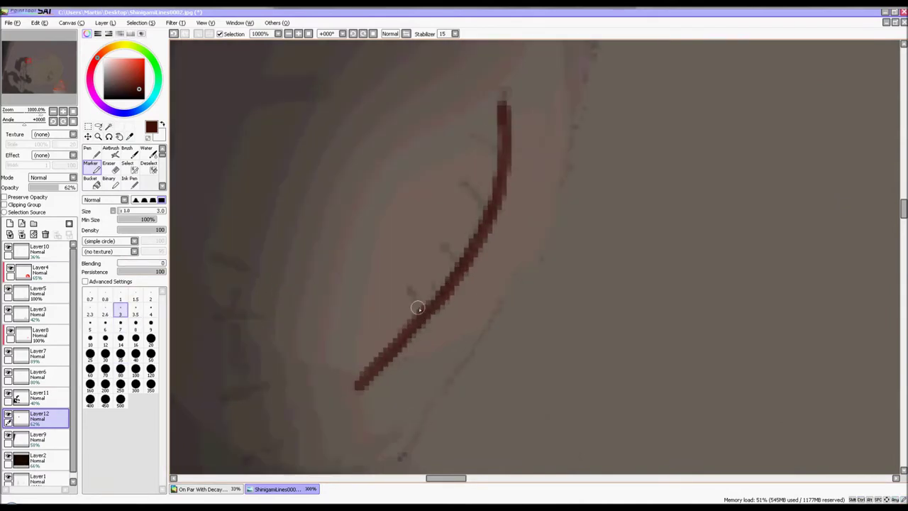
pyautogui.moveTo(314, 311); pyautogui.dragTo(355, 387)
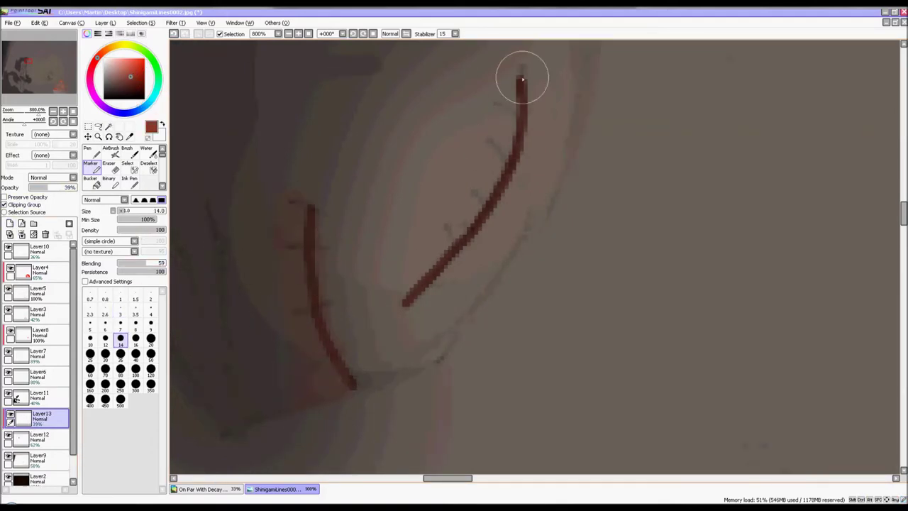
# Shade soft red along the face's longer cut at size 14 on clipped Layer13, and adjust the layer opacity and Marker blending.
pyautogui.moveTo(522, 79); pyautogui.dragTo(415, 363)
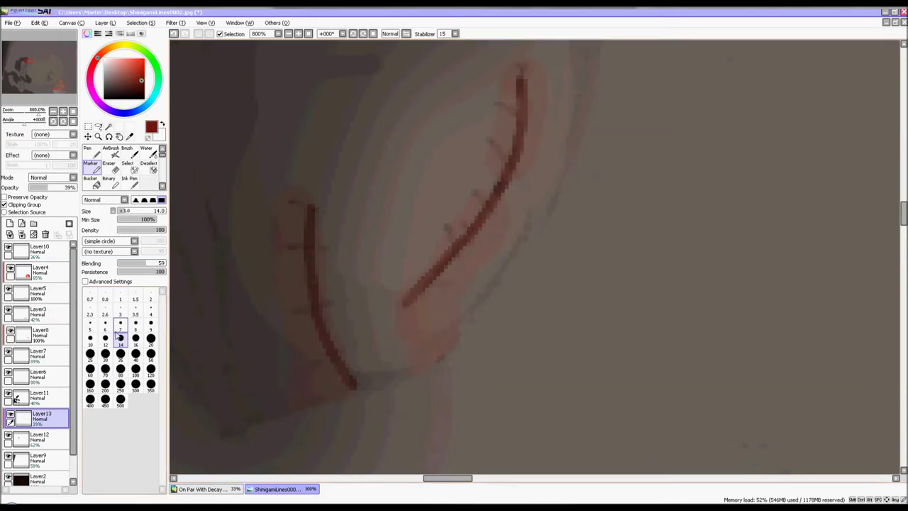
pyautogui.click(48, 188)
pyautogui.click(130, 264)
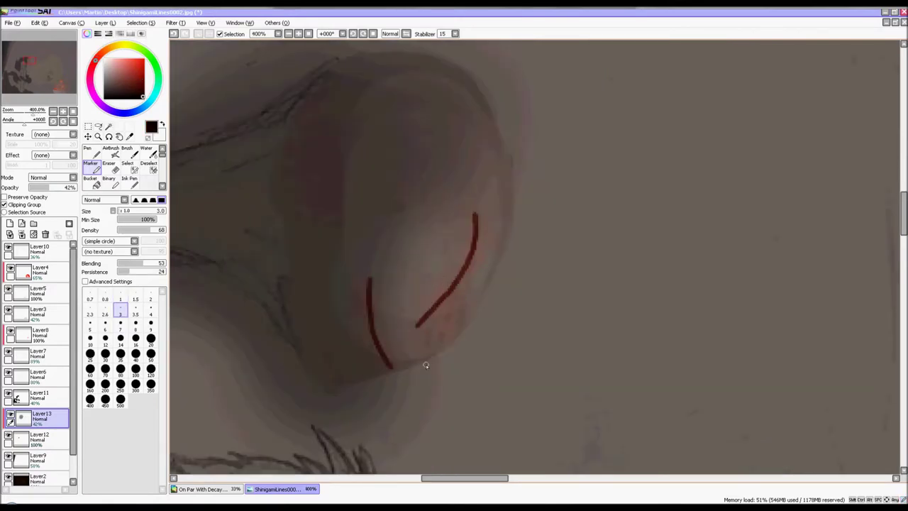
# Raise the opacity of Layer13, Layer2 and Layer11 to 100%.
pyautogui.moveTo(48, 188)
pyautogui.mouseDown()
pyautogui.moveTo(97, 187)
pyautogui.moveTo(68, 186)
pyautogui.mouseUp()
pyautogui.scroll(-7, 340, 258)
pyautogui.click(41, 398)
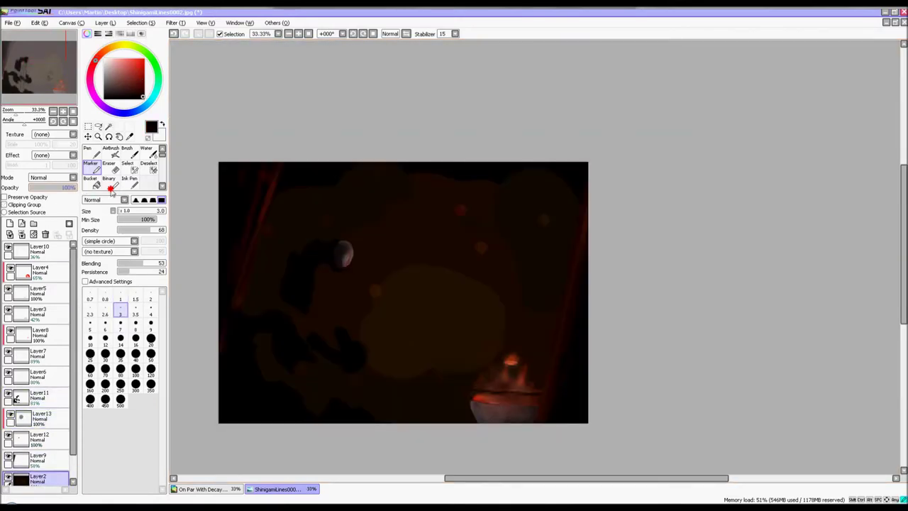
pyautogui.scroll(6, 340, 248)
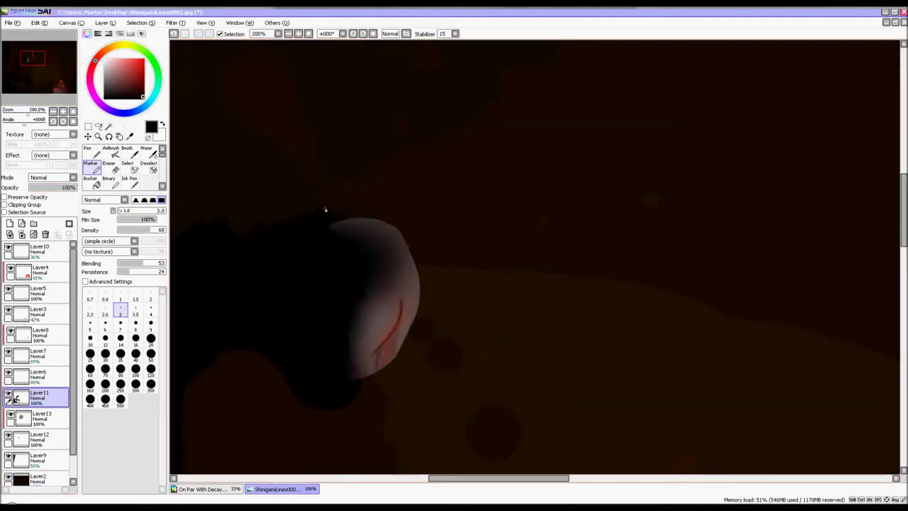
# Airbrush soft black shadow around the back and top of the pale head on Layer11.
pyautogui.click(111, 153)
pyautogui.click(119, 352)
pyautogui.moveTo(295, 273)
pyautogui.mouseDown()
pyautogui.moveTo(392, 239)
pyautogui.moveTo(383, 237)
pyautogui.mouseUp()
pyautogui.click(152, 230)
pyautogui.moveTo(443, 249); pyautogui.dragTo(344, 246)
pyautogui.scroll(-1, 355, 284)
pyautogui.moveTo(357, 347)
pyautogui.mouseDown()
pyautogui.moveTo(347, 255)
pyautogui.moveTo(412, 212)
pyautogui.mouseUp()
pyautogui.scroll(-5, 451, 282)
pyautogui.scroll(6, 444, 289)
# Soften the black shadow around the head with the Eraser at size 250 and density 12.
pyautogui.click(111, 167)
pyautogui.scroll(-6, 298, 205)
pyautogui.scroll(3, 320, 170)
pyautogui.hotkey('ctrl', 'z')
pyautogui.click(123, 230)
pyautogui.click(121, 419)
pyautogui.moveTo(307, 279)
pyautogui.mouseDown()
pyautogui.moveTo(333, 261)
pyautogui.moveTo(340, 290)
pyautogui.mouseUp()
pyautogui.scroll(4, 247, 312)
# Try Layer6 at 0% opacity and make Layer7 active with the Marker.
pyautogui.click(42, 376)
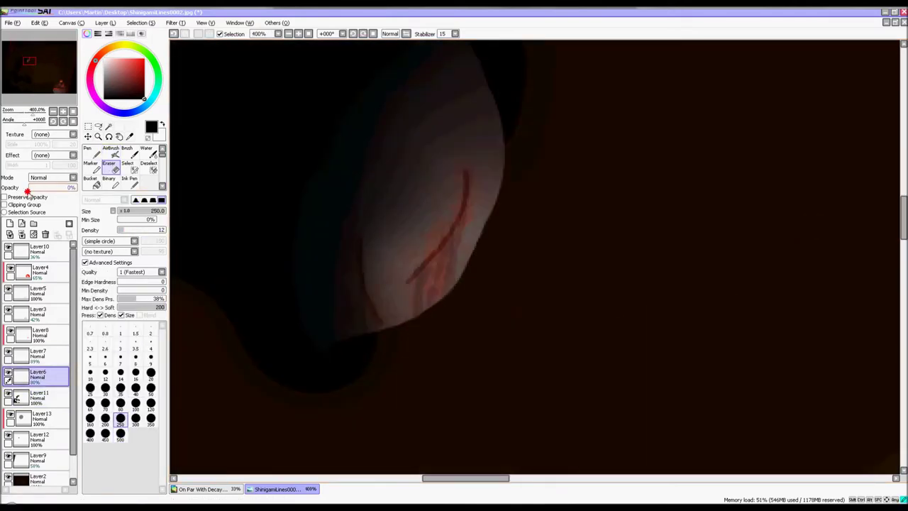
pyautogui.click(39, 353)
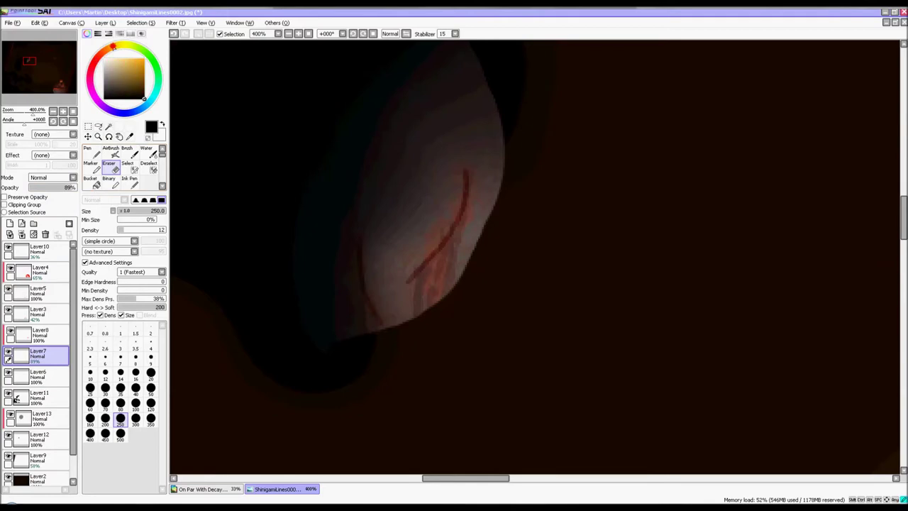
pyautogui.click(90, 163)
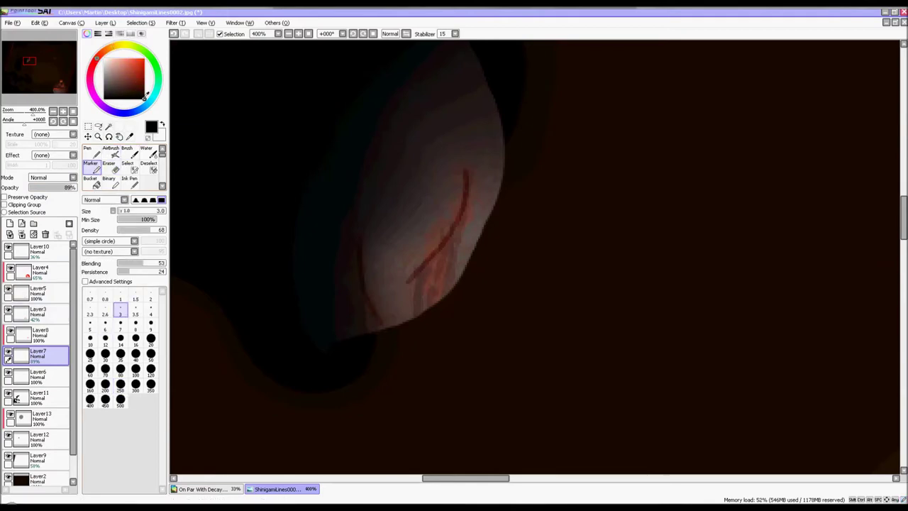
pyautogui.scroll(1, 465, 195)
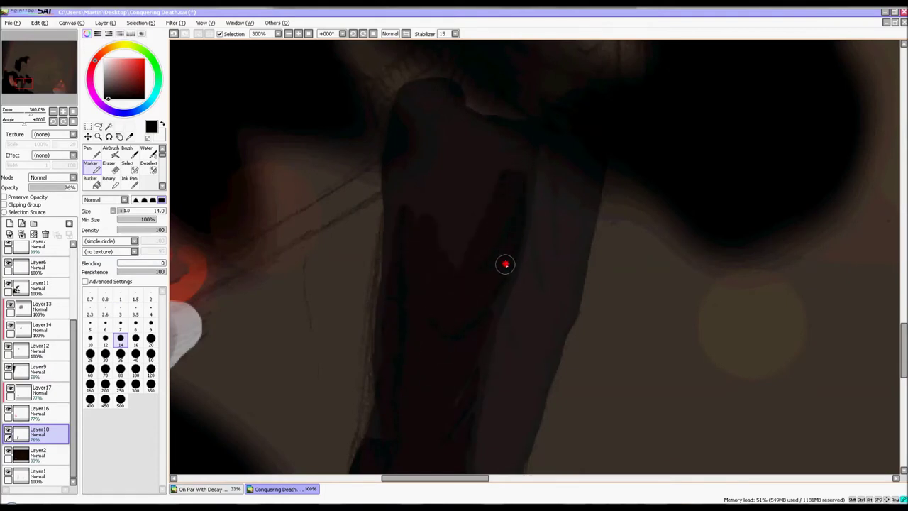
# Darken the top of the figure's leg in black with the Marker at size 14 on Layer18.
pyautogui.scroll(-7, 462, 217)
pyautogui.scroll(9, 458, 209)
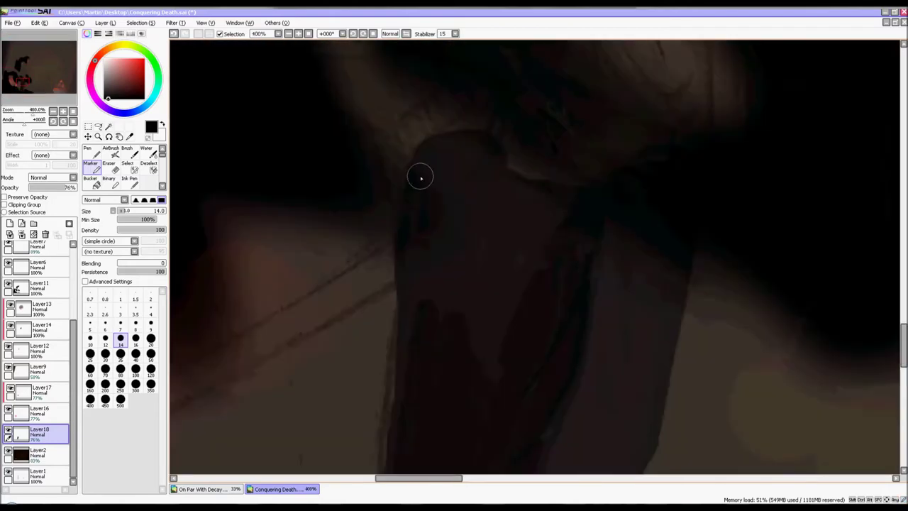
pyautogui.moveTo(426, 154); pyautogui.dragTo(479, 134)
pyautogui.moveTo(460, 261); pyautogui.dragTo(490, 329)
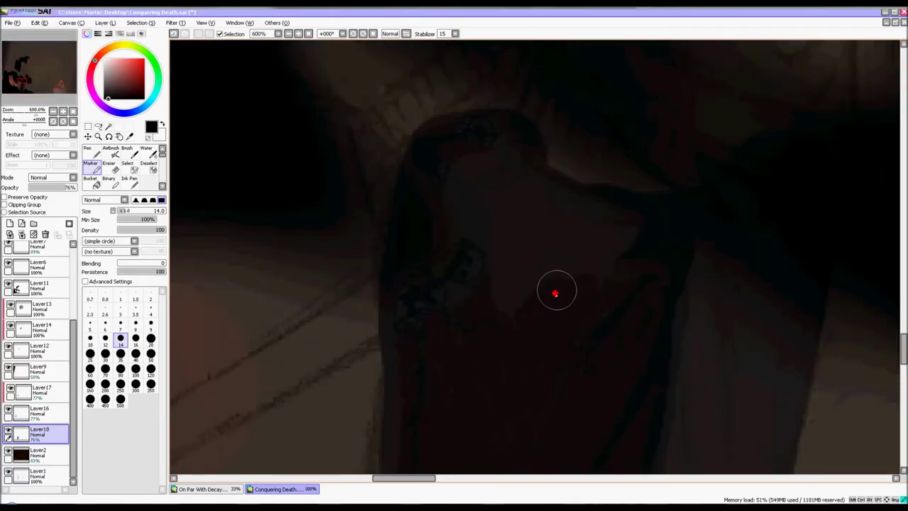
pyautogui.moveTo(458, 228); pyautogui.dragTo(477, 199)
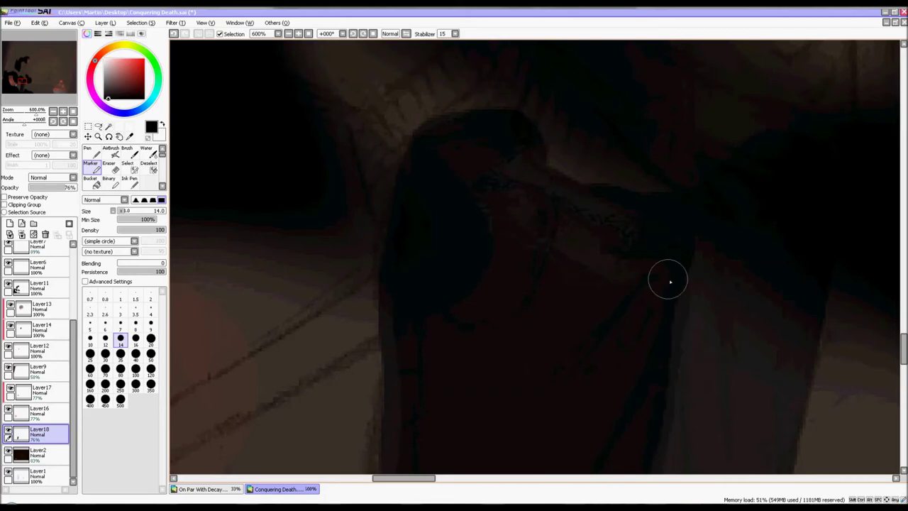
pyautogui.scroll(-5, 744, 227)
# Raise Layer18's opacity to 100% and sample the dark tone from the leg's lighter side.
pyautogui.scroll(4, 714, 298)
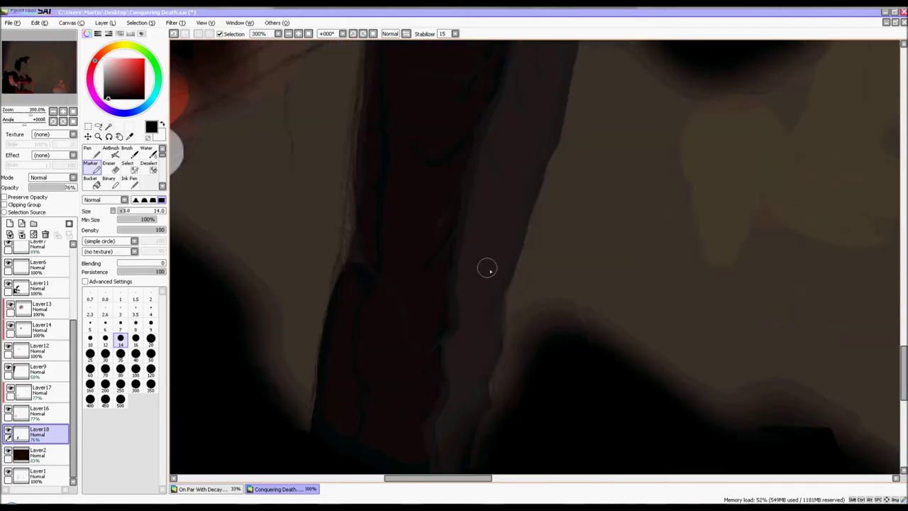
pyautogui.click(131, 137)
pyautogui.moveTo(66, 187); pyautogui.dragTo(76, 188)
pyautogui.click(501, 209)
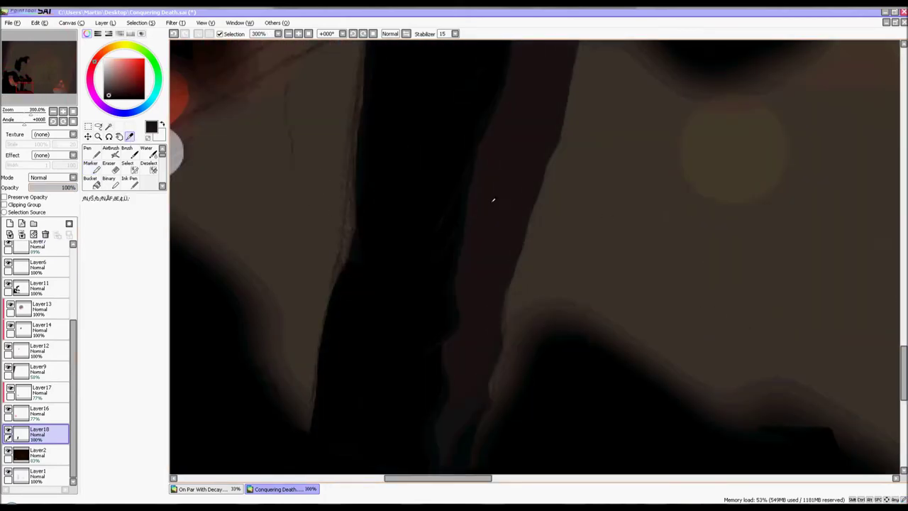
pyautogui.scroll(-3, 493, 199)
pyautogui.scroll(1, 497, 168)
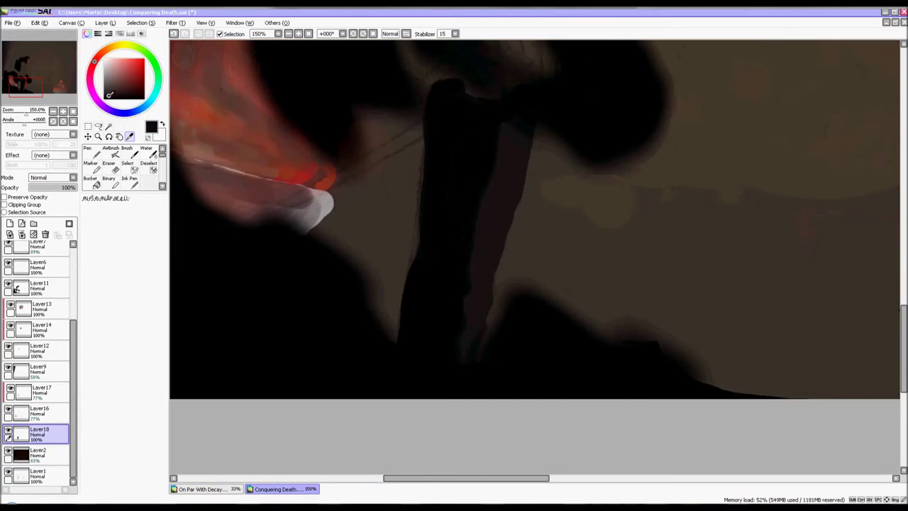
pyautogui.click(90, 164)
# Paint dark strokes over the lighter side of the lower leg at size 14.
pyautogui.scroll(4, 447, 283)
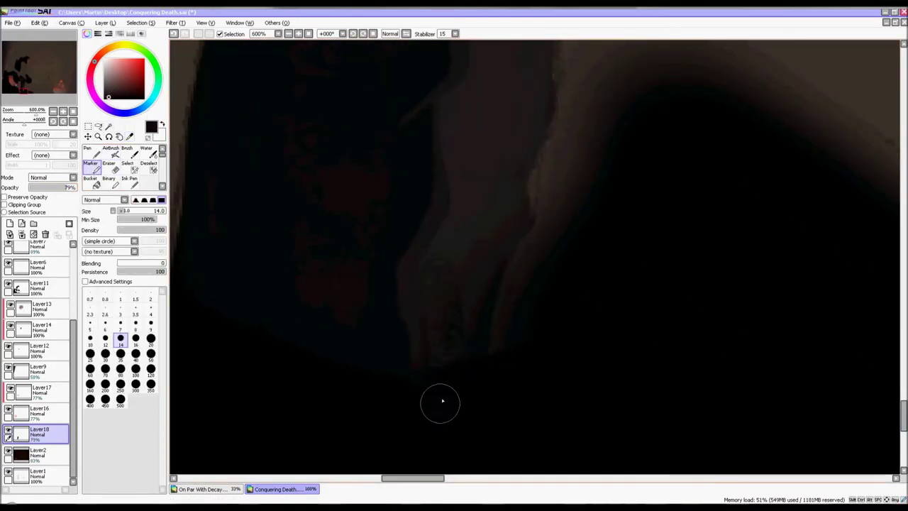
pyautogui.scroll(-1, 443, 310)
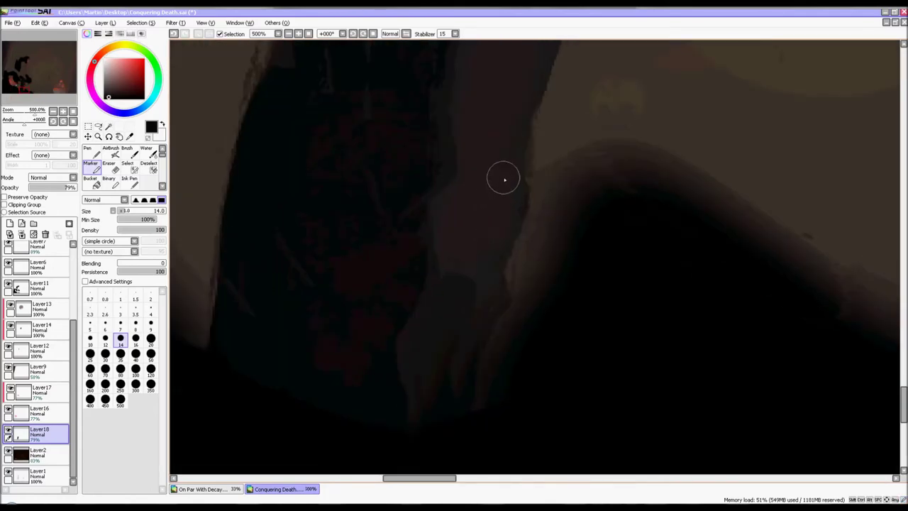
pyautogui.moveTo(483, 173); pyautogui.dragTo(436, 221)
pyautogui.moveTo(487, 145); pyautogui.dragTo(468, 258)
pyautogui.moveTo(466, 190)
pyautogui.mouseDown()
pyautogui.moveTo(432, 199)
pyautogui.moveTo(483, 138)
pyautogui.mouseUp()
pyautogui.moveTo(483, 139); pyautogui.dragTo(480, 259)
pyautogui.scroll(2, 466, 209)
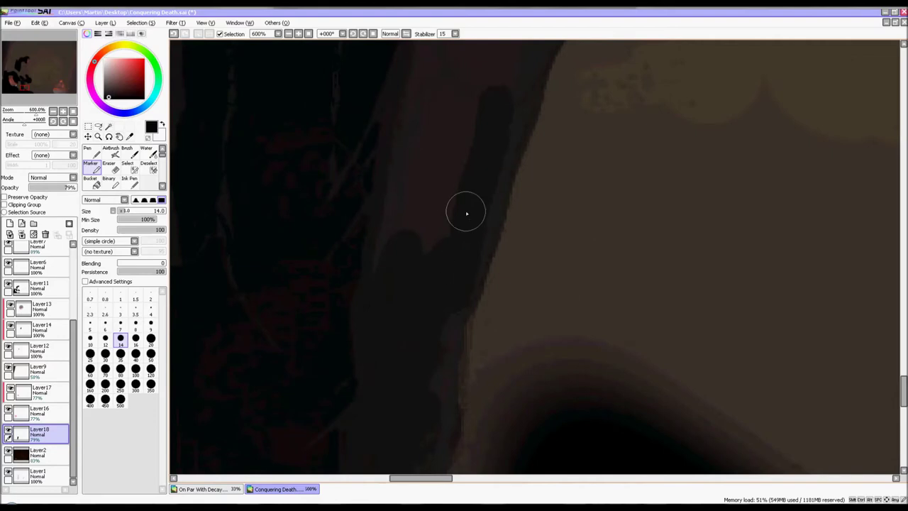
# Continue the dark shading up the leg's lighter side toward the thigh at size 14.
pyautogui.scroll(3, 394, 269)
pyautogui.moveTo(403, 228)
pyautogui.mouseDown()
pyautogui.moveTo(390, 260)
pyautogui.moveTo(428, 298)
pyautogui.moveTo(555, 170)
pyautogui.moveTo(496, 174)
pyautogui.mouseUp()
pyautogui.scroll(-3, 397, 340)
pyautogui.scroll(2, 445, 104)
pyautogui.moveTo(446, 121)
pyautogui.mouseDown()
pyautogui.moveTo(462, 346)
pyautogui.moveTo(411, 284)
pyautogui.moveTo(443, 79)
pyautogui.mouseUp()
pyautogui.moveTo(418, 277)
pyautogui.mouseDown()
pyautogui.moveTo(485, 278)
pyautogui.moveTo(497, 142)
pyautogui.moveTo(435, 409)
pyautogui.moveTo(424, 179)
pyautogui.mouseUp()
pyautogui.scroll(-3, 490, 205)
pyautogui.scroll(3, 491, 204)
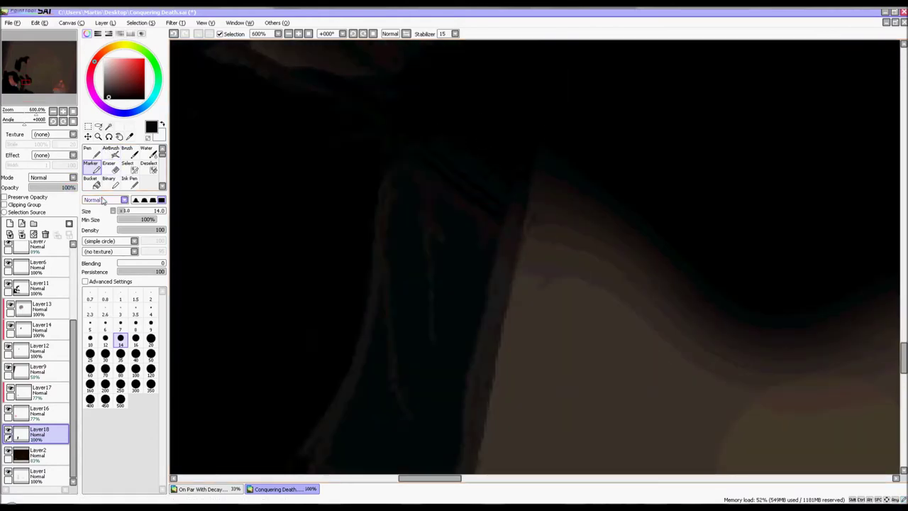
# Blend sampled black into the top of the leg with the Marker at size 35, density 24 and blending 73.
pyautogui.scroll(-1, 257, 199)
pyautogui.click(120, 355)
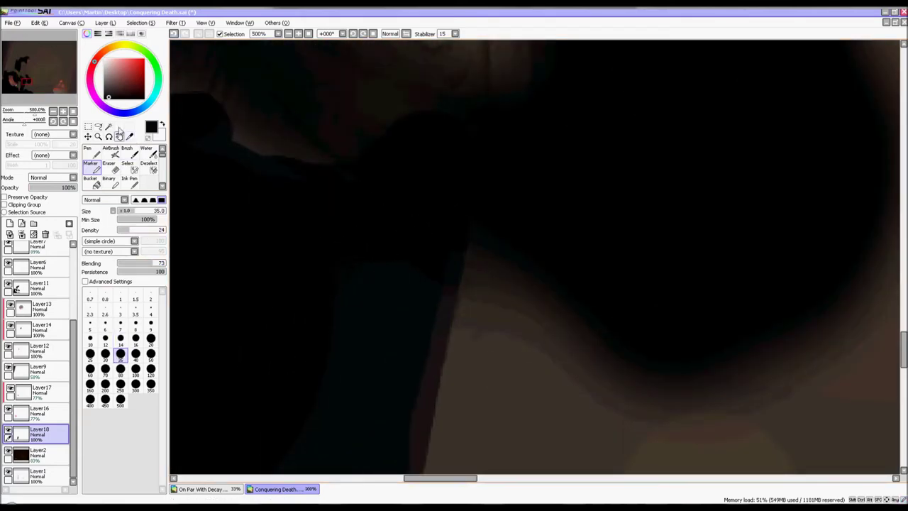
pyautogui.click(129, 136)
pyautogui.scroll(-5, 251, 340)
pyautogui.scroll(4, 251, 326)
pyautogui.click(251, 258)
pyautogui.scroll(-3, 251, 258)
pyautogui.click(92, 167)
pyautogui.scroll(6, 273, 241)
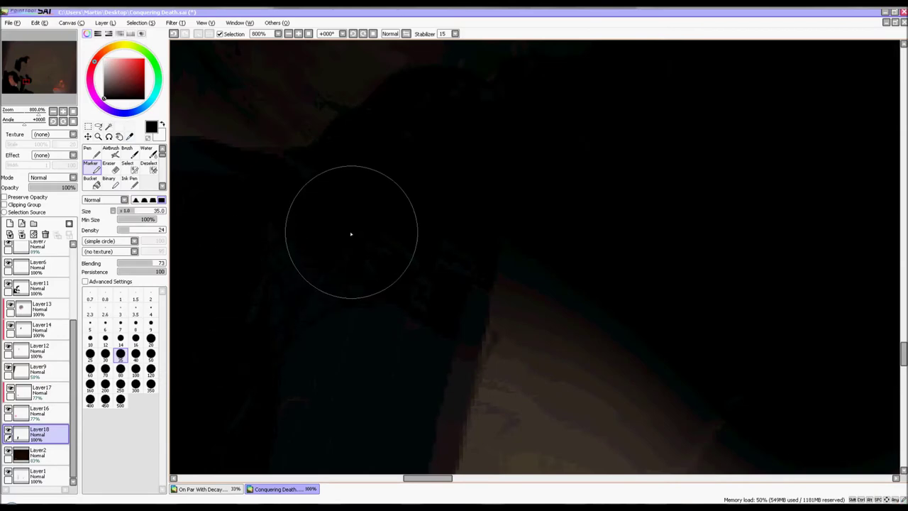
pyautogui.scroll(-4, 362, 303)
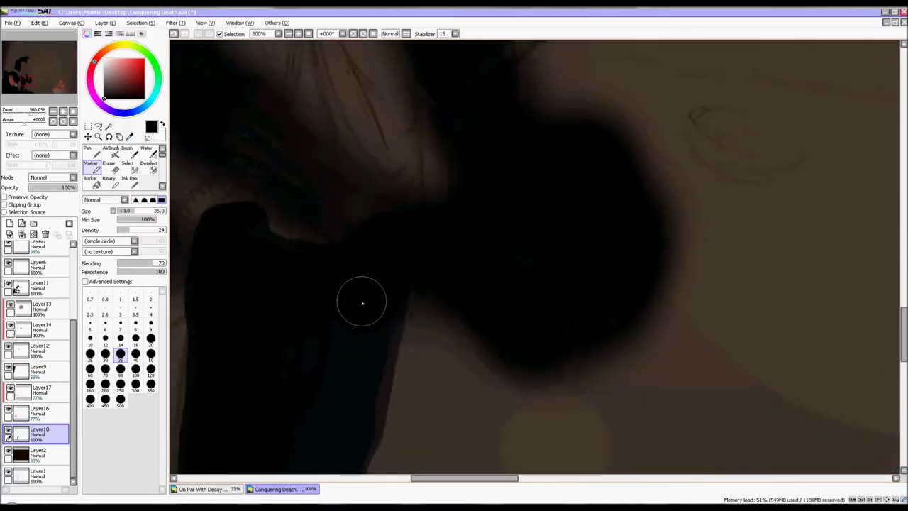
pyautogui.scroll(2, 362, 303)
pyautogui.scroll(-5, 388, 284)
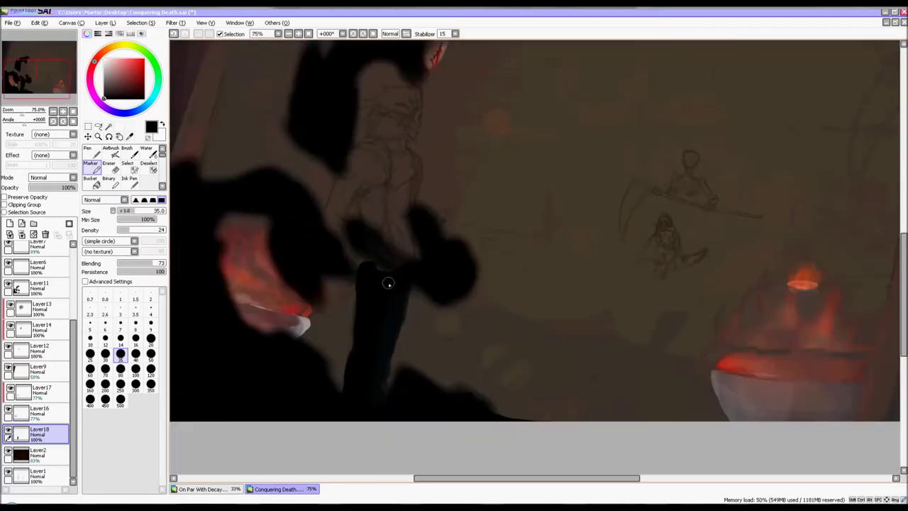
# Set the Marker to size 3, density 100 and blending 24 with a dark reddish-brown colour.
pyautogui.scroll(5, 388, 284)
pyautogui.moveTo(135, 265); pyautogui.dragTo(129, 264)
pyautogui.moveTo(129, 230); pyautogui.dragTo(171, 231)
pyautogui.click(121, 310)
pyautogui.click(123, 89)
pyautogui.scroll(-7, 402, 402)
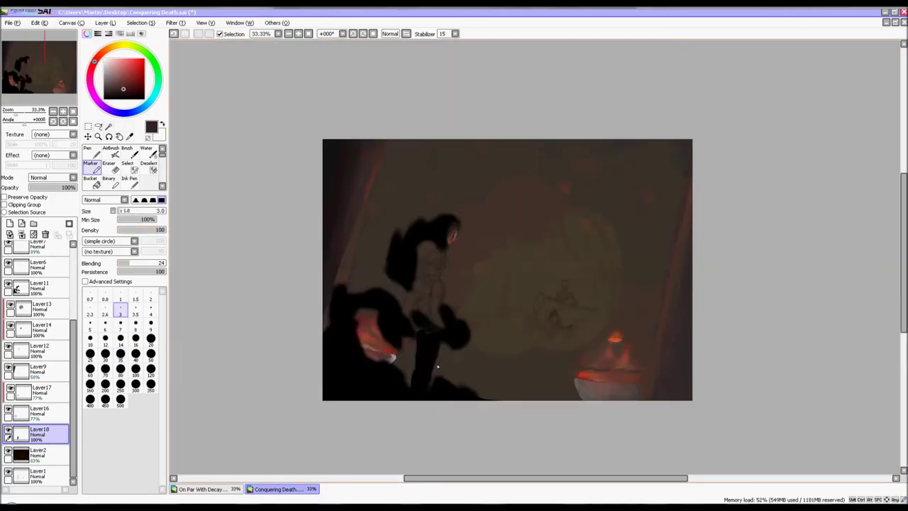
pyautogui.scroll(5, 438, 366)
pyautogui.scroll(-6, 494, 319)
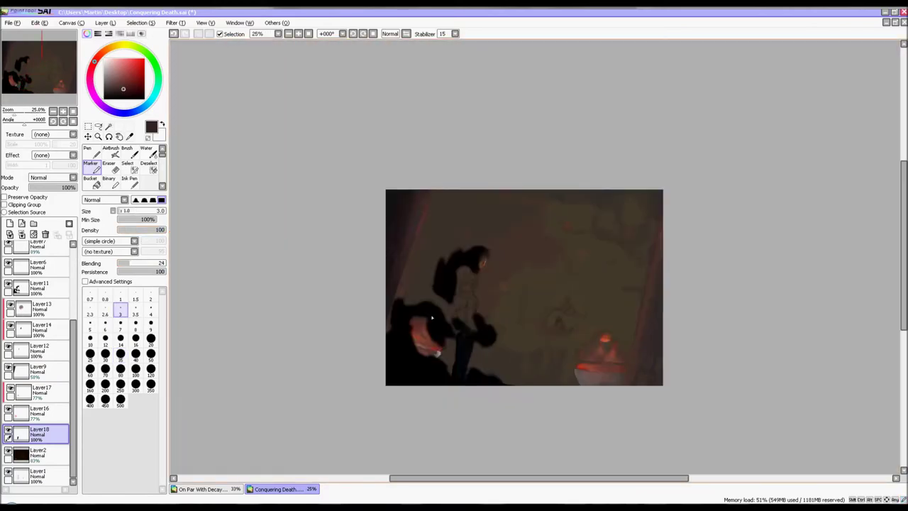
# Preview the painting with background Layer2 at 100% opacity and undo the opacity change.
pyautogui.click(46, 458)
pyautogui.click(75, 187)
pyautogui.scroll(4, 498, 349)
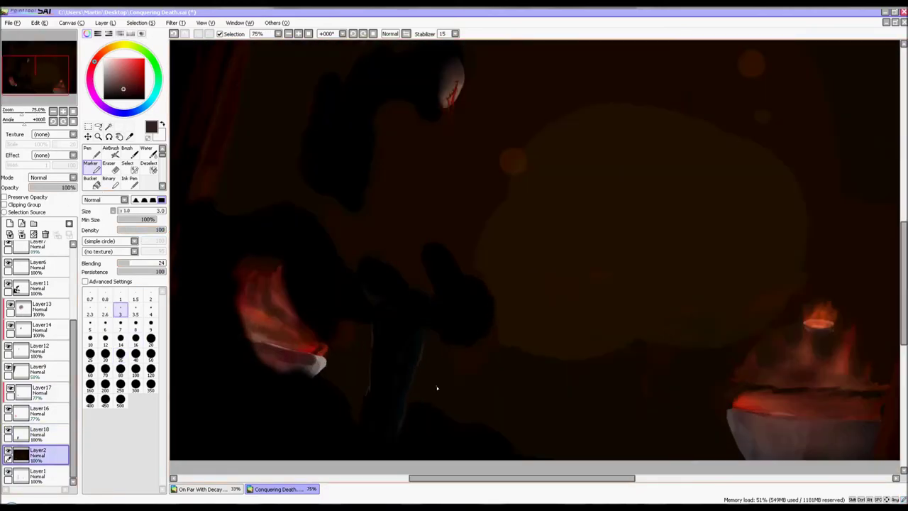
pyautogui.scroll(-4, 437, 388)
pyautogui.hotkey('ctrl', 'z')
pyautogui.hotkey('ctrl', 'z')
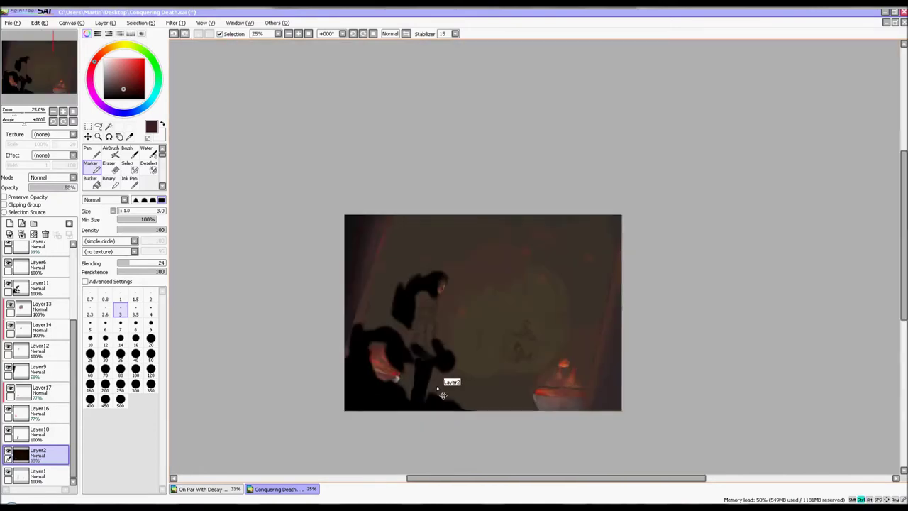
# Set the opacity of the dark background Layer2 to 77% so the line sketch shows through.
pyautogui.scroll(6, 415, 393)
pyautogui.click(39, 452)
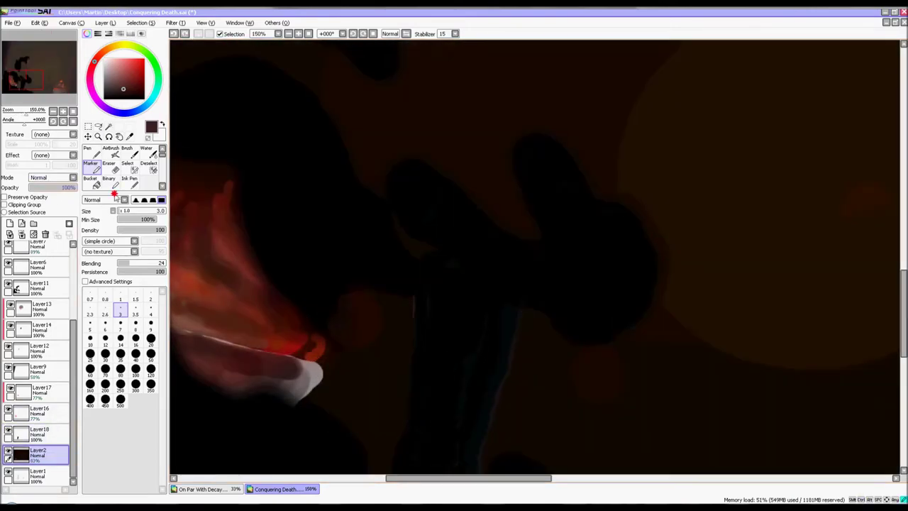
pyautogui.scroll(-5, 493, 309)
pyautogui.scroll(1, 493, 309)
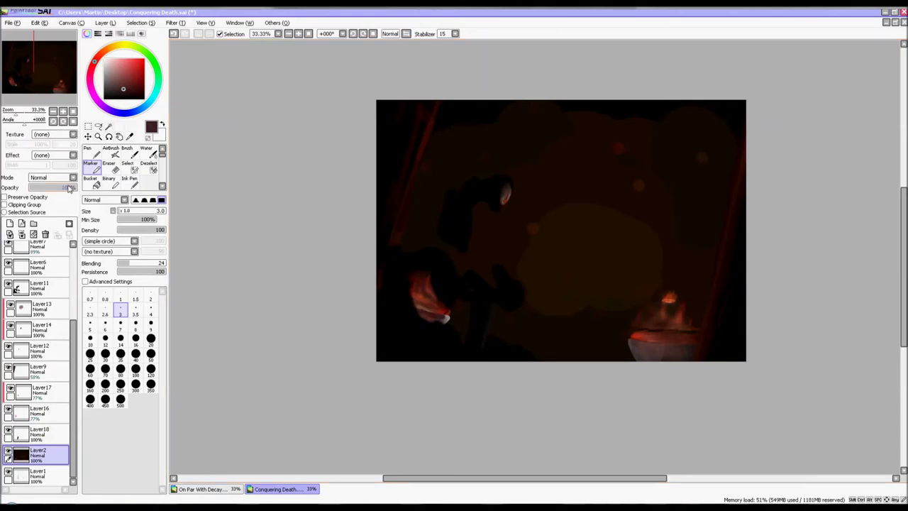
pyautogui.moveTo(69, 188); pyautogui.dragTo(66, 188)
pyautogui.scroll(5, 521, 295)
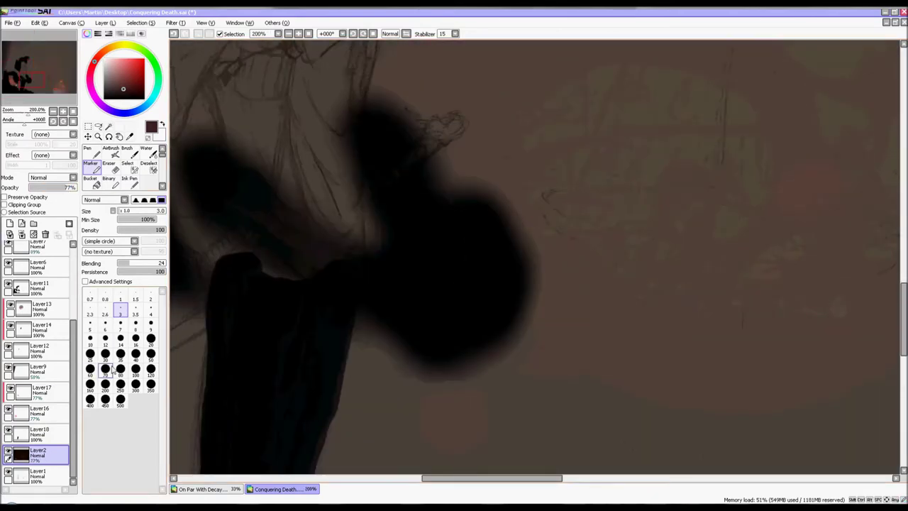
# Set the Marker to a greyish brown with size 80 and blending 0, and try a stroke over the figure's waist.
pyautogui.click(119, 353)
pyautogui.scroll(-1, 253, 95)
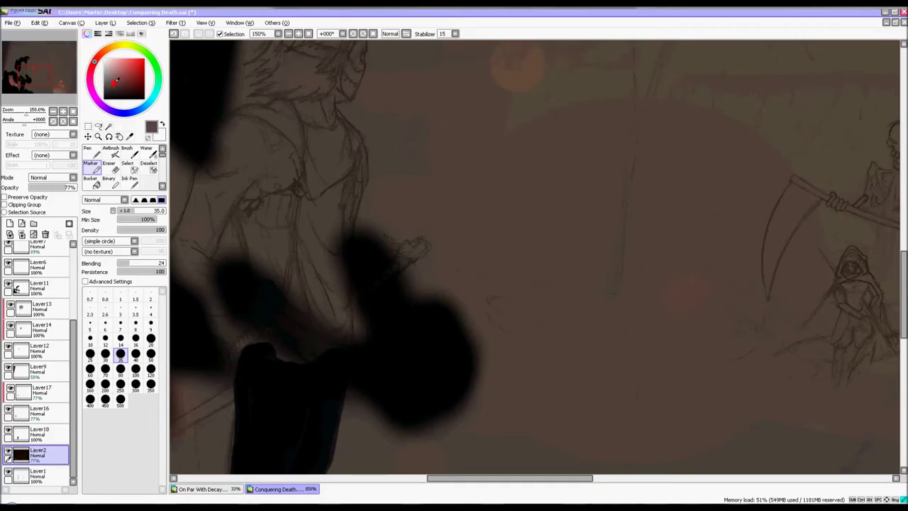
pyautogui.scroll(1, 333, 328)
pyautogui.click(121, 370)
pyautogui.moveTo(145, 264); pyautogui.dragTo(109, 267)
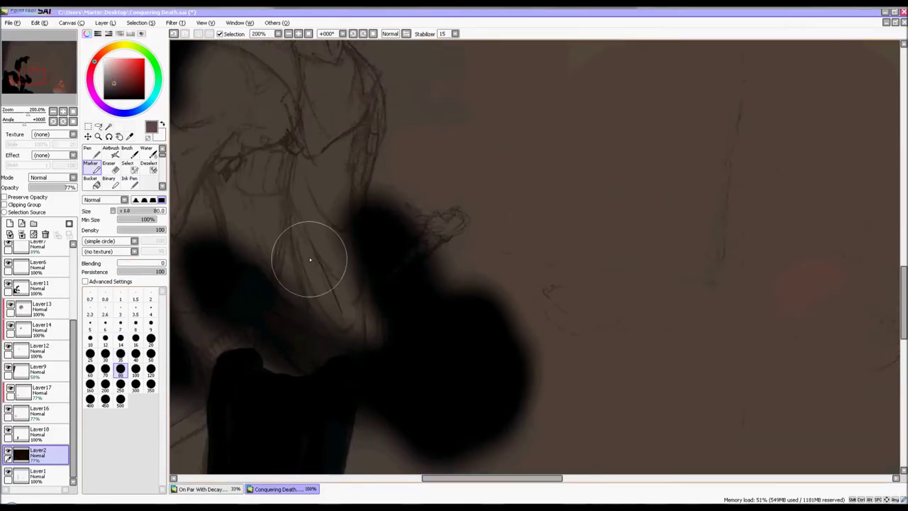
pyautogui.scroll(3, 315, 312)
pyautogui.moveTo(331, 276); pyautogui.dragTo(330, 327)
pyautogui.scroll(-5, 332, 298)
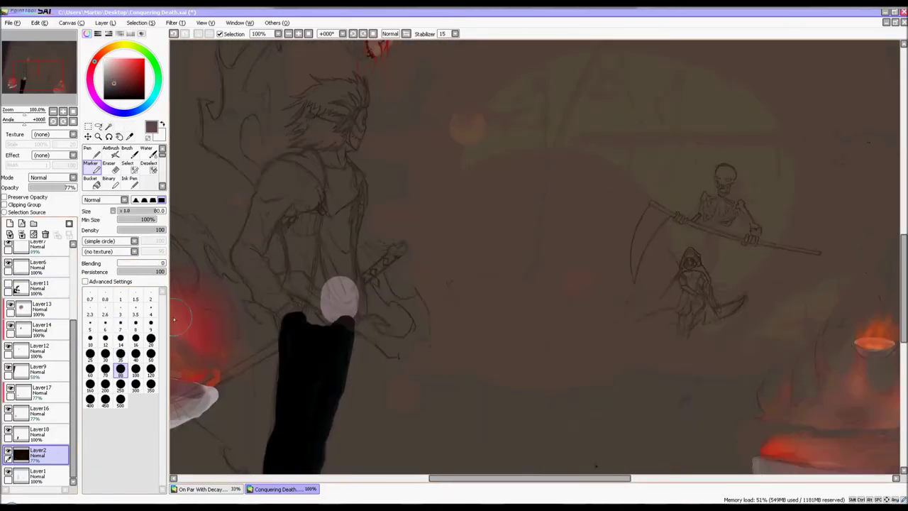
# With the black silhouettes on Layer11 hidden, set Layer18 to 74% opacity and the Marker to size 14.
pyautogui.click(29, 429)
pyautogui.scroll(4, 314, 305)
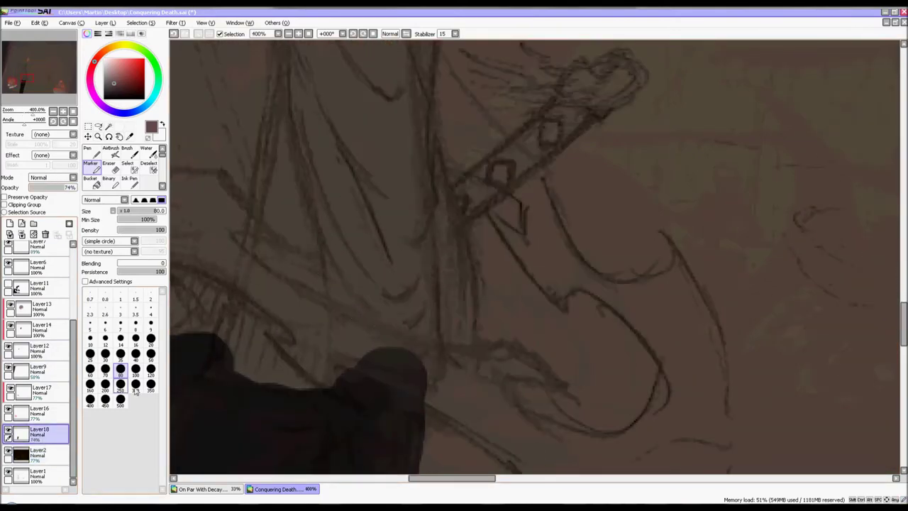
pyautogui.click(120, 353)
pyautogui.click(120, 338)
# Paint the edges of the figure's shirt in dark grey from the trouser waist up toward the collar at size 14.
pyautogui.scroll(2, 257, 348)
pyautogui.moveTo(284, 362)
pyautogui.mouseDown()
pyautogui.moveTo(395, 369)
pyautogui.moveTo(454, 328)
pyautogui.moveTo(290, 345)
pyautogui.moveTo(413, 357)
pyautogui.moveTo(406, 254)
pyautogui.mouseUp()
pyautogui.moveTo(457, 135); pyautogui.dragTo(442, 280)
pyautogui.moveTo(451, 189)
pyautogui.mouseDown()
pyautogui.moveTo(388, 305)
pyautogui.moveTo(296, 348)
pyautogui.moveTo(269, 108)
pyautogui.moveTo(384, 153)
pyautogui.mouseUp()
pyautogui.scroll(-3, 402, 312)
pyautogui.scroll(3, 408, 243)
pyautogui.moveTo(406, 124)
pyautogui.mouseDown()
pyautogui.moveTo(438, 308)
pyautogui.moveTo(385, 300)
pyautogui.mouseUp()
pyautogui.scroll(-7, 412, 263)
pyautogui.scroll(5, 395, 213)
pyautogui.scroll(-2, 385, 300)
pyautogui.moveTo(402, 121); pyautogui.dragTo(394, 343)
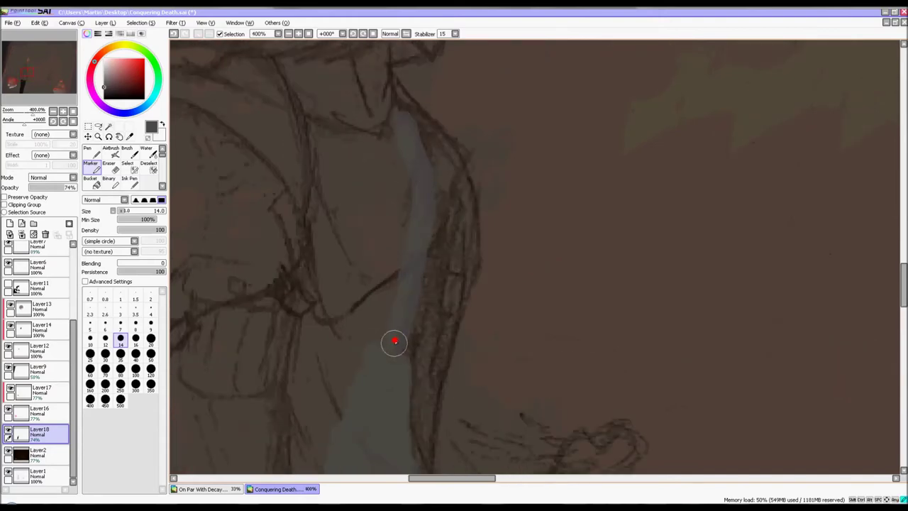
# Fill the inside of the shirt with dark grey from the neckline to the waist using the Marker at size 35.
pyautogui.click(121, 355)
pyautogui.moveTo(399, 199); pyautogui.dragTo(348, 344)
pyautogui.scroll(-1, 354, 354)
pyautogui.moveTo(358, 419); pyautogui.dragTo(351, 220)
pyautogui.moveTo(354, 304)
pyautogui.mouseDown()
pyautogui.moveTo(354, 362)
pyautogui.moveTo(362, 254)
pyautogui.moveTo(433, 201)
pyautogui.moveTo(376, 320)
pyautogui.moveTo(361, 433)
pyautogui.mouseUp()
pyautogui.scroll(1, 354, 204)
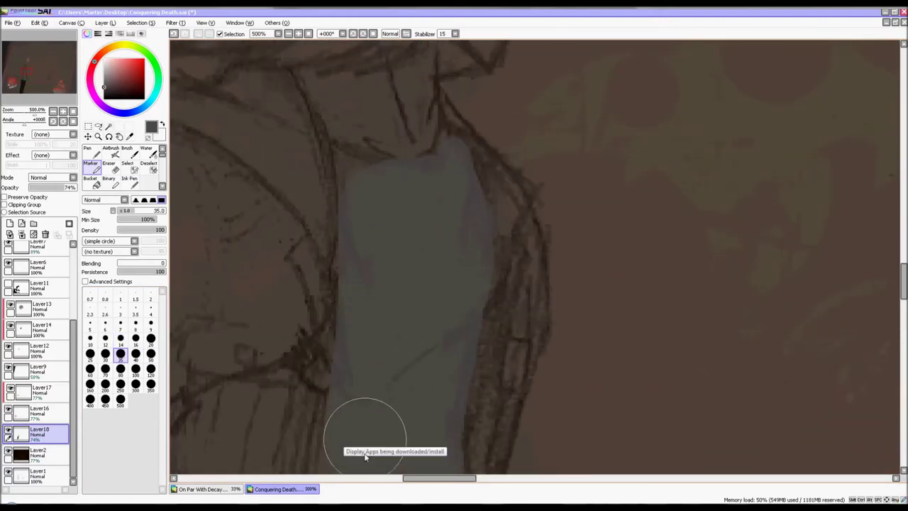
pyautogui.scroll(2, 293, 437)
pyautogui.scroll(-3, 366, 194)
pyautogui.scroll(3, 324, 192)
# Extend the shirt's neckline corners with the Marker at size 14 and trim the collar edge with the Eraser at size 7.
pyautogui.press('[')
pyautogui.press('[')
pyautogui.press('[')
pyautogui.press('[')
pyautogui.press('[')
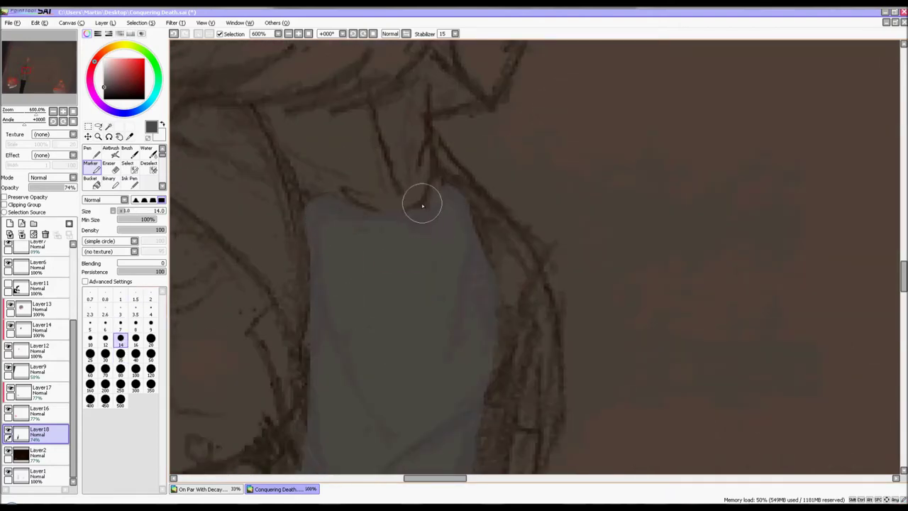
pyautogui.press('e')
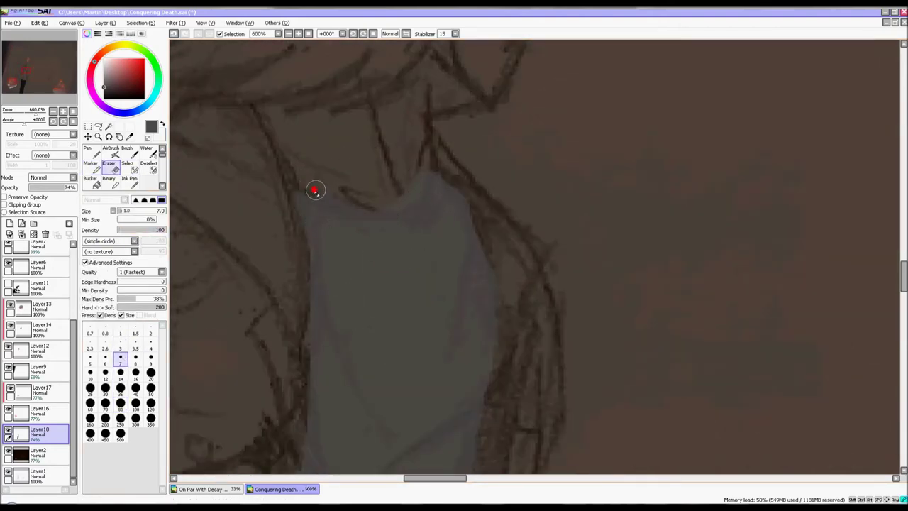
pyautogui.scroll(-3, 416, 198)
pyautogui.scroll(2, 333, 341)
# Enlarge the Eraser to size 35 and clean up the painted edge around the figure's waist.
pyautogui.press(']')
pyautogui.press(']')
pyautogui.press(']')
pyautogui.press(']')
pyautogui.press(']')
pyautogui.press(']')
pyautogui.press(']')
pyautogui.press(']')
pyautogui.press(']')
pyautogui.press(']')
pyautogui.moveTo(270, 328); pyautogui.dragTo(328, 310)
pyautogui.scroll(-4, 253, 81)
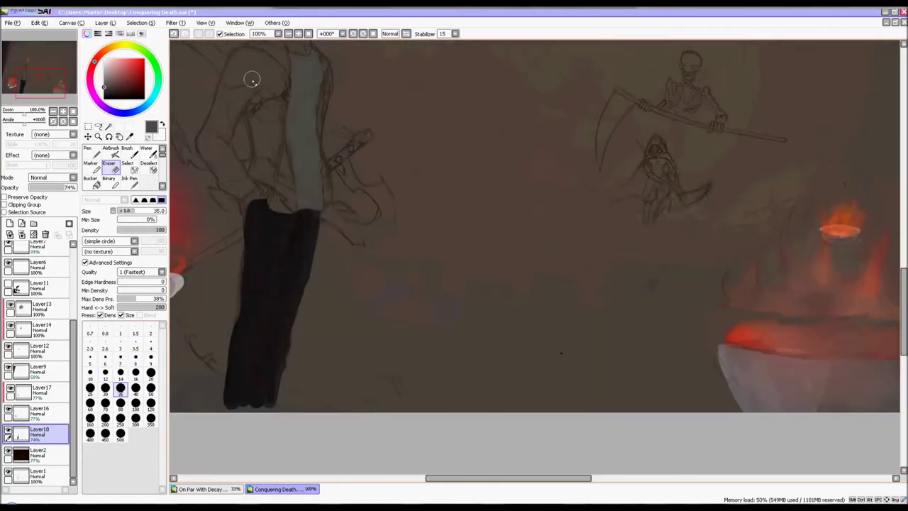
# Set Layer18 to 69% opacity and shade the lower shirt and its folds with a darker grey Marker at size 14.
pyautogui.scroll(3, 264, 110)
pyautogui.click(93, 168)
pyautogui.click(106, 92)
pyautogui.moveTo(56, 189)
pyautogui.mouseDown()
pyautogui.moveTo(110, 193)
pyautogui.moveTo(66, 192)
pyautogui.mouseUp()
pyautogui.scroll(2, 432, 359)
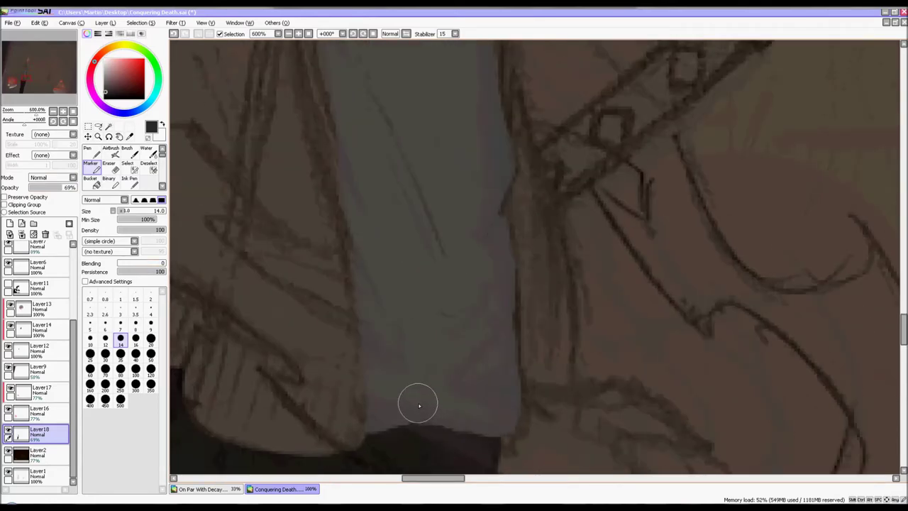
pyautogui.moveTo(385, 408); pyautogui.dragTo(441, 402)
pyautogui.moveTo(387, 363)
pyautogui.mouseDown()
pyautogui.moveTo(452, 380)
pyautogui.moveTo(449, 411)
pyautogui.moveTo(477, 301)
pyautogui.moveTo(460, 346)
pyautogui.moveTo(441, 299)
pyautogui.moveTo(465, 264)
pyautogui.moveTo(454, 312)
pyautogui.mouseUp()
pyautogui.moveTo(376, 170); pyautogui.dragTo(444, 298)
pyautogui.moveTo(375, 268); pyautogui.dragTo(378, 417)
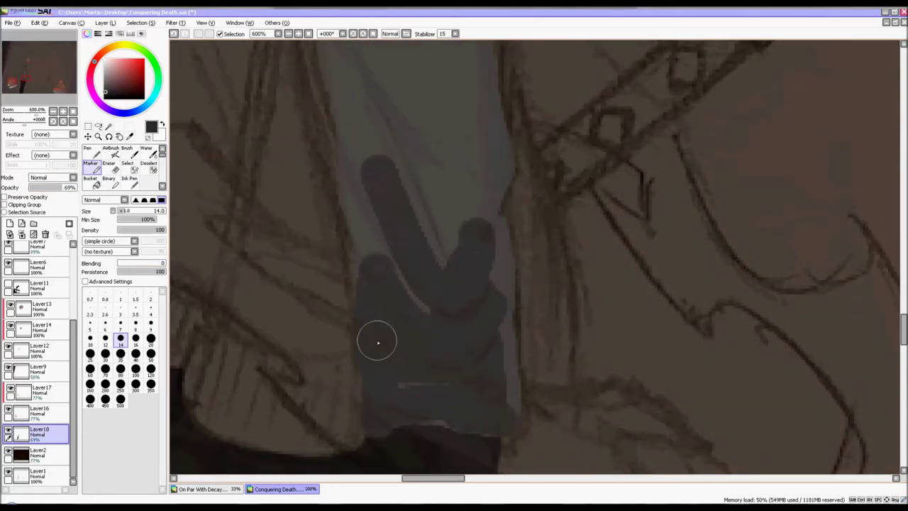
pyautogui.moveTo(354, 146); pyautogui.dragTo(364, 261)
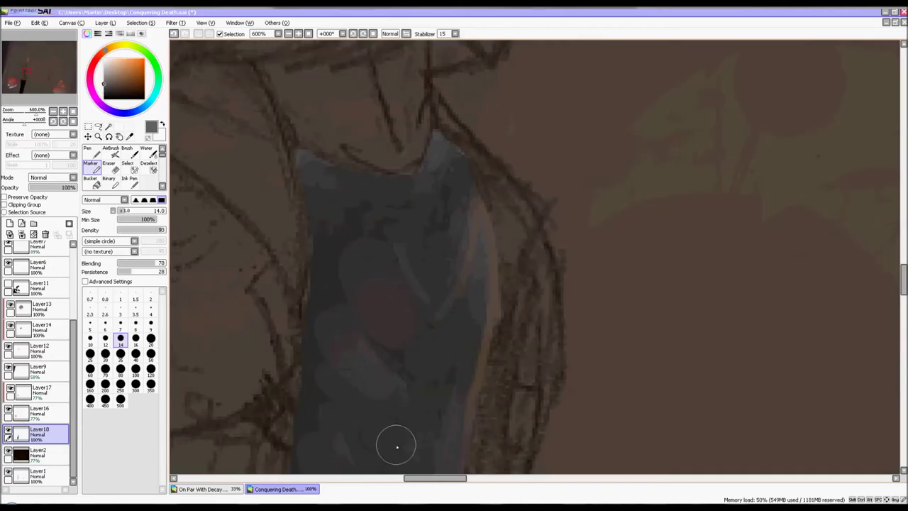
# With Layer18 at 100% opacity, blend grey folds down the shirt using the Marker at size 14, density 90 and blending 78.
pyautogui.scroll(-8, 397, 446)
pyautogui.moveTo(399, 449); pyautogui.dragTo(402, 266)
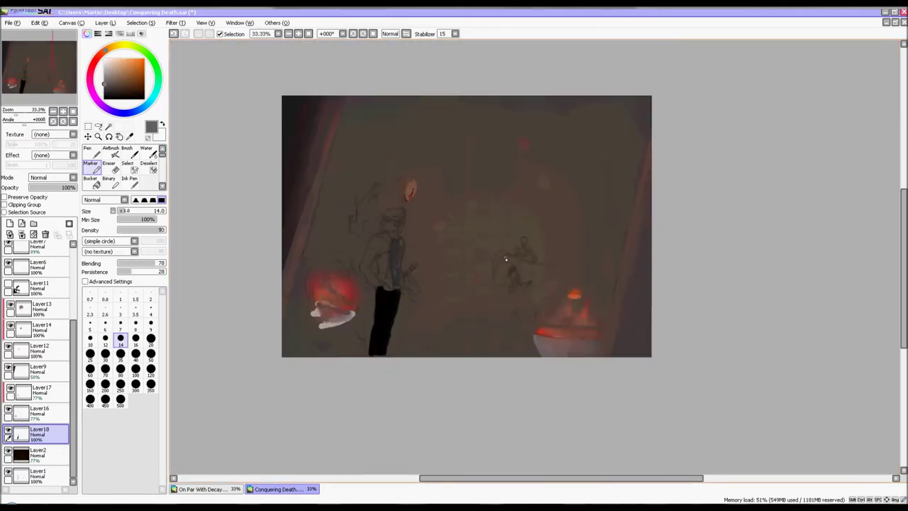
pyautogui.scroll(7, 403, 272)
pyautogui.moveTo(349, 157); pyautogui.dragTo(364, 346)
pyautogui.moveTo(371, 380); pyautogui.dragTo(388, 432)
pyautogui.scroll(-6, 404, 381)
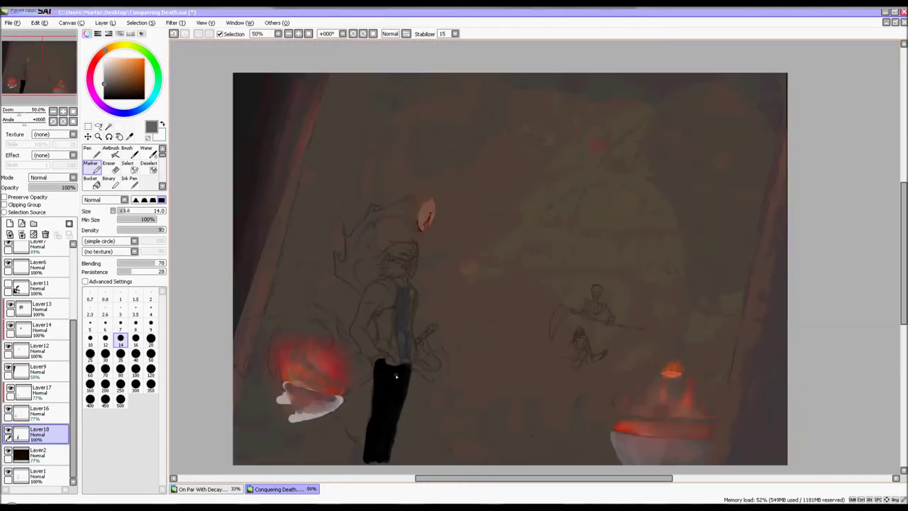
pyautogui.scroll(7, 453, 361)
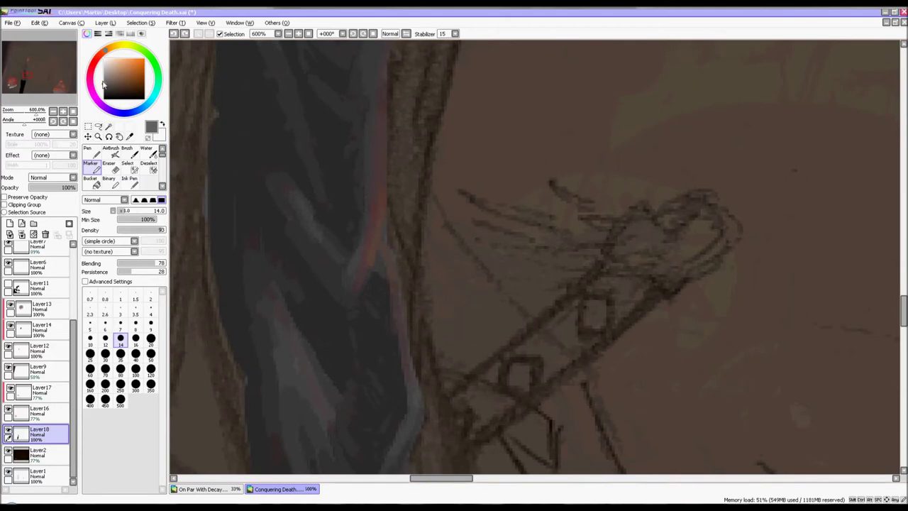
pyautogui.moveTo(359, 311); pyautogui.dragTo(373, 342)
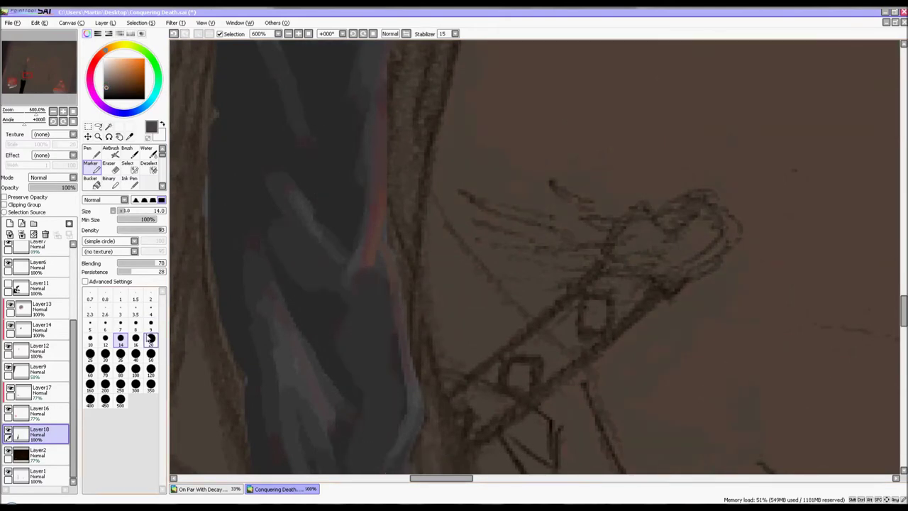
# Refine the shirt's fold shading from chest to waist with the Marker at size 7.
pyautogui.click(120, 324)
pyautogui.scroll(-7, 280, 99)
pyautogui.scroll(7, 366, 236)
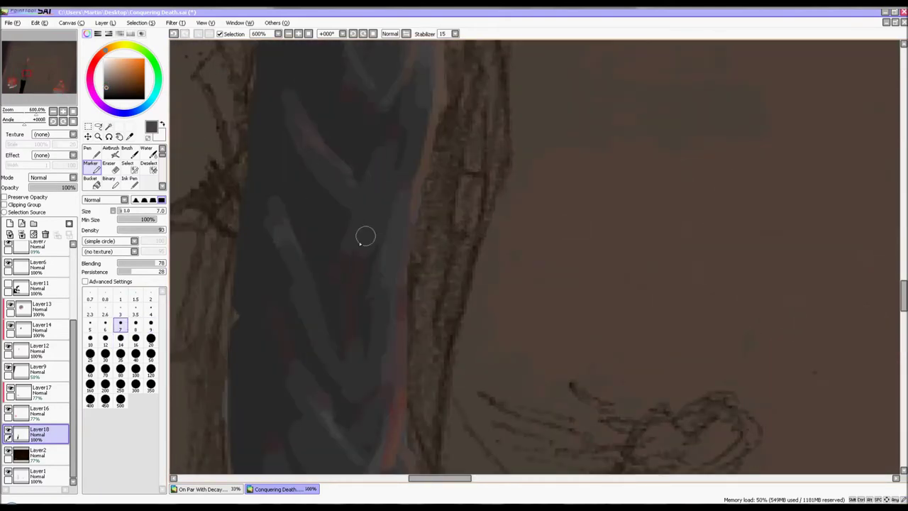
pyautogui.scroll(2, 394, 240)
pyautogui.scroll(-5, 413, 296)
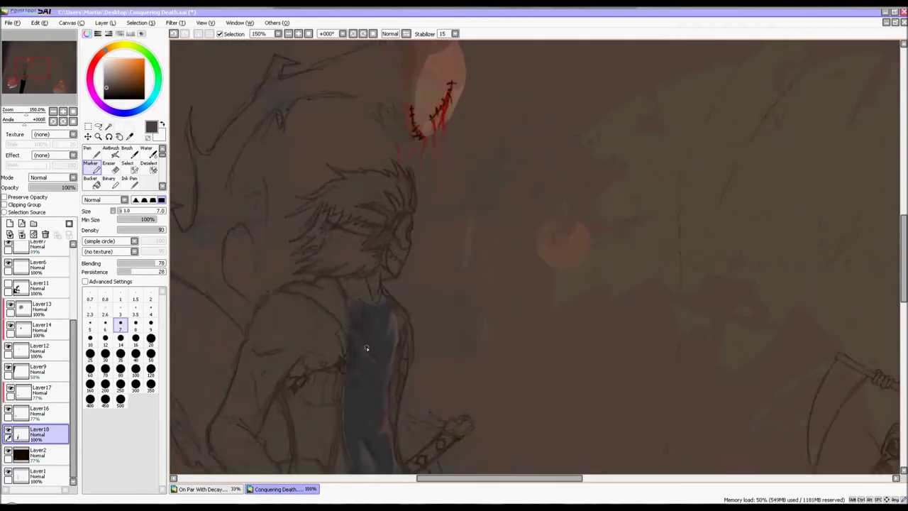
pyautogui.scroll(4, 367, 346)
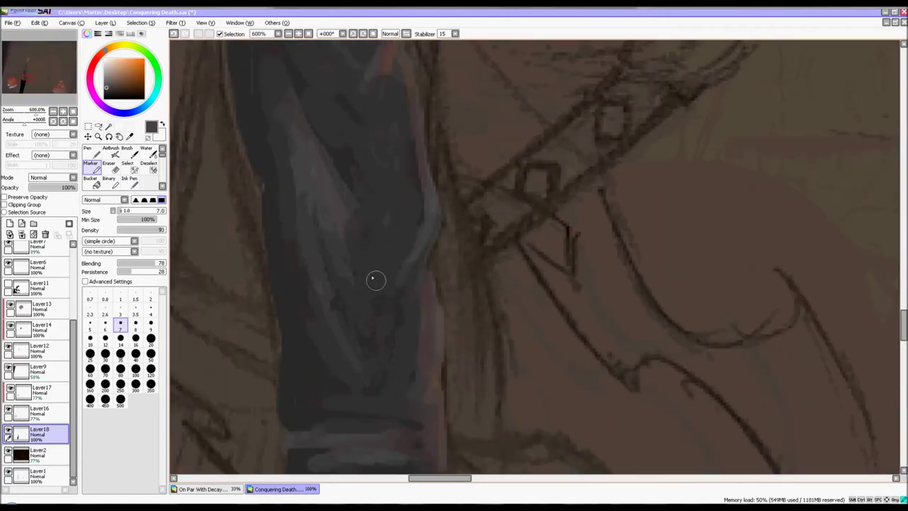
# Paint along the shirt's bottom hem in grey at size 7 and set the Marker's blending to 0.
pyautogui.scroll(-6, 375, 279)
pyautogui.scroll(7, 357, 404)
pyautogui.moveTo(312, 391); pyautogui.dragTo(499, 417)
pyautogui.scroll(-8, 520, 368)
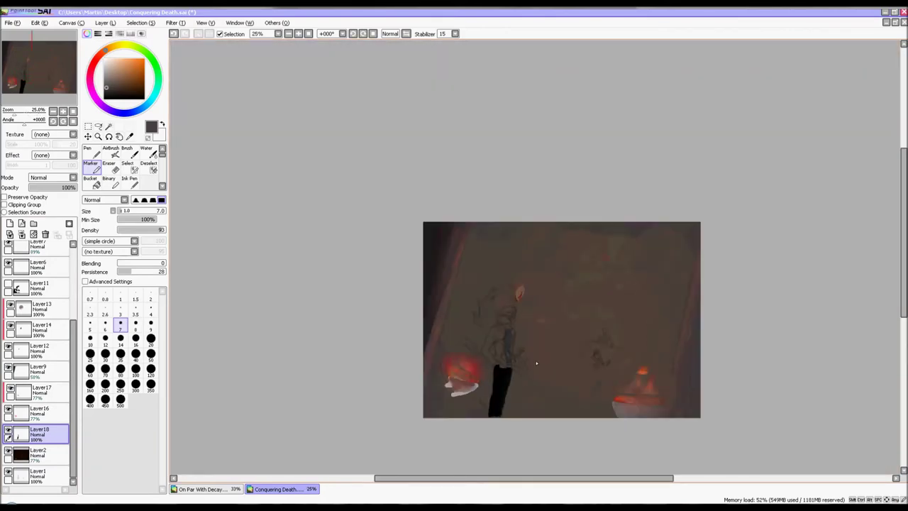
# Trace a dark reddish-brown rim along the underside of the jacket's forearm with the Marker at size 7 and blending 72.
pyautogui.scroll(7, 554, 377)
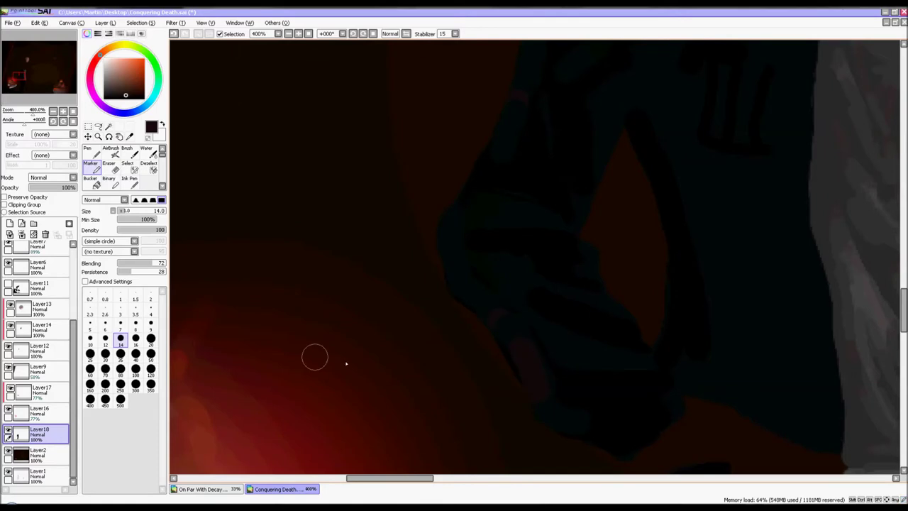
pyautogui.scroll(-5, 615, 437)
pyautogui.scroll(6, 496, 377)
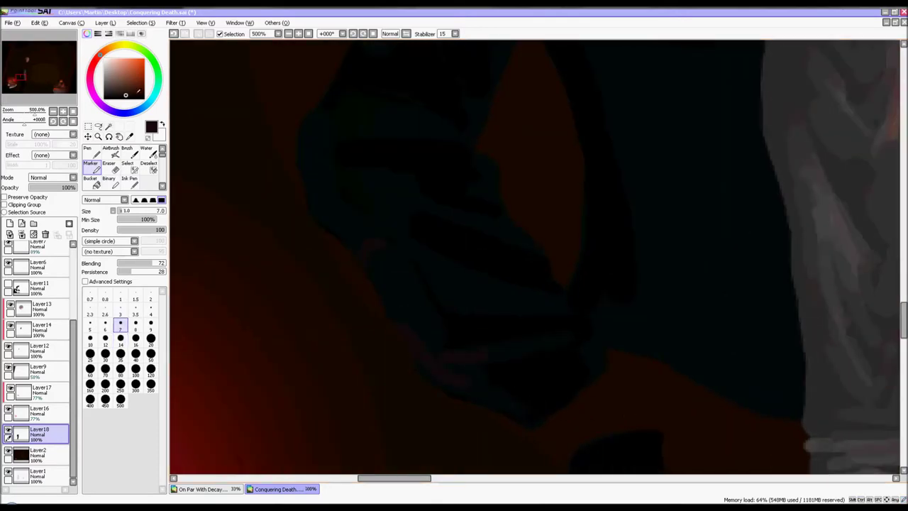
pyautogui.scroll(-6, 425, 365)
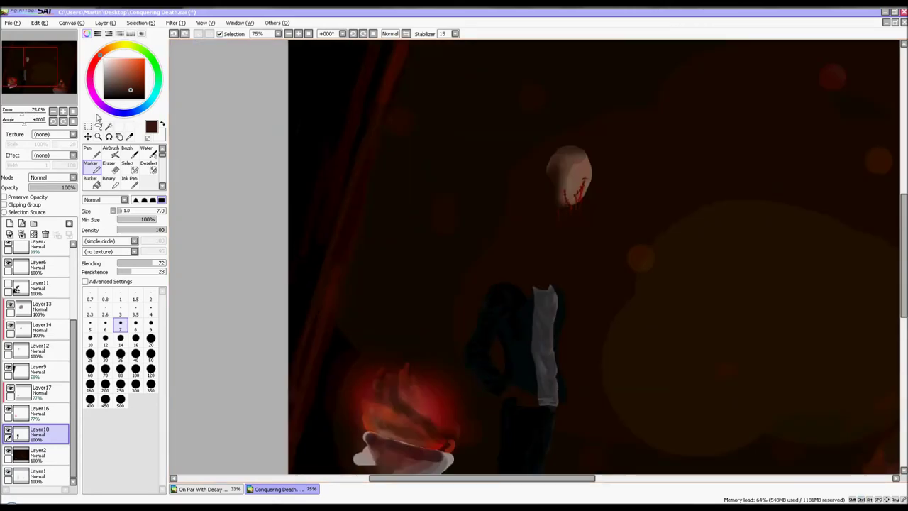
pyautogui.scroll(7, 492, 397)
pyautogui.moveTo(362, 246)
pyautogui.mouseDown()
pyautogui.moveTo(411, 342)
pyautogui.moveTo(533, 398)
pyautogui.mouseUp()
pyautogui.moveTo(420, 329); pyautogui.dragTo(432, 330)
# Strengthen the rim light around the sleeve cuff with a muted red at size 7.
pyautogui.scroll(-6, 432, 330)
pyautogui.scroll(8, 449, 314)
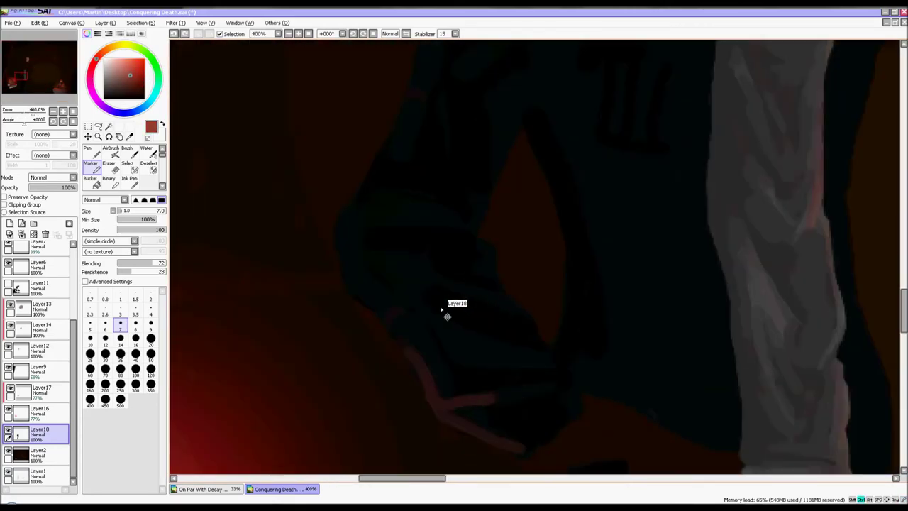
pyautogui.moveTo(450, 411); pyautogui.dragTo(469, 448)
pyautogui.scroll(-7, 529, 345)
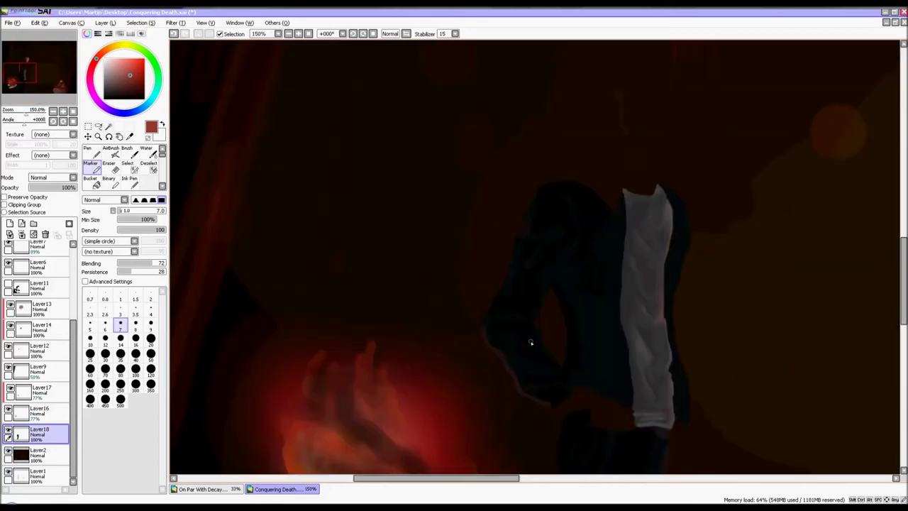
# Add muted red fire light along the jacket's edge beside the gap between arm and torso.
pyautogui.scroll(4, 531, 342)
pyautogui.moveTo(560, 237)
pyautogui.mouseDown()
pyautogui.moveTo(559, 353)
pyautogui.moveTo(541, 368)
pyautogui.mouseUp()
pyautogui.scroll(-6, 556, 297)
pyautogui.scroll(5, 554, 273)
pyautogui.moveTo(521, 231)
pyautogui.mouseDown()
pyautogui.moveTo(562, 362)
pyautogui.moveTo(546, 290)
pyautogui.mouseUp()
pyautogui.scroll(-5, 558, 242)
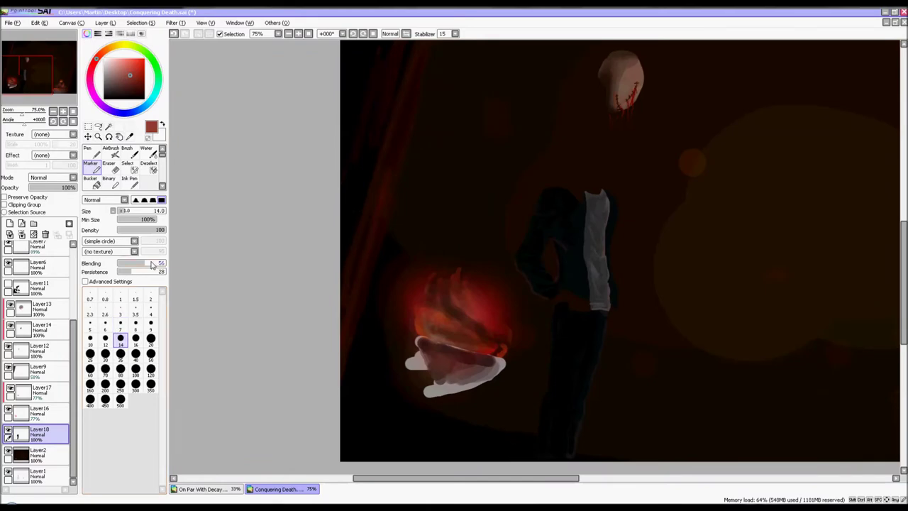
# Sample a near-black tone and blend the red light into the torso side of the jacket at size 14 and blending 76.
pyautogui.click(130, 137)
pyautogui.scroll(5, 548, 240)
pyautogui.click(606, 302)
pyautogui.click(93, 168)
pyautogui.scroll(4, 656, 334)
pyautogui.moveTo(524, 237); pyautogui.dragTo(576, 412)
pyautogui.scroll(-4, 589, 344)
pyautogui.scroll(3, 567, 315)
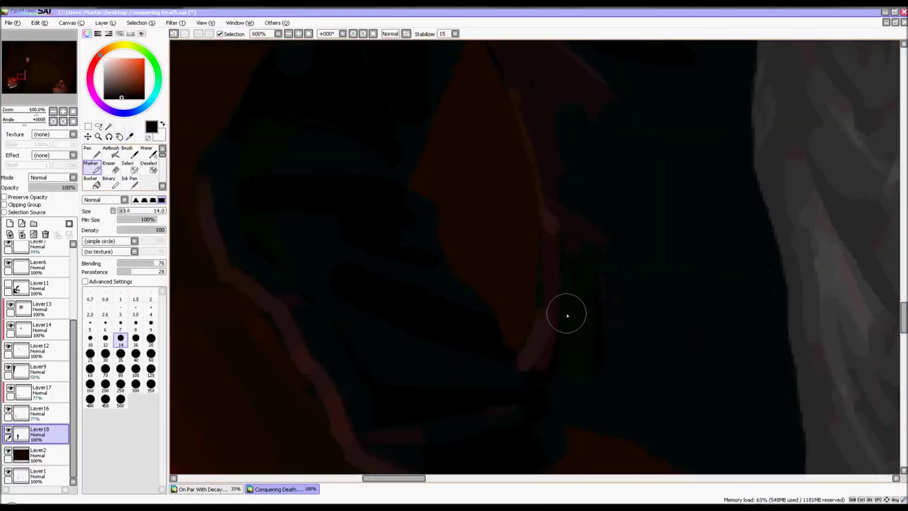
pyautogui.scroll(-2, 608, 200)
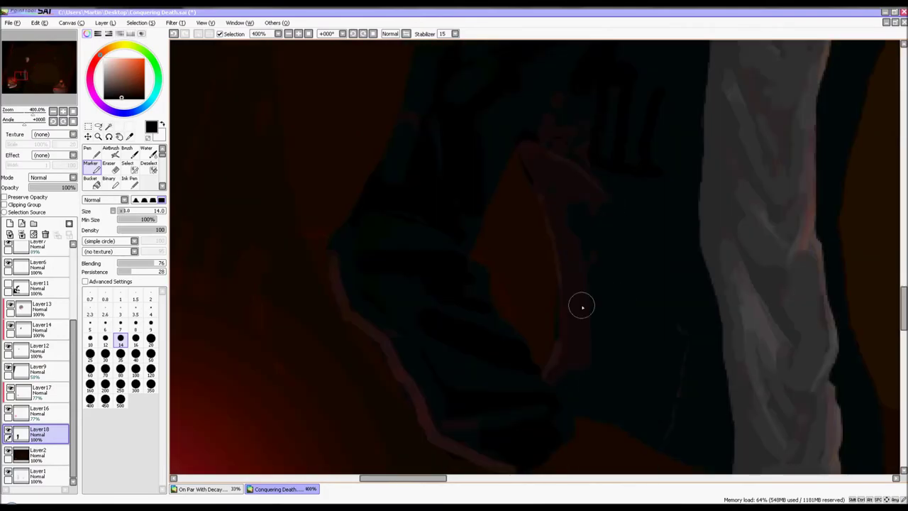
# Darken the stray reddish patches around the jacket's armpit with near-black at size 14.
pyautogui.scroll(-4, 599, 269)
pyautogui.scroll(6, 560, 301)
pyautogui.click(498, 373)
pyautogui.scroll(-4, 528, 337)
pyautogui.scroll(1, 533, 319)
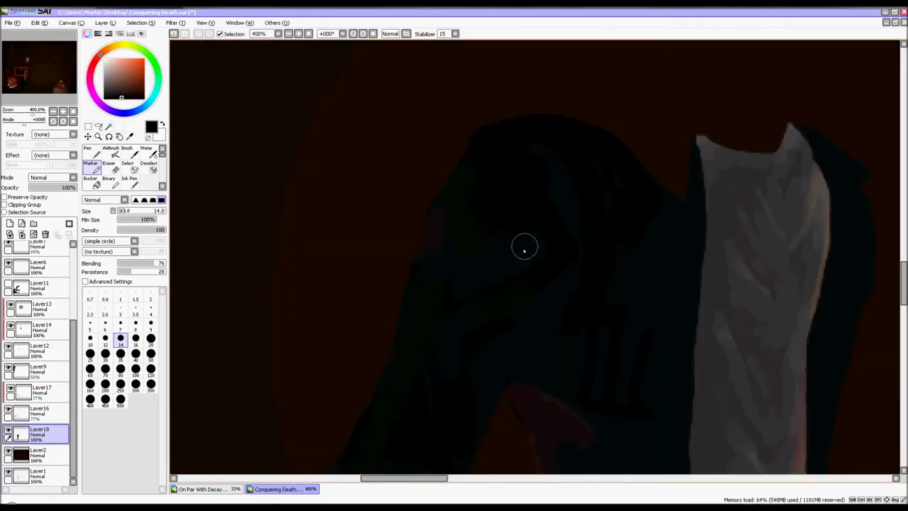
pyautogui.scroll(-5, 524, 248)
pyautogui.scroll(3, 557, 284)
# Set the Marker to black with blending 10 and try a stroke down the inner edge of the upper sleeve.
pyautogui.press('alt')
pyautogui.scroll(1, 354, 312)
pyautogui.click(110, 96)
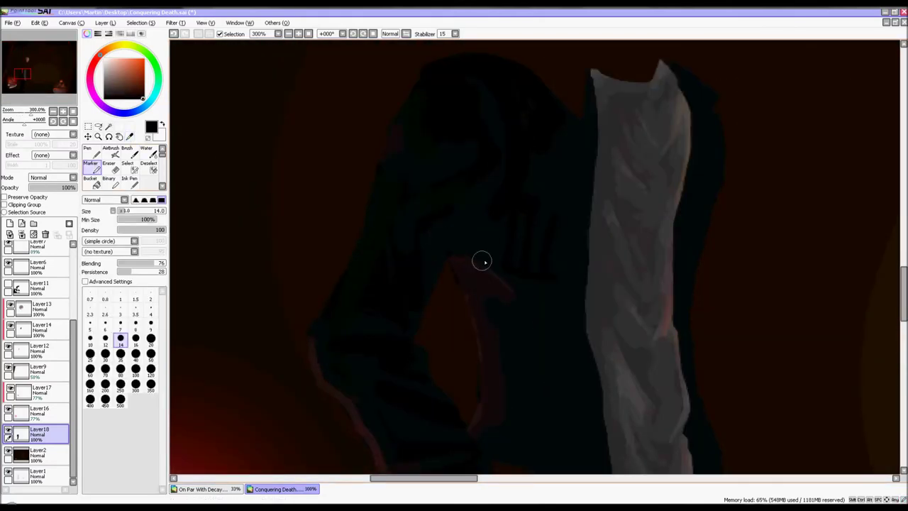
pyautogui.click(122, 263)
pyautogui.scroll(2, 447, 248)
pyautogui.moveTo(437, 209); pyautogui.dragTo(421, 244)
# Lower Layer18 to 69% opacity and the background Layer2 to 65%, and make Layer18 active again.
pyautogui.click(62, 187)
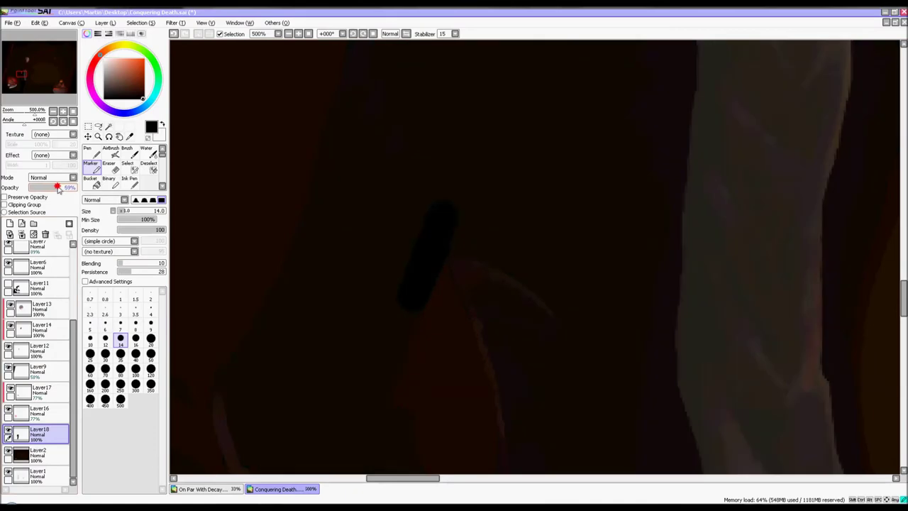
pyautogui.click(36, 461)
pyautogui.click(61, 187)
pyautogui.click(39, 434)
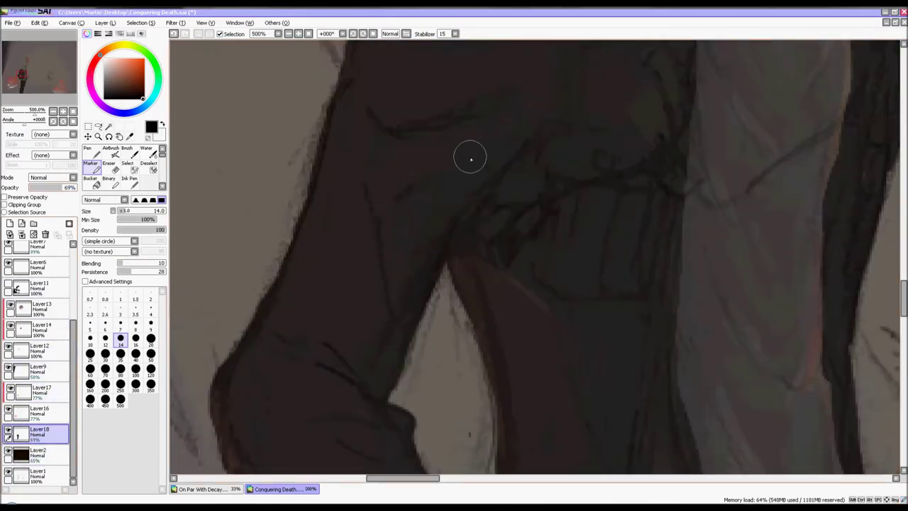
# Add black crease strokes to the jacket's upper chest and forearm over the sketch at size 14, and reduce the brush size to 7.
pyautogui.moveTo(496, 110); pyautogui.dragTo(485, 139)
pyautogui.scroll(-1, 367, 411)
pyautogui.moveTo(380, 462); pyautogui.dragTo(343, 387)
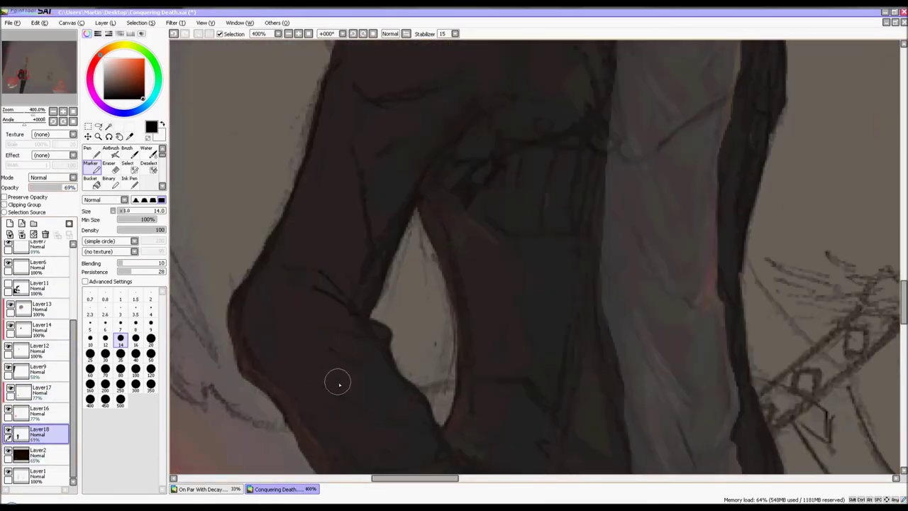
pyautogui.click(120, 324)
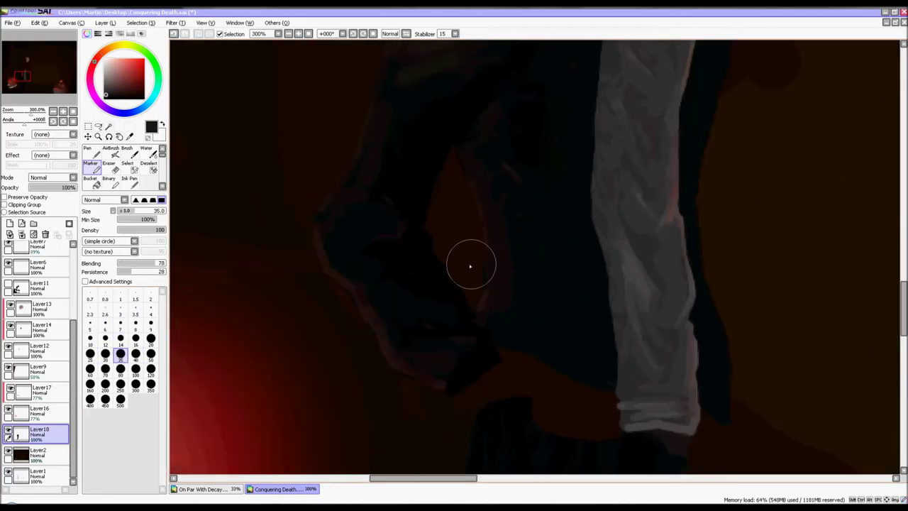
pyautogui.scroll(2, 470, 266)
pyautogui.moveTo(519, 207); pyautogui.dragTo(520, 361)
pyautogui.scroll(-1, 521, 361)
pyautogui.scroll(-1, 537, 199)
pyautogui.moveTo(537, 198); pyautogui.dragTo(527, 237)
pyautogui.scroll(1, 526, 238)
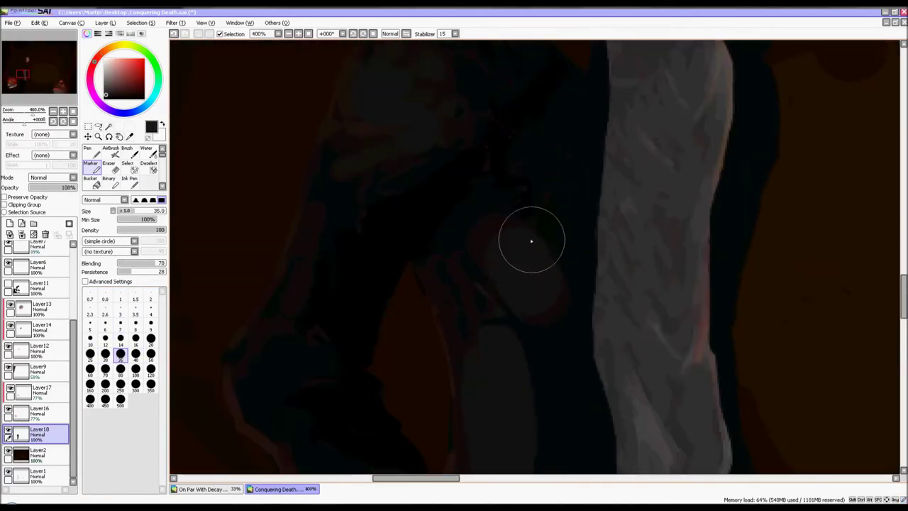
pyautogui.hotkey('ctrl', 'z')
pyautogui.hotkey('ctrl', 'z')
pyautogui.hotkey('ctrl', 'z')
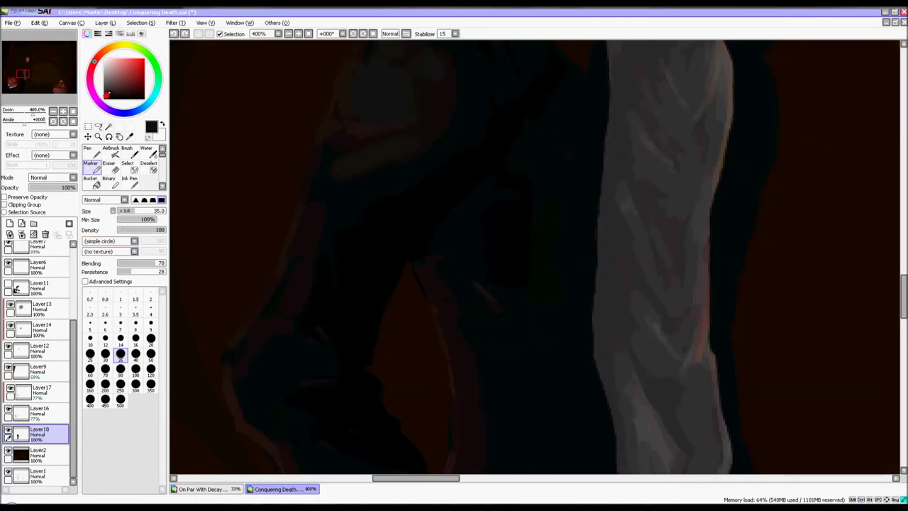
# Blend the jacket's torso edge beside the elbow gap at size 35, then refine it with near-black at size 14 and blending 87.
pyautogui.moveTo(484, 409); pyautogui.dragTo(430, 306)
pyautogui.scroll(-4, 436, 237)
pyautogui.scroll(3, 446, 256)
pyautogui.click(121, 339)
pyautogui.scroll(2, 443, 345)
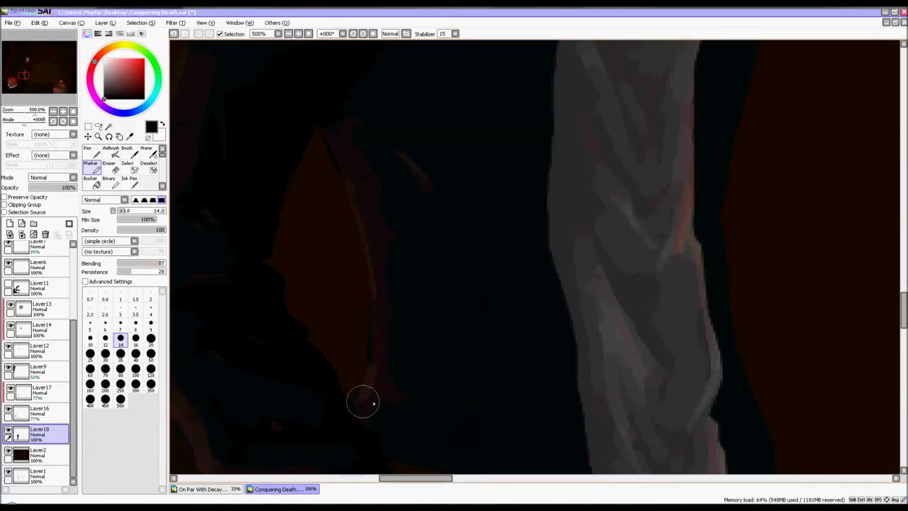
# Paint black shading strokes over the torso side of the jacket at size 14 and blending 45.
pyautogui.scroll(-3, 490, 319)
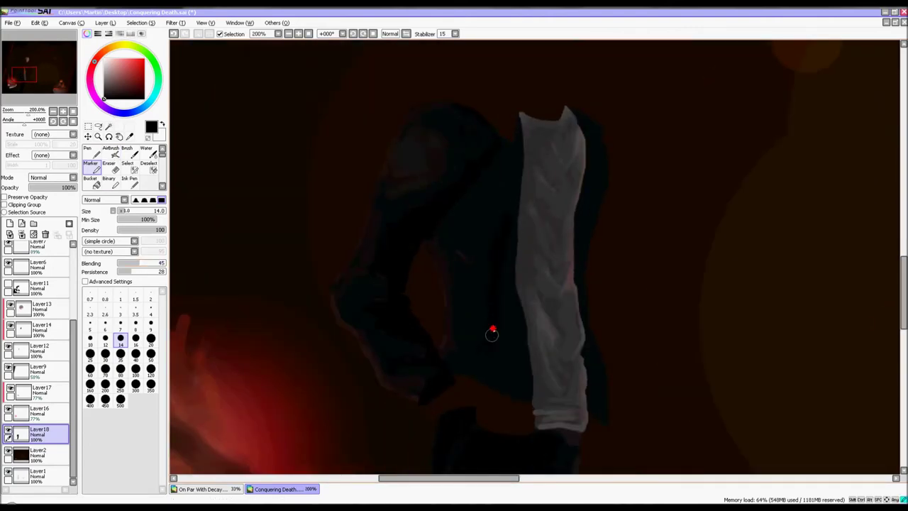
pyautogui.scroll(3, 497, 253)
pyautogui.scroll(-2, 449, 128)
pyautogui.scroll(4, 488, 126)
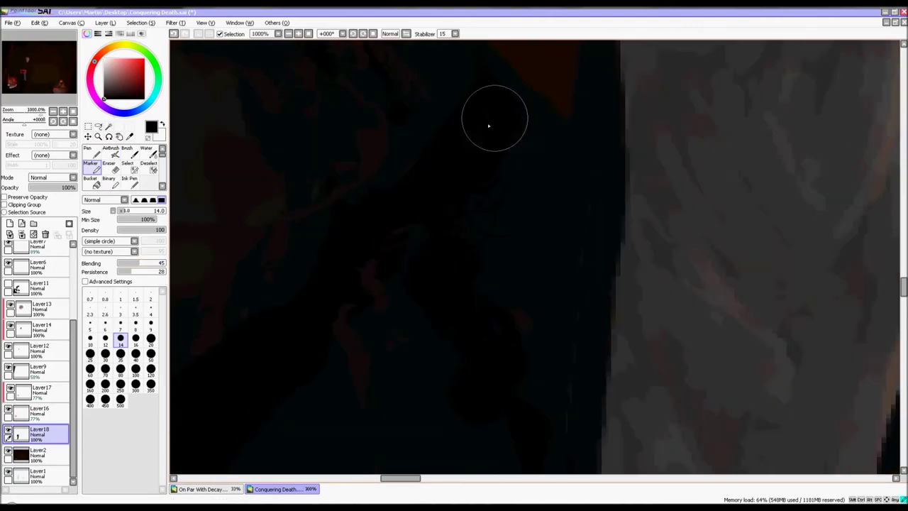
pyautogui.scroll(-4, 442, 196)
pyautogui.scroll(2, 401, 213)
pyautogui.scroll(1, 423, 266)
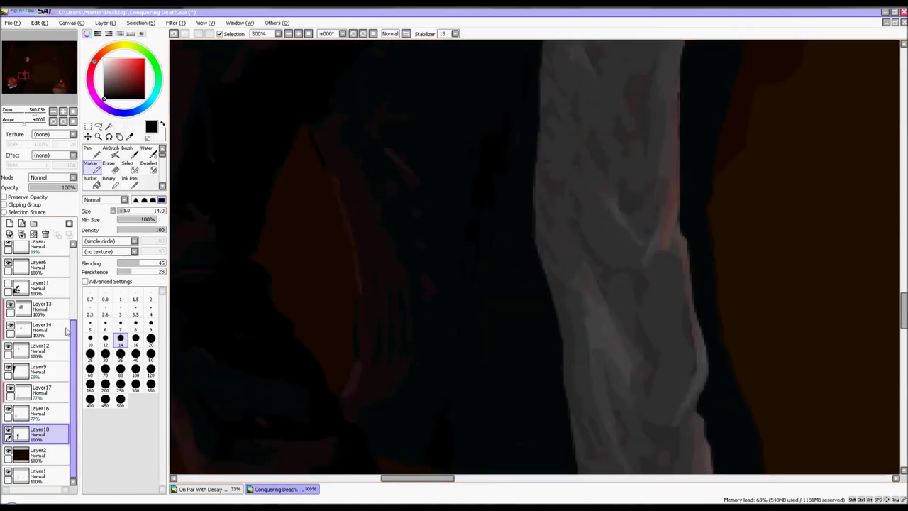
# Hide the background Layer2, undo the last torso strokes, and lower Layer18's opacity to 87% to reveal the sketch.
pyautogui.click(8, 451)
pyautogui.moveTo(66, 188)
pyautogui.mouseDown()
pyautogui.moveTo(93, 189)
pyautogui.moveTo(64, 189)
pyautogui.mouseUp()
pyautogui.hotkey('ctrl', 'z')
pyautogui.hotkey('ctrl', 'z')
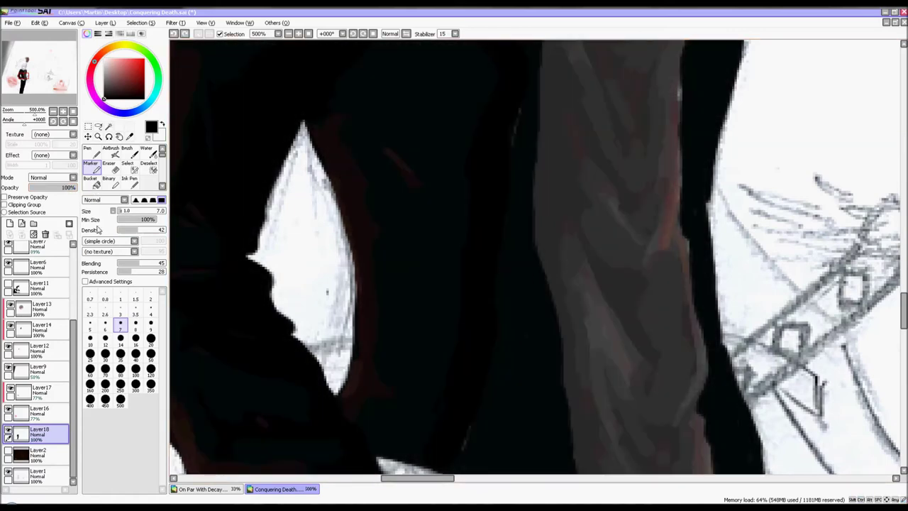
pyautogui.click(70, 188)
# Trace the sketched chest pocket and its folds on the jacket with black at size 7 and density 42.
pyautogui.scroll(3, 405, 145)
pyautogui.moveTo(404, 145); pyautogui.dragTo(356, 279)
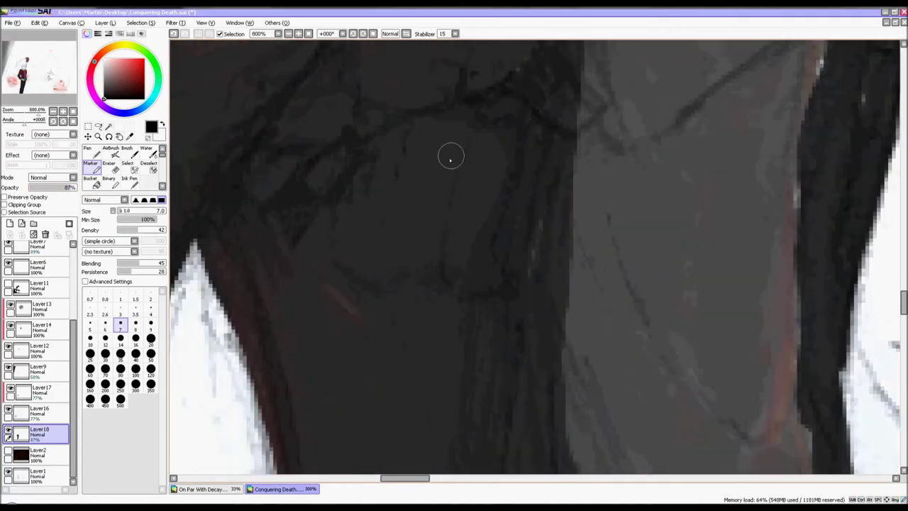
pyautogui.scroll(-3, 374, 229)
pyautogui.scroll(3, 366, 205)
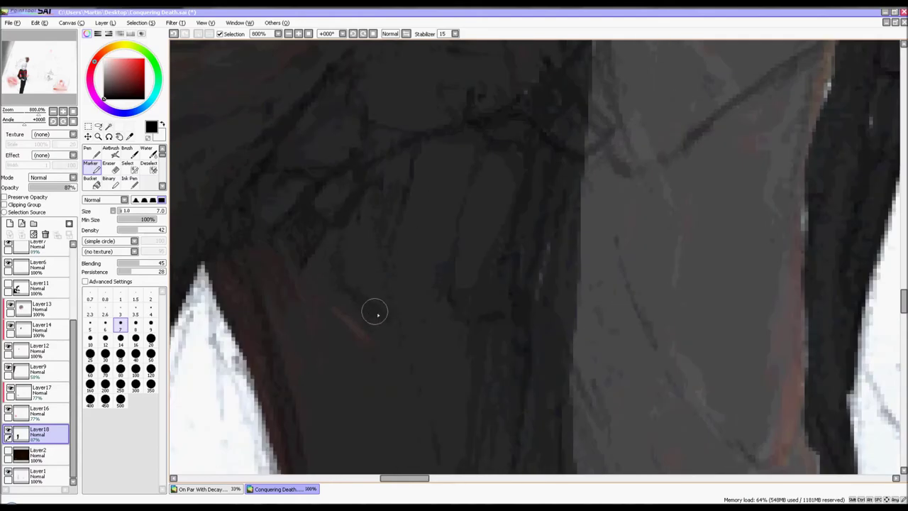
pyautogui.scroll(2, 500, 349)
pyautogui.scroll(-4, 557, 141)
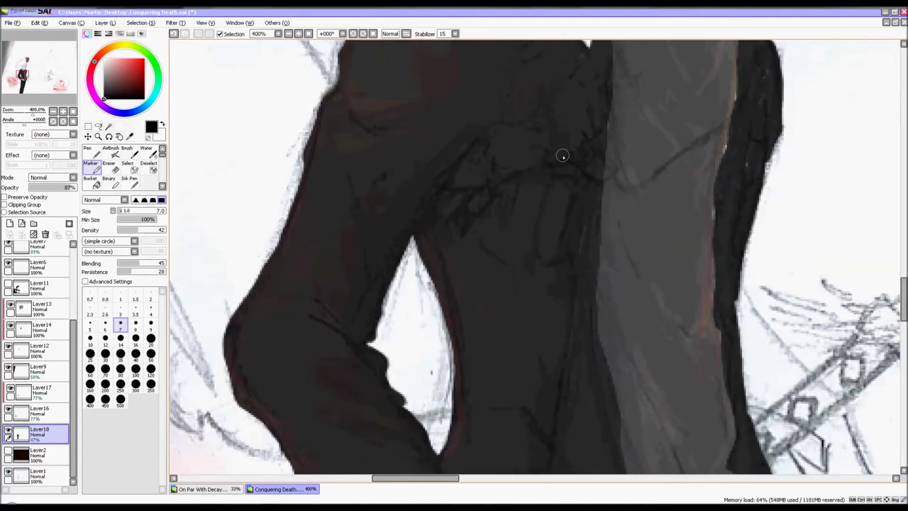
pyautogui.scroll(3, 496, 163)
pyautogui.scroll(-5, 400, 251)
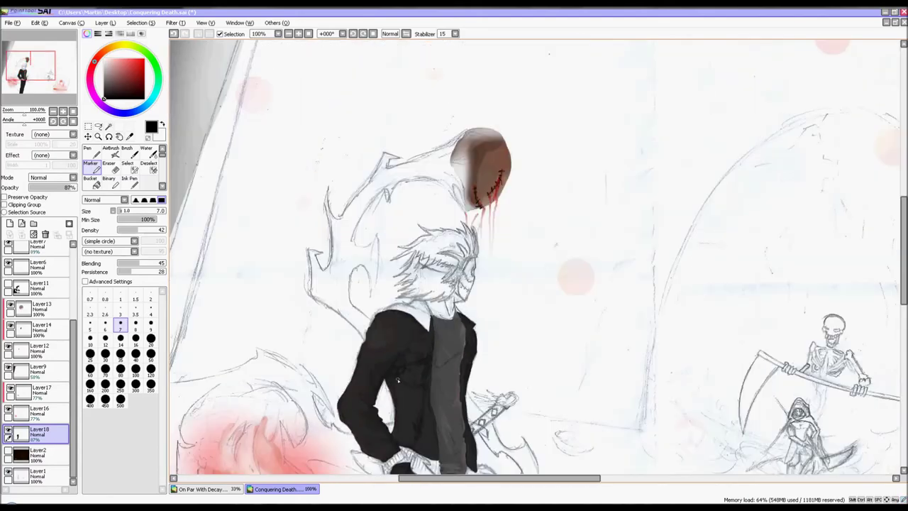
# Paint the chest pocket's folds in reddish brown and shade its round button with orange-brown and dark brown at size 3 and blending 35.
pyautogui.scroll(2, 401, 447)
pyautogui.scroll(4, 402, 362)
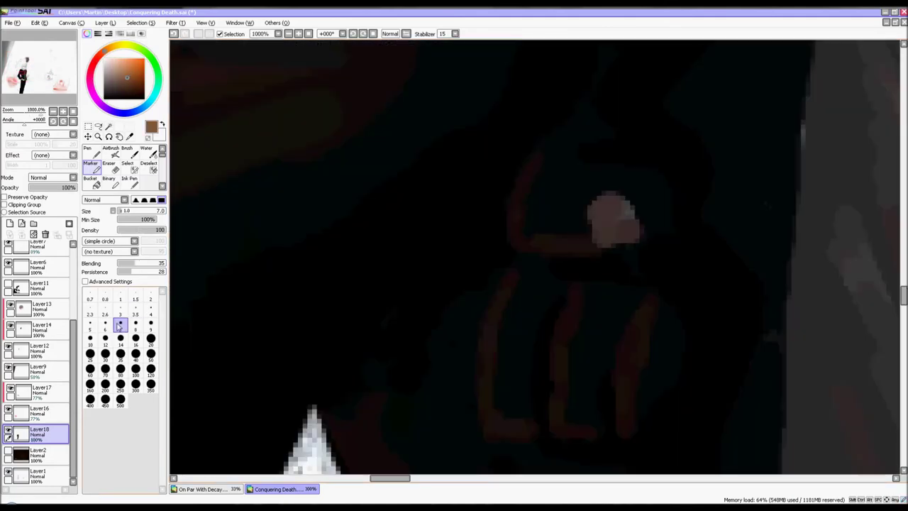
pyautogui.scroll(1, 575, 233)
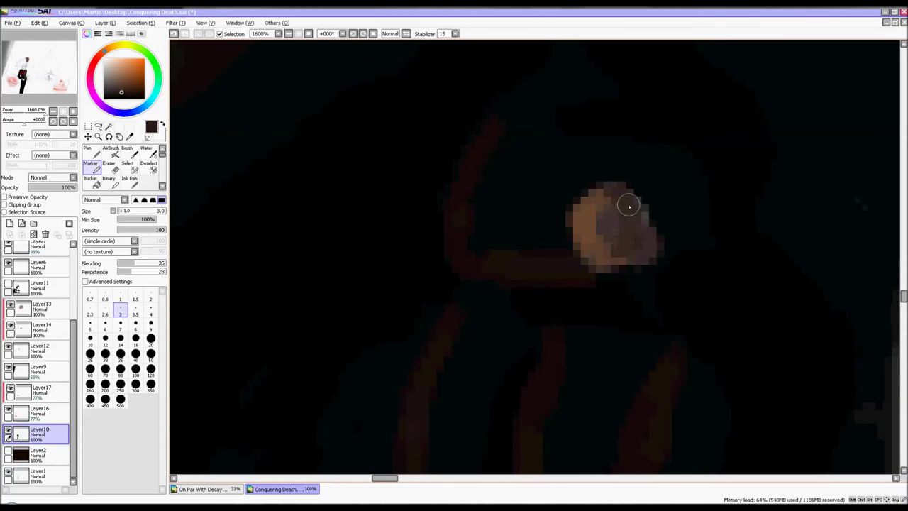
pyautogui.scroll(-2, 629, 202)
pyautogui.scroll(2, 631, 202)
pyautogui.scroll(-2, 634, 199)
pyautogui.scroll(-3, 579, 207)
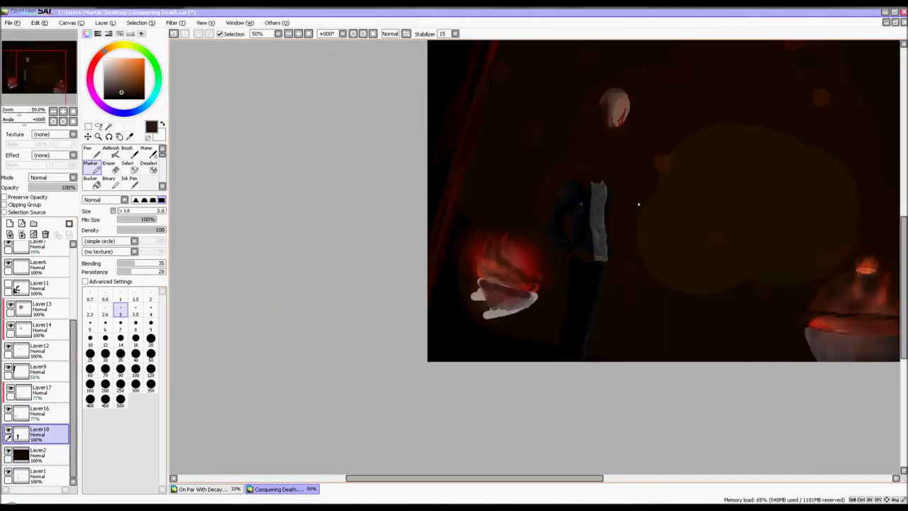
# Sample near-black and refine the jacket around the chest pocket at size 3, blending 35 and persistence 100.
pyautogui.scroll(-1, 639, 204)
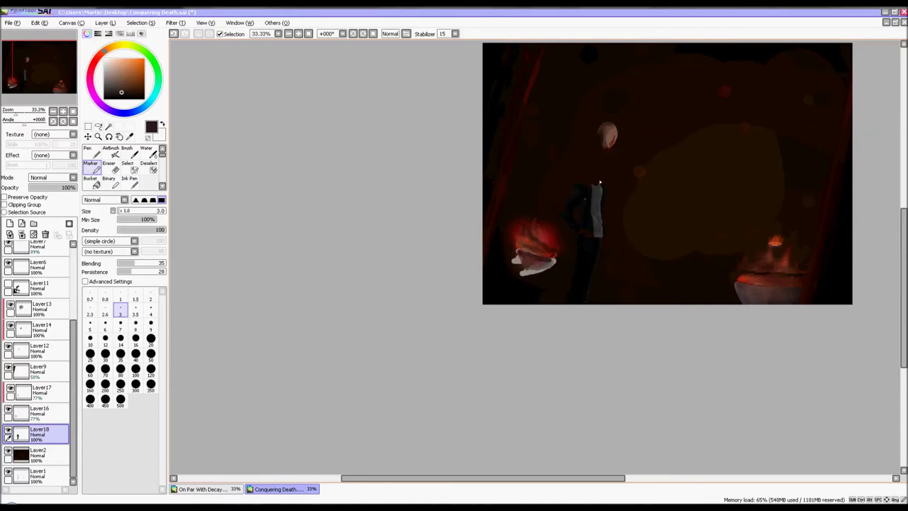
pyautogui.scroll(4, 589, 281)
pyautogui.scroll(-4, 589, 280)
pyautogui.scroll(6, 603, 189)
pyautogui.press('alt')
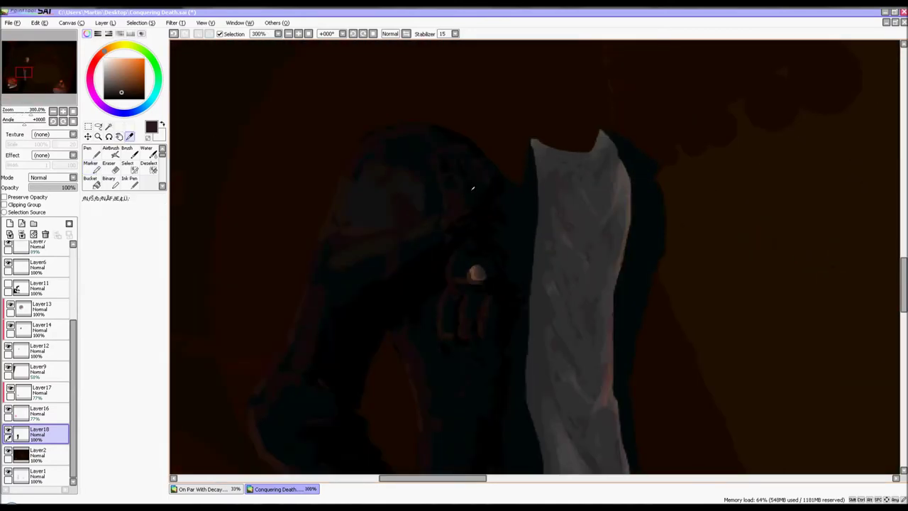
pyautogui.scroll(1, 521, 188)
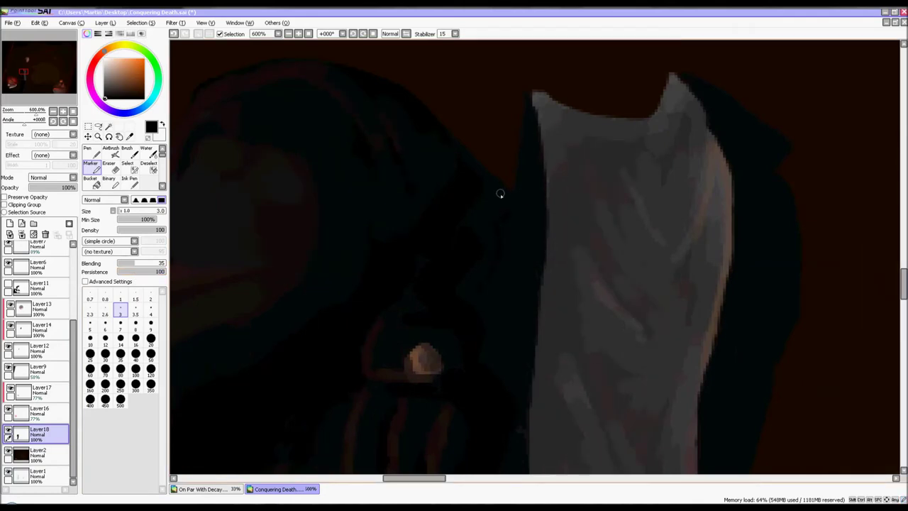
pyautogui.scroll(-3, 496, 305)
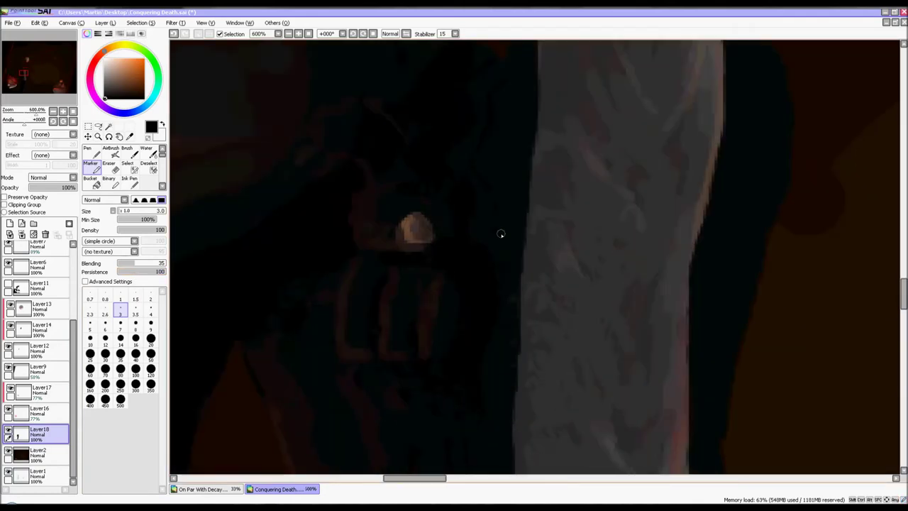
pyautogui.scroll(5, 475, 340)
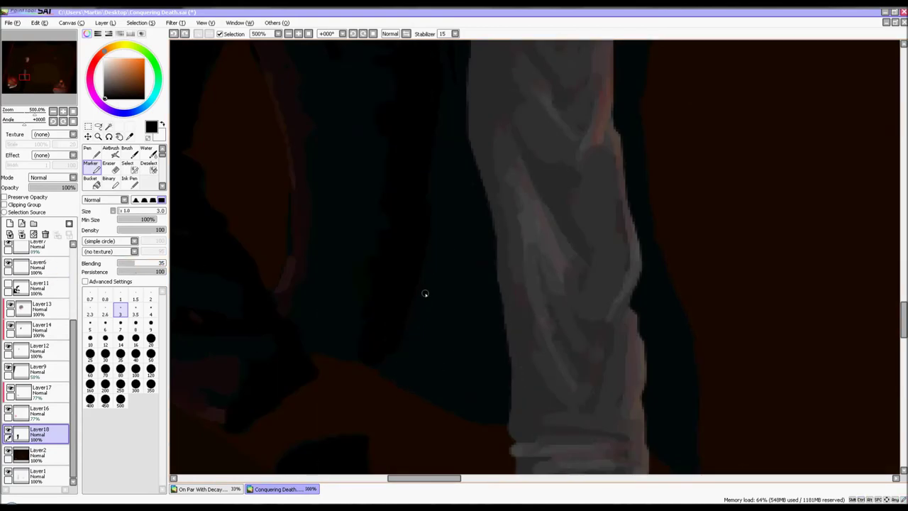
# Paint black shading down the jacket's torso below the chest pocket at size 14.
pyautogui.scroll(1, 437, 197)
pyautogui.click(120, 339)
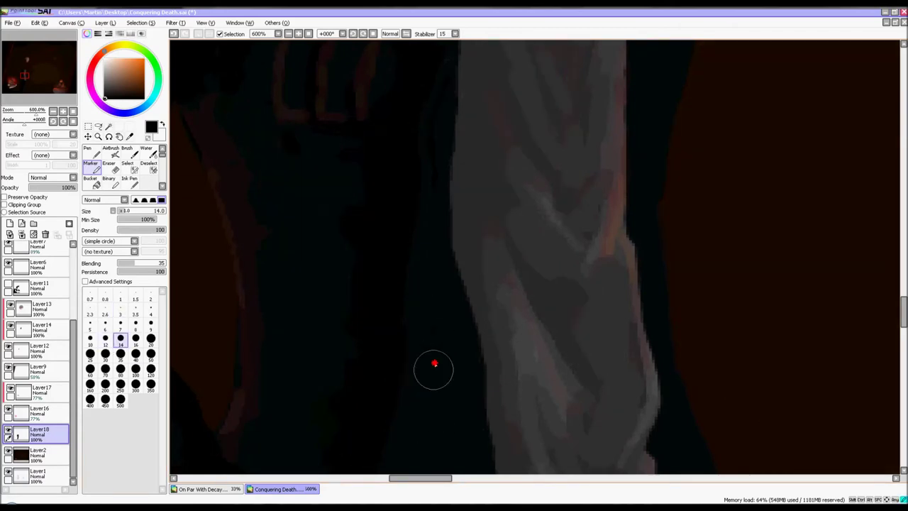
pyautogui.scroll(-1, 430, 421)
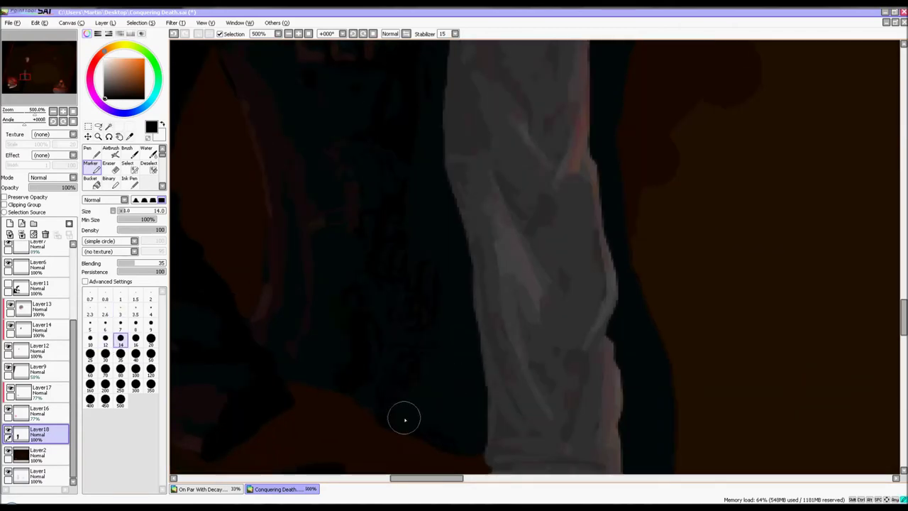
pyautogui.scroll(1, 445, 305)
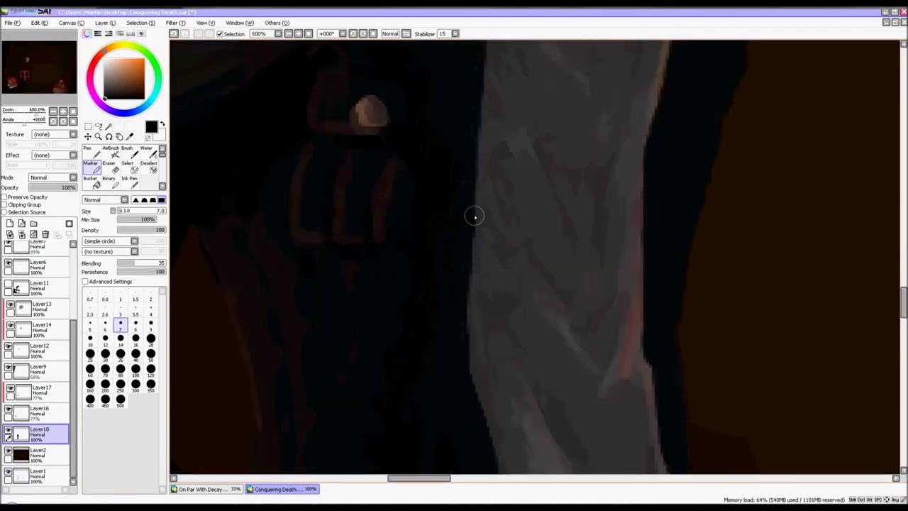
# Deepen the jacket's inner edge along the grey shirt up to the collar with black at size 7.
pyautogui.scroll(-4, 457, 249)
pyautogui.scroll(4, 464, 251)
pyautogui.scroll(-4, 444, 358)
pyautogui.scroll(5, 458, 178)
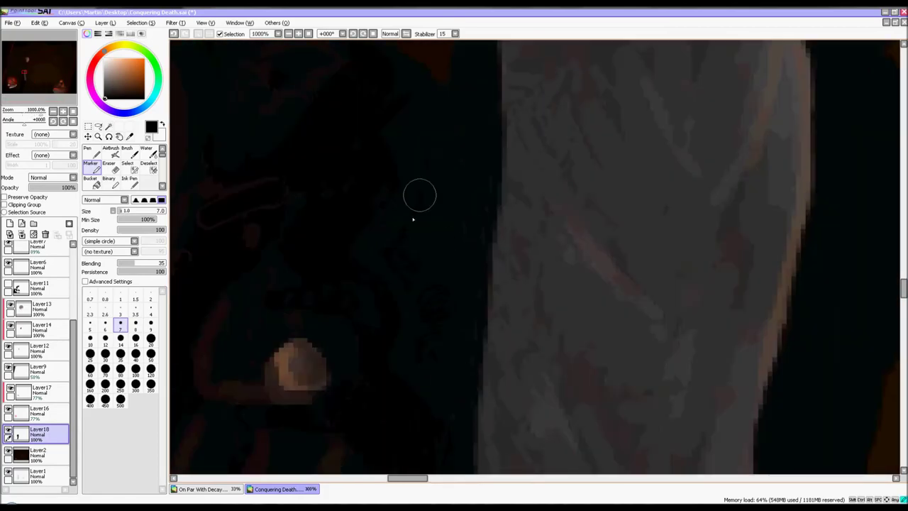
pyautogui.scroll(-5, 425, 268)
pyautogui.scroll(4, 448, 183)
pyautogui.click(121, 325)
pyautogui.moveTo(445, 152)
pyautogui.mouseDown()
pyautogui.moveTo(449, 202)
pyautogui.moveTo(456, 134)
pyautogui.mouseUp()
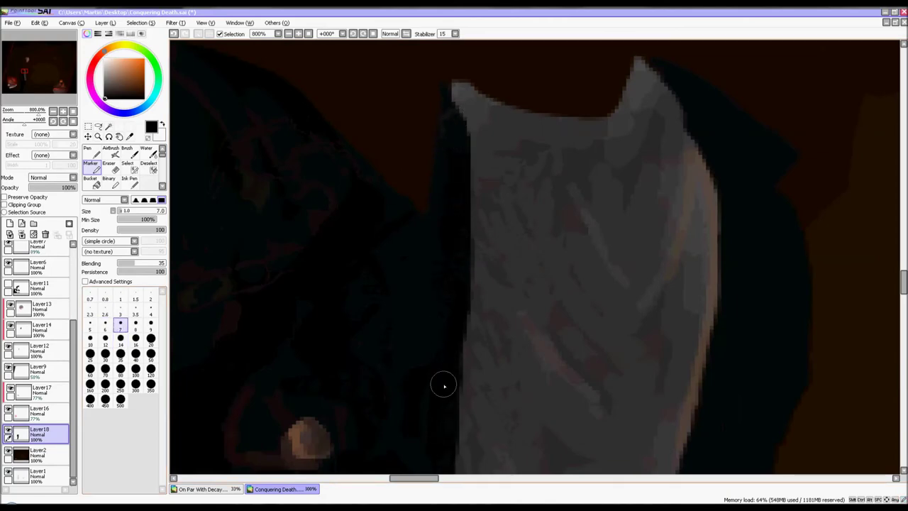
# Fill the jacket's lower front beside the grey shirt with black at size 14 and blending 35.
pyautogui.scroll(-4, 444, 385)
pyautogui.scroll(4, 470, 385)
pyautogui.scroll(-4, 470, 385)
pyautogui.scroll(3, 435, 119)
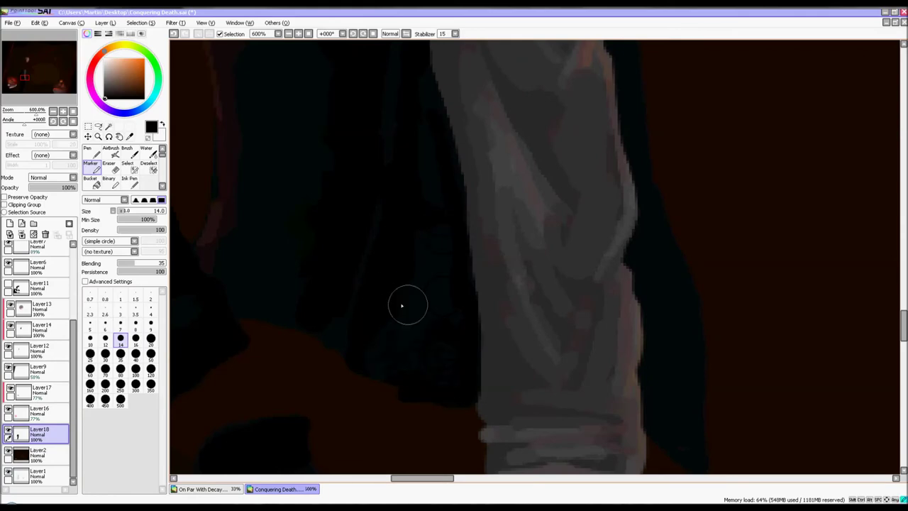
pyautogui.scroll(-4, 461, 305)
pyautogui.scroll(4, 478, 332)
pyautogui.scroll(-5, 487, 379)
pyautogui.scroll(7, 514, 366)
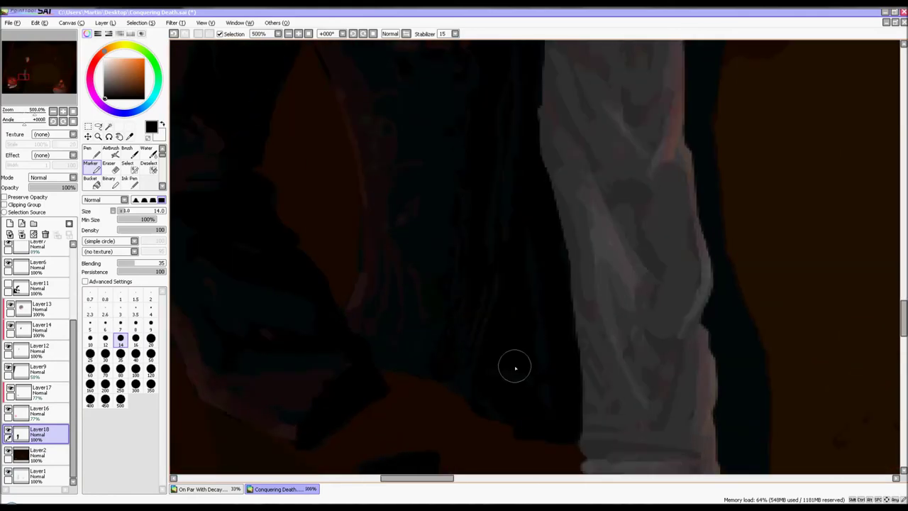
# Paint a thin rim-light line down the jacket's front opening in muted red and light orange at size 3 and blending 80.
pyautogui.click(103, 86)
pyautogui.keyDown('alt'); pyautogui.click(205, 206); pyautogui.keyUp('alt')
pyautogui.click(120, 309)
pyautogui.moveTo(518, 126); pyautogui.dragTo(471, 359)
pyautogui.hotkey('ctrl', 'z')
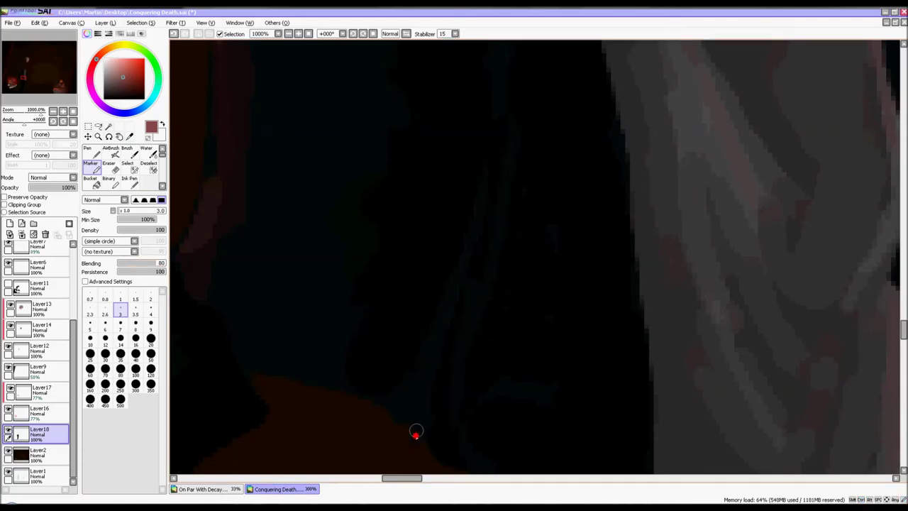
pyautogui.scroll(-2, 461, 268)
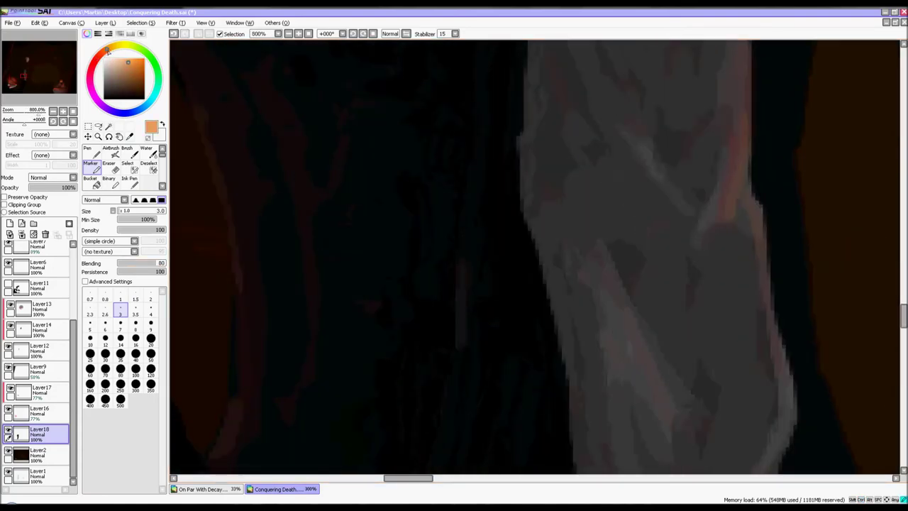
pyautogui.scroll(-2, 443, 427)
pyautogui.scroll(-1, 461, 396)
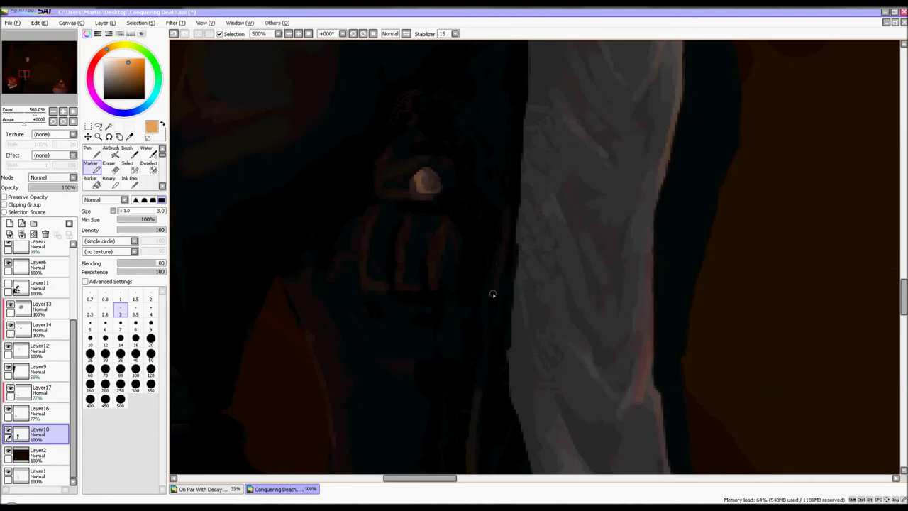
# Extend the light orange rim line up the jacket's front edge toward the collar at size 3.
pyautogui.scroll(-2, 500, 212)
pyautogui.scroll(6, 483, 314)
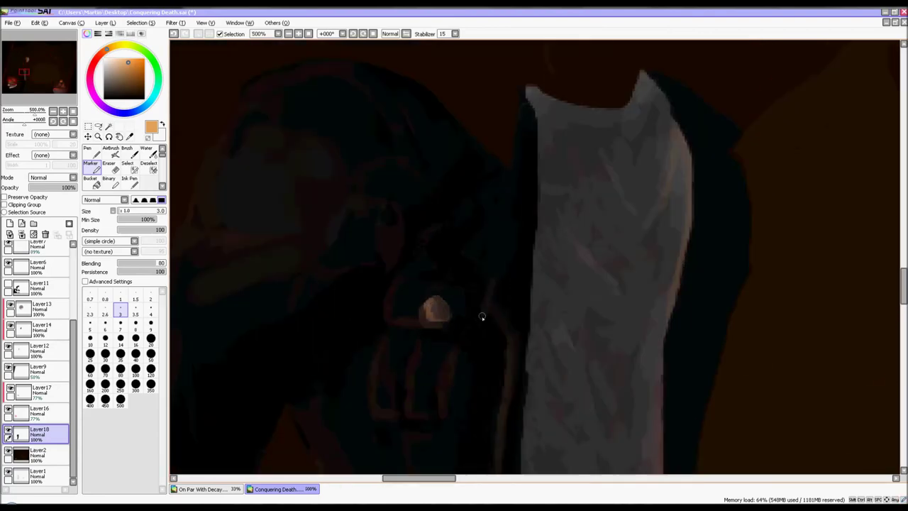
pyautogui.scroll(-4, 411, 284)
pyautogui.scroll(4, 439, 229)
pyautogui.moveTo(465, 312); pyautogui.dragTo(542, 148)
# Strengthen the lower part of the front rim line with deep orange at size 3 and blending 80.
pyautogui.scroll(-8, 466, 254)
pyautogui.scroll(6, 465, 316)
pyautogui.scroll(4, 464, 180)
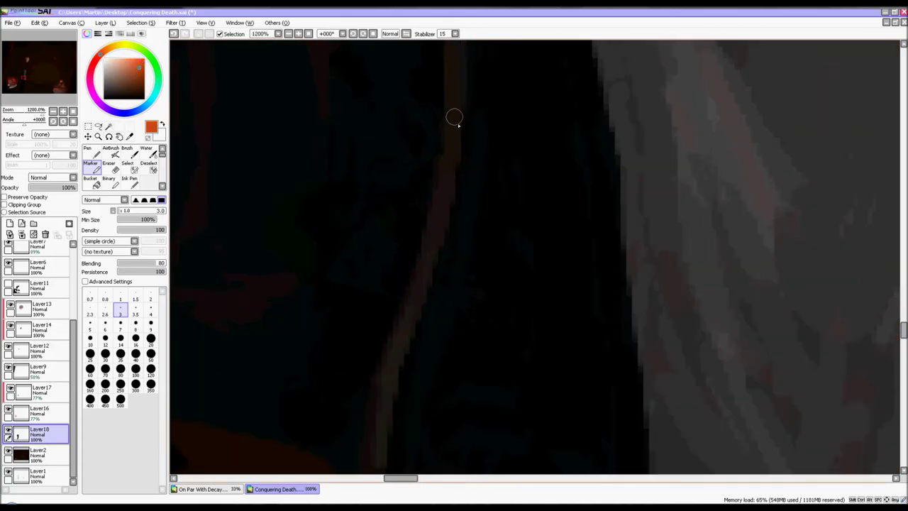
# Darken the jacket's inner strip between the rim line and the grey shirt with sampled black at size 14 and blending 80.
pyautogui.scroll(-3, 365, 300)
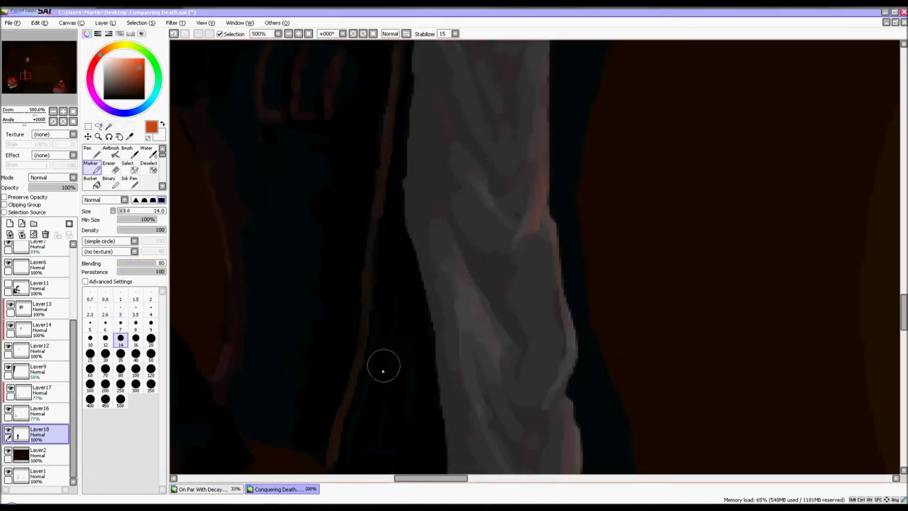
pyautogui.keyDown('alt'); pyautogui.click(411, 380); pyautogui.keyUp('alt')
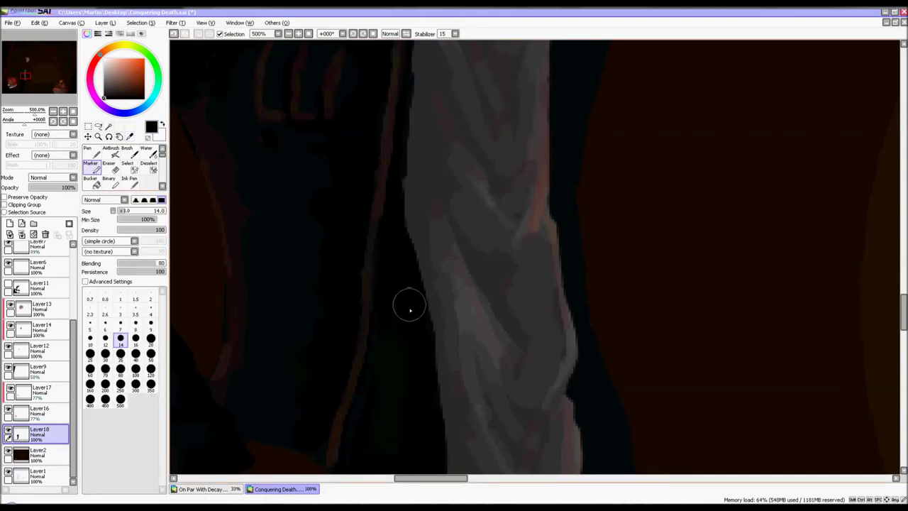
pyautogui.scroll(-8, 373, 314)
pyautogui.scroll(10, 411, 425)
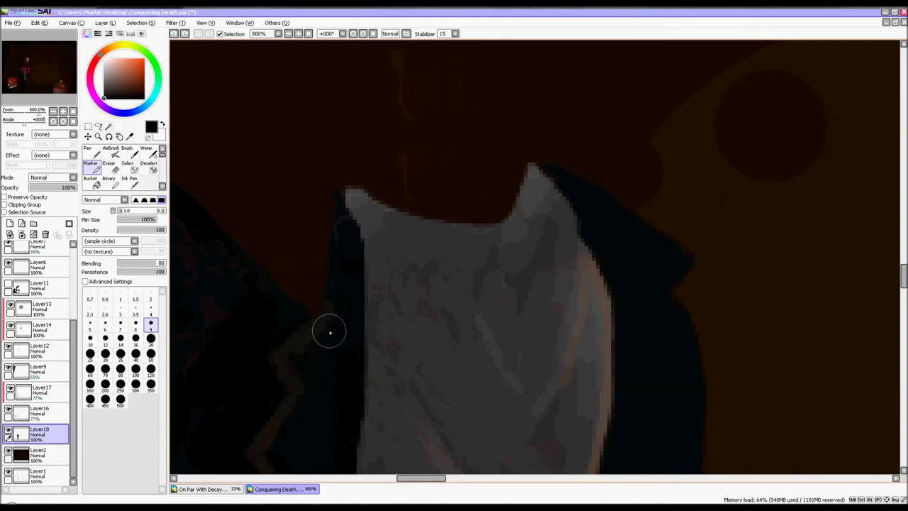
pyautogui.scroll(-2, 330, 325)
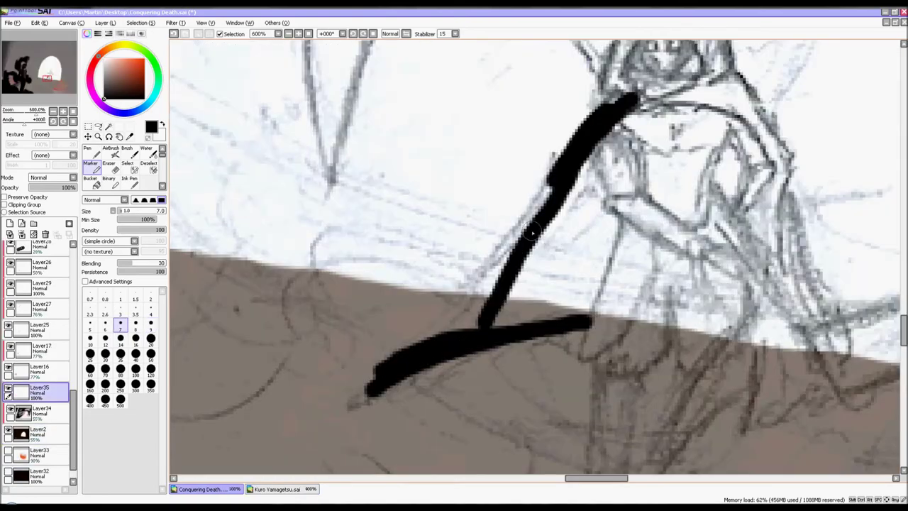
# Fill the rear sweep of the small hooded figure's cloak with black on Layer35 at size 7 and blending 30.
pyautogui.moveTo(539, 220); pyautogui.dragTo(454, 326)
pyautogui.moveTo(611, 225); pyautogui.dragTo(580, 315)
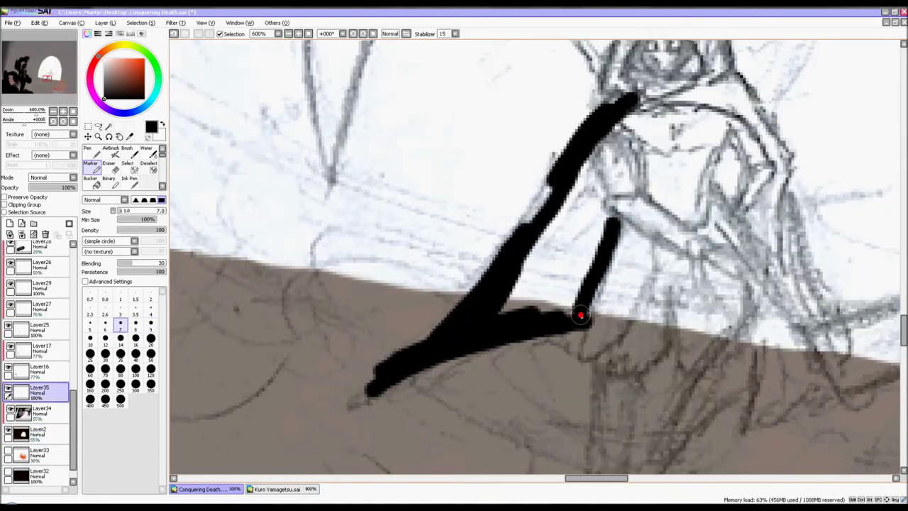
pyautogui.moveTo(507, 325)
pyautogui.mouseDown()
pyautogui.moveTo(575, 248)
pyautogui.moveTo(560, 262)
pyautogui.moveTo(588, 187)
pyautogui.moveTo(491, 271)
pyautogui.mouseUp()
pyautogui.scroll(-6, 463, 307)
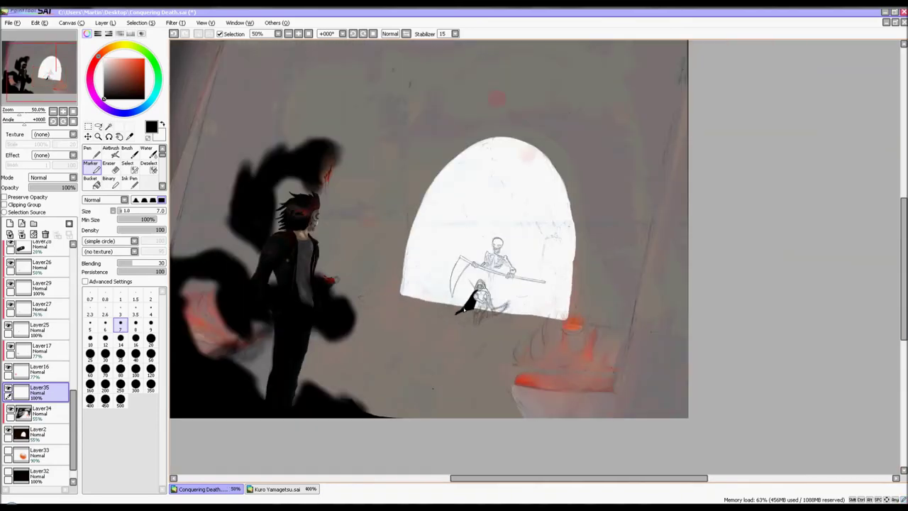
# Paint the small figure's hood and neckline solid black around the skull face with the marker at size 7.
pyautogui.scroll(8, 489, 278)
pyautogui.moveTo(399, 329)
pyautogui.mouseDown()
pyautogui.moveTo(443, 308)
pyautogui.moveTo(501, 173)
pyautogui.moveTo(510, 324)
pyautogui.moveTo(606, 327)
pyautogui.moveTo(571, 317)
pyautogui.moveTo(546, 99)
pyautogui.moveTo(499, 126)
pyautogui.moveTo(406, 212)
pyautogui.moveTo(488, 90)
pyautogui.moveTo(622, 154)
pyautogui.moveTo(623, 181)
pyautogui.mouseUp()
pyautogui.moveTo(555, 123); pyautogui.dragTo(516, 106)
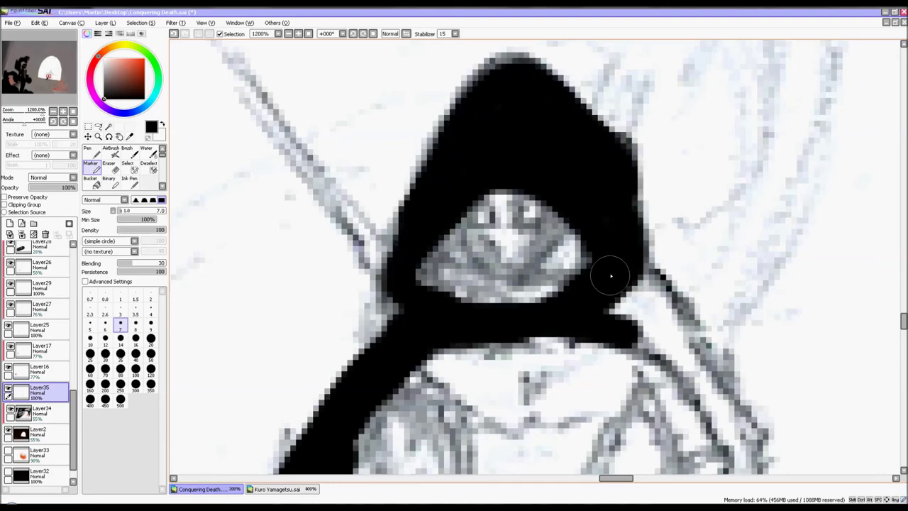
pyautogui.scroll(-4, 609, 294)
pyautogui.scroll(4, 652, 361)
# Clean up the black hood and extend the cloak over the figure's far shoulder and behind the elbow.
pyautogui.moveTo(514, 147)
pyautogui.mouseDown()
pyautogui.moveTo(621, 264)
pyautogui.moveTo(573, 331)
pyautogui.mouseUp()
pyautogui.moveTo(510, 117)
pyautogui.mouseDown()
pyautogui.moveTo(512, 102)
pyautogui.moveTo(511, 118)
pyautogui.moveTo(524, 133)
pyautogui.mouseUp()
pyautogui.scroll(-3, 581, 163)
pyautogui.scroll(3, 594, 241)
pyautogui.moveTo(607, 202); pyautogui.dragTo(581, 333)
pyautogui.scroll(-5, 581, 332)
pyautogui.scroll(4, 575, 256)
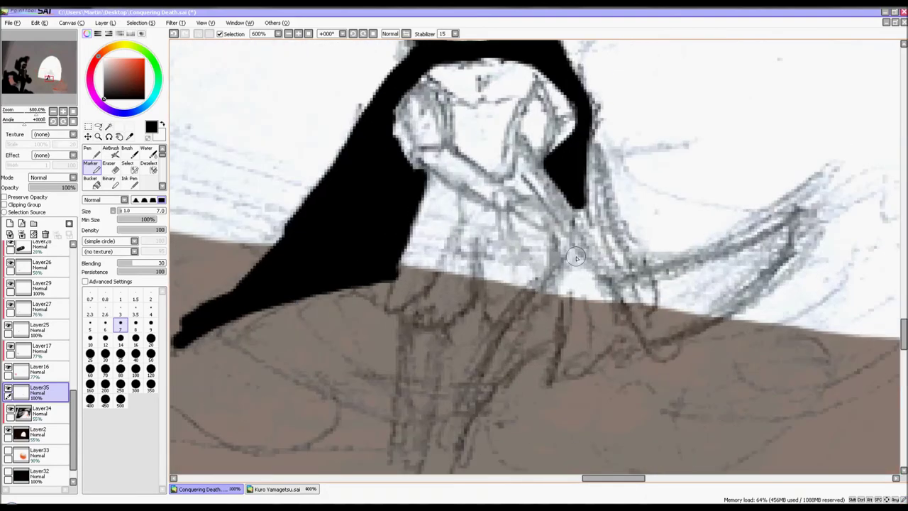
# Paint the cloak's lower flap beside the legs and its outer edge down to the sword hand in black.
pyautogui.moveTo(575, 256)
pyautogui.mouseDown()
pyautogui.moveTo(481, 365)
pyautogui.moveTo(531, 349)
pyautogui.moveTo(555, 378)
pyautogui.moveTo(621, 329)
pyautogui.moveTo(598, 305)
pyautogui.moveTo(567, 326)
pyautogui.mouseUp()
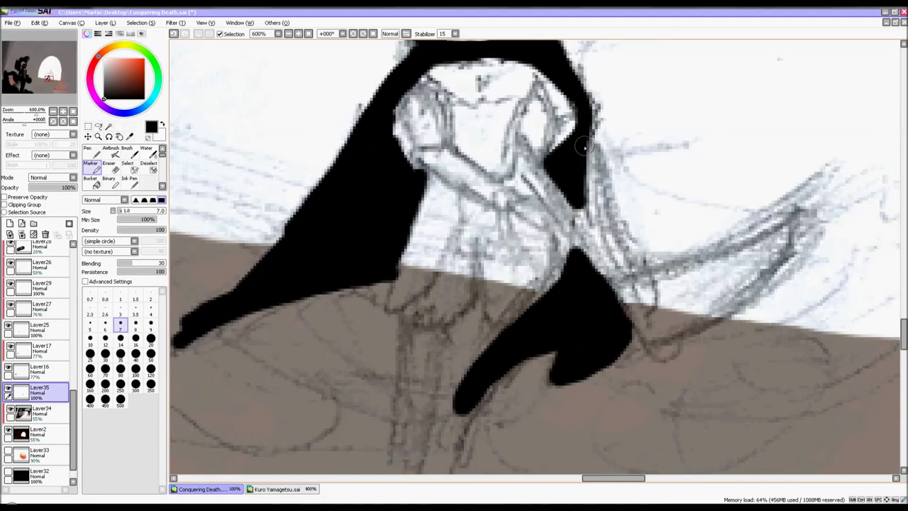
pyautogui.scroll(-4, 576, 133)
pyautogui.scroll(5, 589, 170)
pyautogui.moveTo(588, 170)
pyautogui.mouseDown()
pyautogui.moveTo(634, 298)
pyautogui.moveTo(581, 174)
pyautogui.moveTo(559, 212)
pyautogui.moveTo(627, 299)
pyautogui.moveTo(647, 287)
pyautogui.mouseUp()
pyautogui.scroll(-5, 584, 190)
pyautogui.scroll(3, 558, 214)
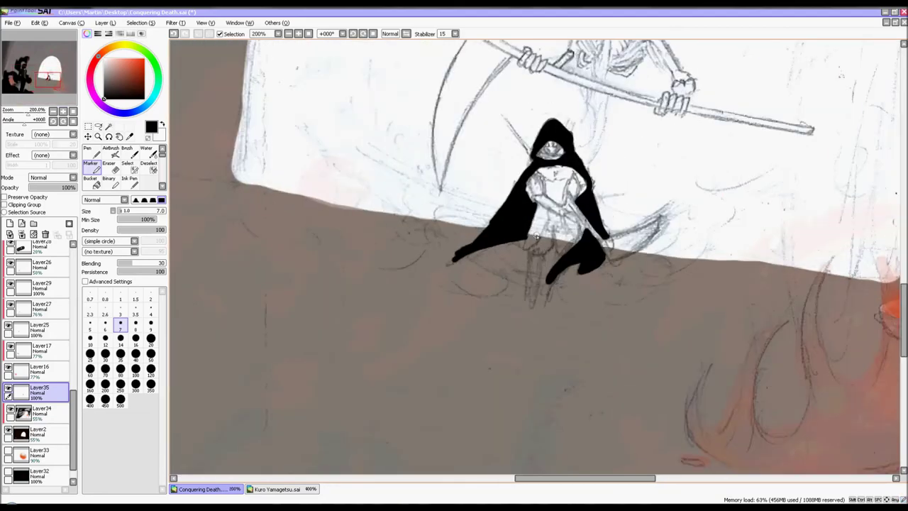
# Fill the gap between the small figure's torso and bent arm with black at size 7.
pyautogui.scroll(4, 531, 207)
pyautogui.moveTo(523, 183); pyautogui.dragTo(544, 303)
pyautogui.moveTo(760, 167)
pyautogui.mouseDown()
pyautogui.moveTo(754, 184)
pyautogui.moveTo(766, 153)
pyautogui.mouseUp()
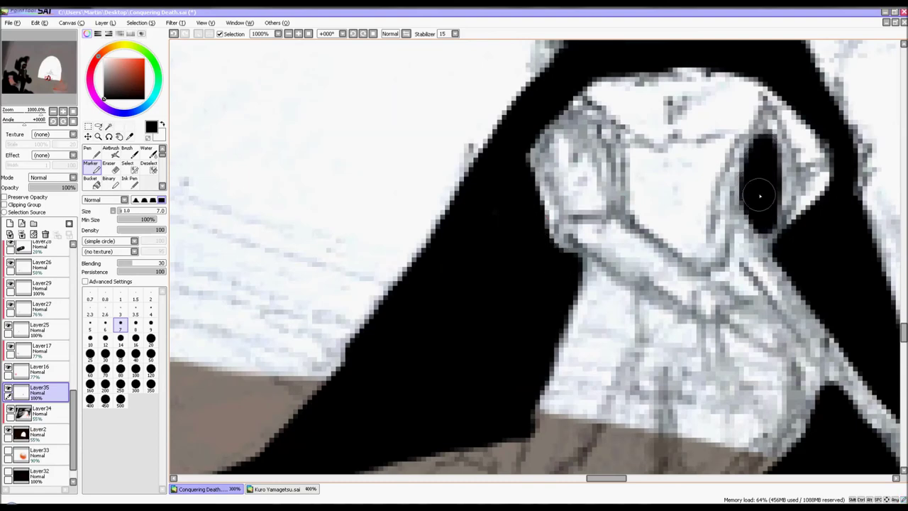
pyautogui.scroll(-5, 759, 194)
pyautogui.scroll(6, 738, 153)
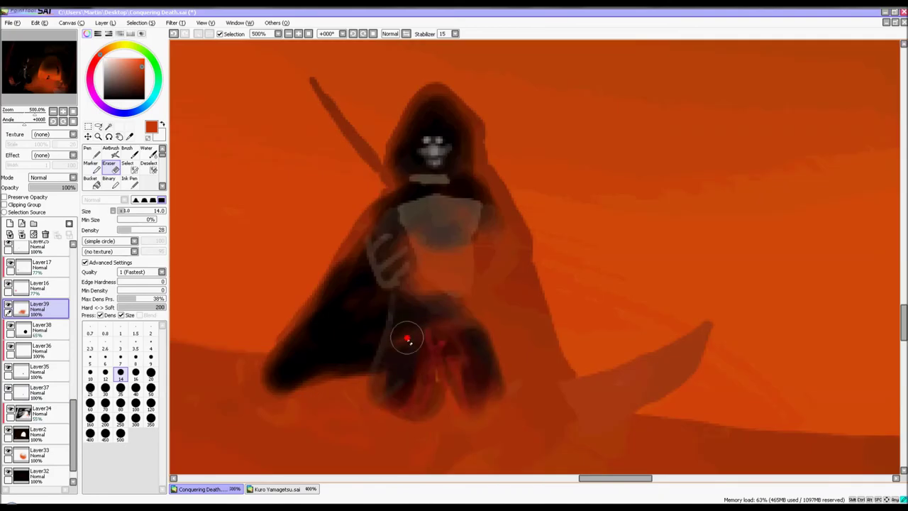
# Erase the orange glow on Layer39 covering the cloaked figure's legs and cloak at size 14 and density 28.
pyautogui.moveTo(405, 338)
pyautogui.mouseDown()
pyautogui.moveTo(503, 329)
pyautogui.moveTo(538, 419)
pyautogui.moveTo(432, 237)
pyautogui.moveTo(395, 347)
pyautogui.moveTo(493, 251)
pyautogui.moveTo(486, 337)
pyautogui.mouseUp()
pyautogui.scroll(-1, 394, 340)
pyautogui.moveTo(294, 266); pyautogui.dragTo(450, 212)
pyautogui.scroll(-4, 433, 184)
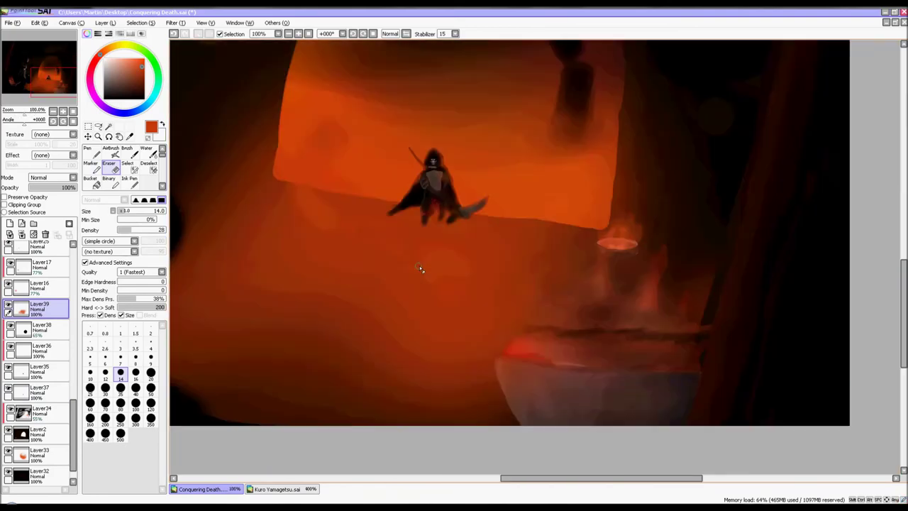
# Erase a wide dark shadow shape out of the orange ground in front of the cloaked figure at eraser size 80.
pyautogui.scroll(1, 419, 270)
pyautogui.click(112, 92)
pyautogui.click(121, 404)
pyautogui.moveTo(330, 337)
pyautogui.mouseDown()
pyautogui.moveTo(426, 240)
pyautogui.moveTo(404, 271)
pyautogui.moveTo(379, 282)
pyautogui.mouseUp()
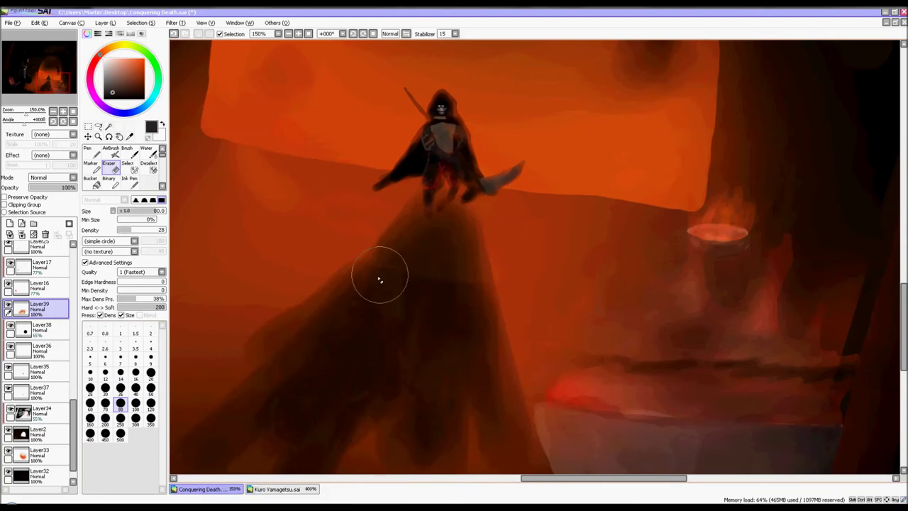
pyautogui.scroll(-3, 437, 302)
pyautogui.scroll(1, 437, 302)
pyautogui.moveTo(277, 393); pyautogui.dragTo(435, 354)
# Airbrush red glow around the arch and soft red spots into the dark upper background.
pyautogui.click(110, 151)
pyautogui.moveTo(319, 206)
pyautogui.mouseDown()
pyautogui.moveTo(378, 274)
pyautogui.moveTo(580, 224)
pyautogui.mouseUp()
pyautogui.scroll(-5, 460, 220)
pyautogui.moveTo(351, 175); pyautogui.dragTo(333, 137)
pyautogui.moveTo(403, 139); pyautogui.dragTo(423, 148)
# Airbrush bright red along the arch's side and bottom edges at size 80 and density 67.
pyautogui.click(111, 167)
pyautogui.click(63, 188)
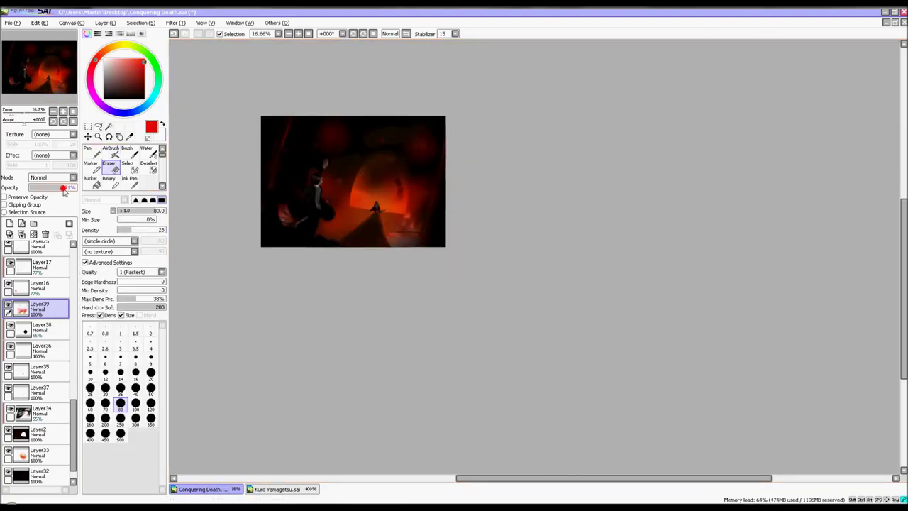
pyautogui.scroll(4, 407, 212)
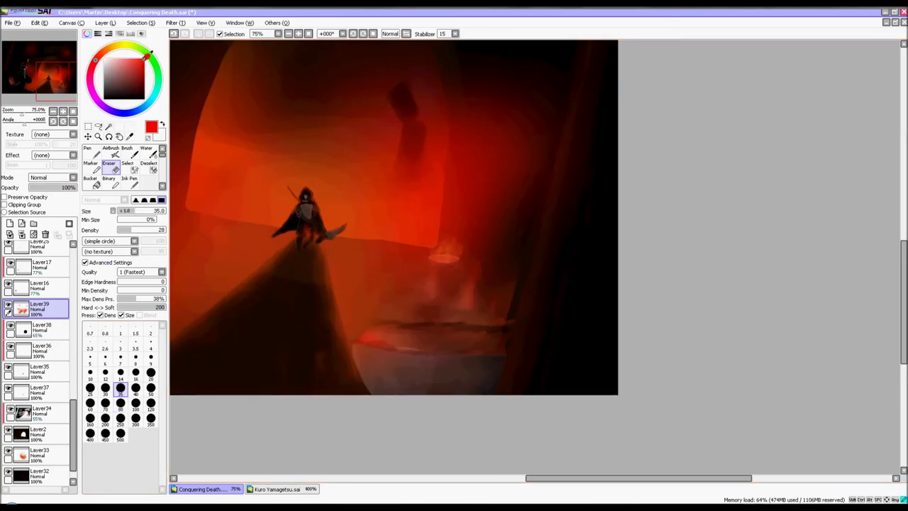
pyautogui.press('v')
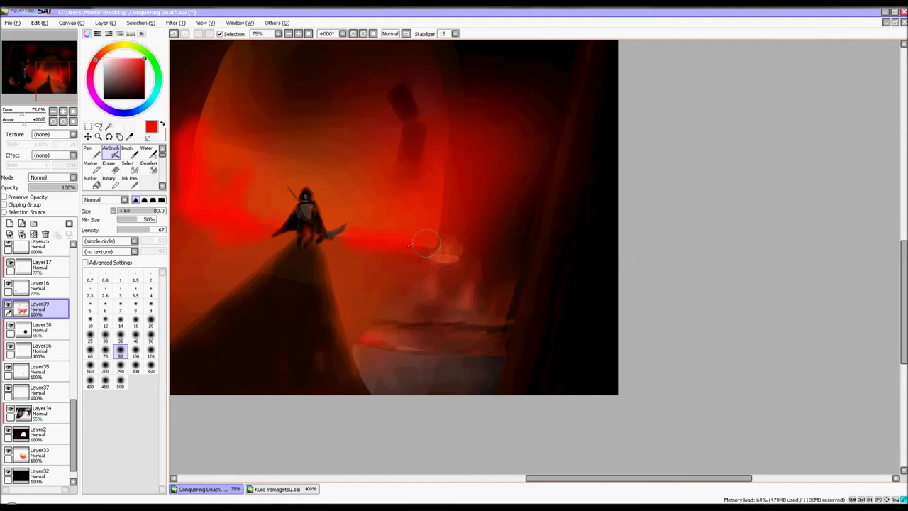
pyautogui.scroll(-4, 356, 220)
pyautogui.scroll(4, 272, 229)
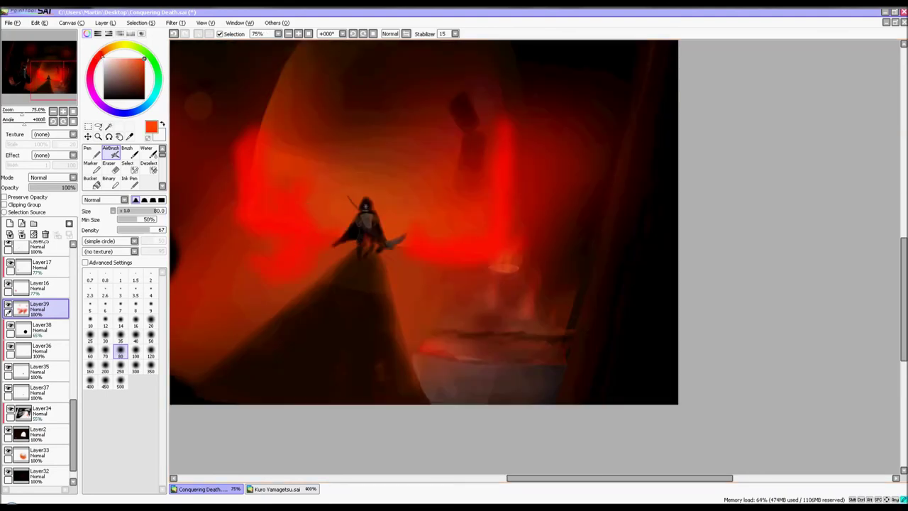
# Airbrush large orange flames over the arch around the cloaked figure at size 250 and density 67.
pyautogui.moveTo(322, 234)
pyautogui.mouseDown()
pyautogui.moveTo(254, 253)
pyautogui.moveTo(216, 213)
pyautogui.mouseUp()
pyautogui.moveTo(425, 234)
pyautogui.mouseDown()
pyautogui.moveTo(472, 302)
pyautogui.moveTo(341, 149)
pyautogui.mouseUp()
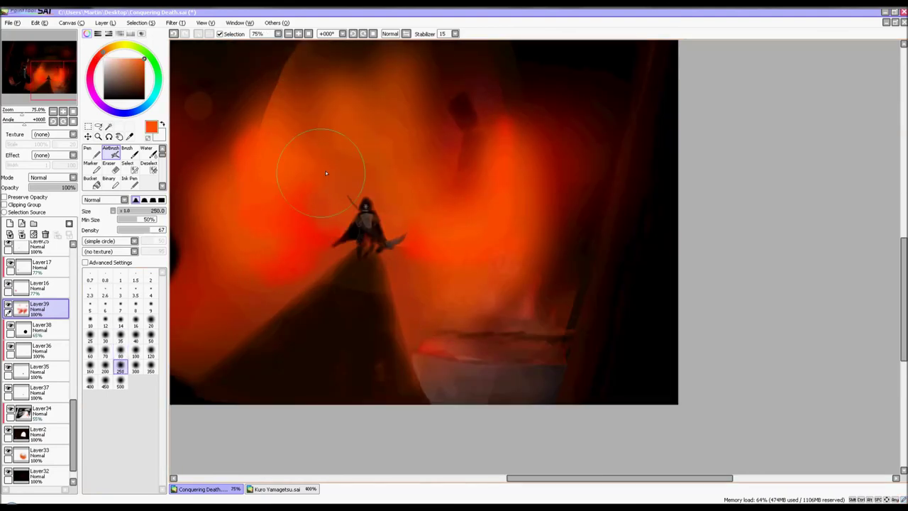
pyautogui.scroll(-5, 324, 196)
# Airbrush yellow highlights into the flames on both sides of and above the cloaked figure.
pyautogui.click(119, 45)
pyautogui.scroll(4, 317, 198)
pyautogui.moveTo(295, 206); pyautogui.dragTo(259, 274)
pyautogui.moveTo(417, 221); pyautogui.dragTo(370, 105)
pyautogui.moveTo(405, 244)
pyautogui.mouseDown()
pyautogui.moveTo(410, 280)
pyautogui.moveTo(331, 280)
pyautogui.moveTo(243, 254)
pyautogui.moveTo(242, 227)
pyautogui.mouseUp()
# Erase the fire glow spilling past the arch and over the foreground and brazier at size 250 and density 28.
pyautogui.press('e')
pyautogui.hotkey('ctrl', 'z')
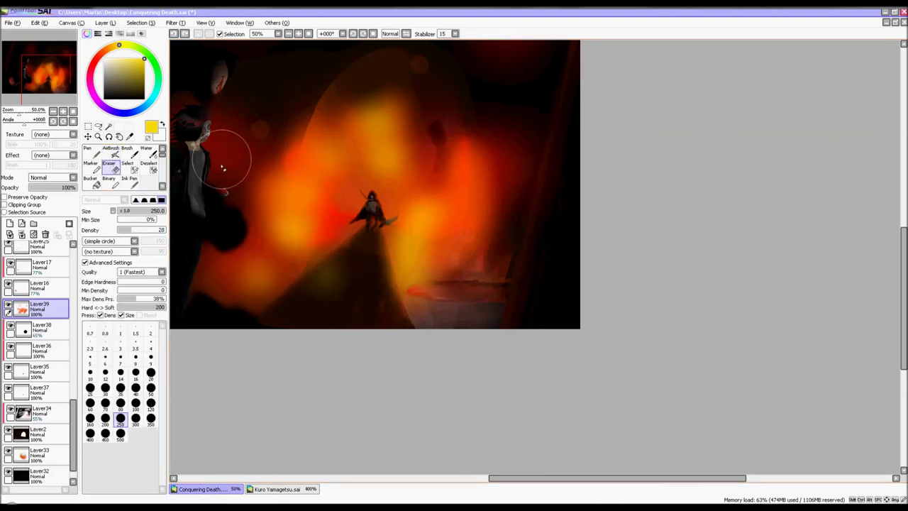
pyautogui.moveTo(51, 188); pyautogui.dragTo(81, 189)
pyautogui.moveTo(513, 172)
pyautogui.mouseDown()
pyautogui.moveTo(497, 207)
pyautogui.moveTo(462, 179)
pyautogui.mouseUp()
pyautogui.hotkey('ctrl', 'z')
pyautogui.moveTo(468, 249)
pyautogui.mouseDown()
pyautogui.moveTo(487, 257)
pyautogui.moveTo(432, 294)
pyautogui.moveTo(390, 300)
pyautogui.moveTo(315, 269)
pyautogui.moveTo(239, 135)
pyautogui.moveTo(245, 213)
pyautogui.mouseUp()
pyautogui.moveTo(264, 144)
pyautogui.mouseDown()
pyautogui.moveTo(222, 271)
pyautogui.moveTo(277, 283)
pyautogui.mouseUp()
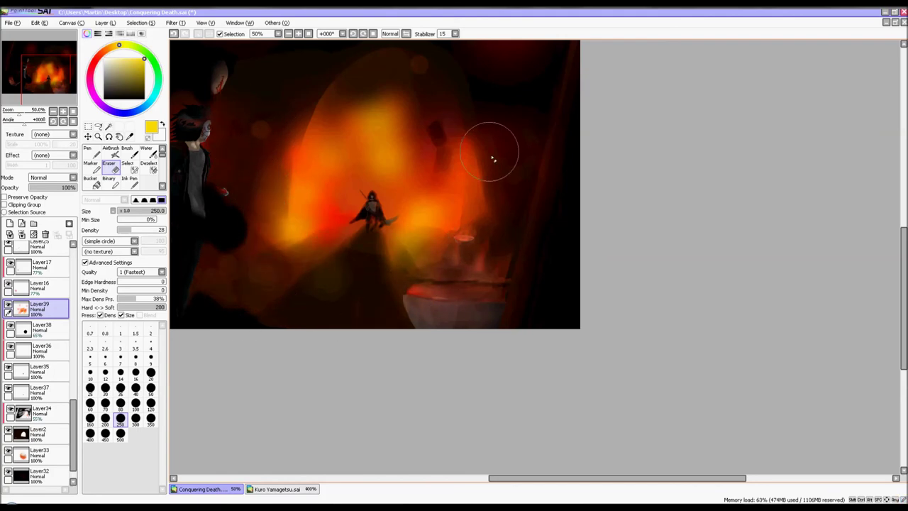
pyautogui.scroll(-4, 500, 199)
pyautogui.scroll(3, 500, 168)
pyautogui.moveTo(497, 188)
pyautogui.mouseDown()
pyautogui.moveTo(457, 218)
pyautogui.moveTo(502, 232)
pyautogui.mouseUp()
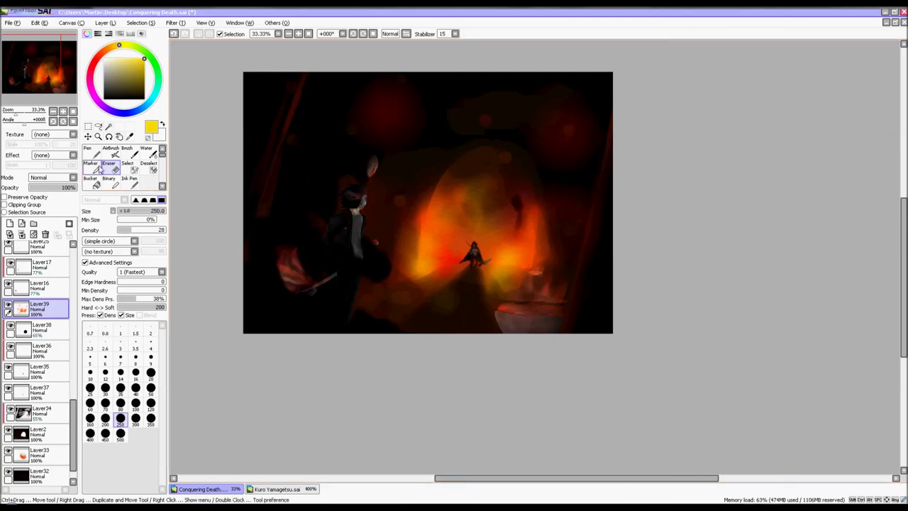
# Erase stray glow around the cloaked figure and its shadow with the eraser at size 14.
pyautogui.click(121, 375)
pyautogui.scroll(-7, 185, 261)
pyautogui.scroll(8, 185, 256)
pyautogui.scroll(1, 373, 369)
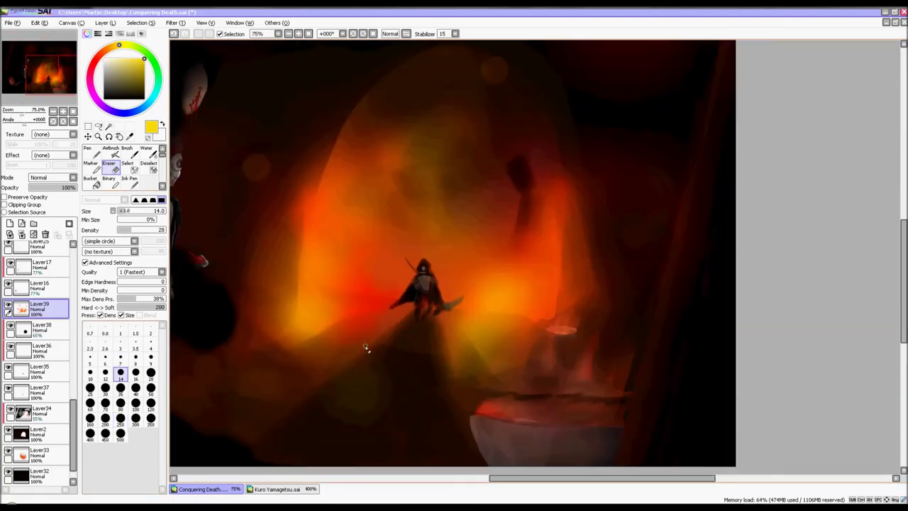
pyautogui.moveTo(226, 292)
pyautogui.mouseDown()
pyautogui.moveTo(508, 350)
pyautogui.moveTo(677, 324)
pyautogui.moveTo(260, 312)
pyautogui.moveTo(315, 331)
pyautogui.moveTo(628, 314)
pyautogui.mouseUp()
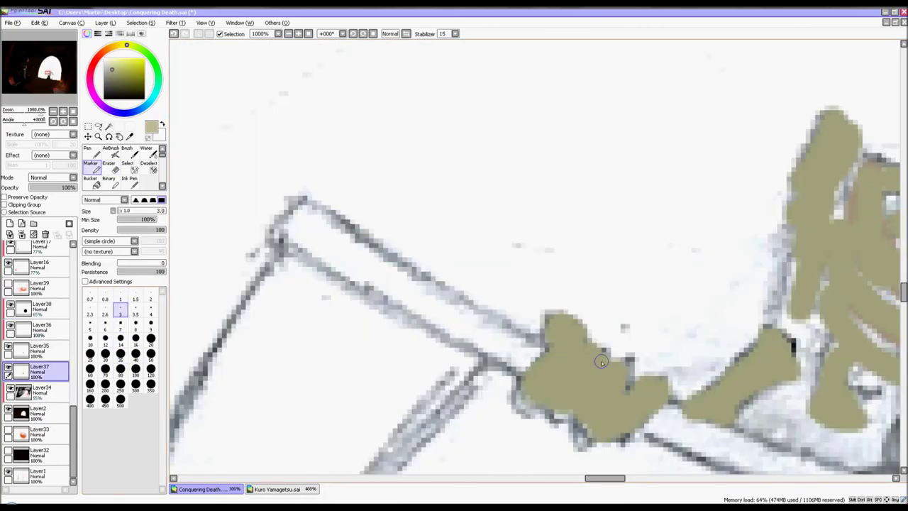
# Highlight the skeleton's fingers and forearm on Layer37 with lighter olive at size 3 and blending 0.
pyautogui.scroll(2, 560, 369)
pyautogui.moveTo(519, 394)
pyautogui.mouseDown()
pyautogui.moveTo(550, 290)
pyautogui.moveTo(568, 410)
pyautogui.moveTo(632, 384)
pyautogui.moveTo(594, 449)
pyautogui.moveTo(666, 421)
pyautogui.mouseUp()
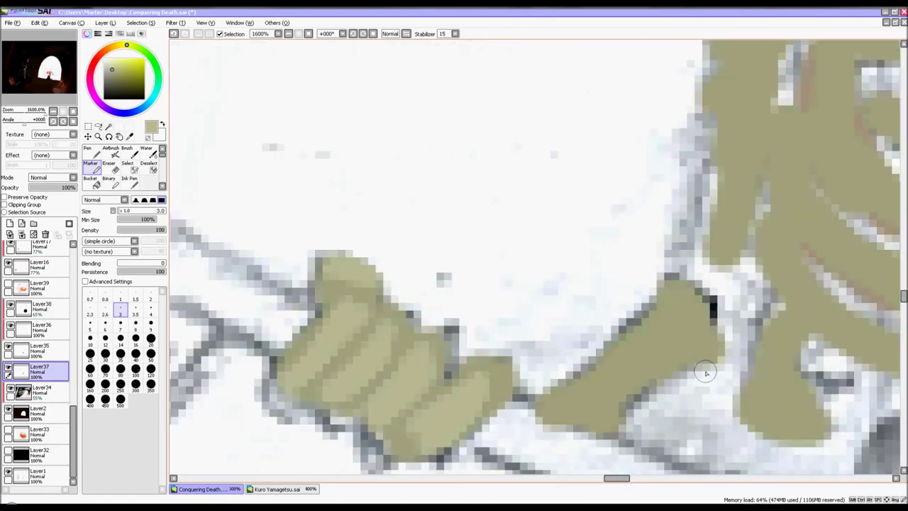
pyautogui.moveTo(705, 372)
pyautogui.mouseDown()
pyautogui.moveTo(675, 335)
pyautogui.moveTo(603, 375)
pyautogui.mouseUp()
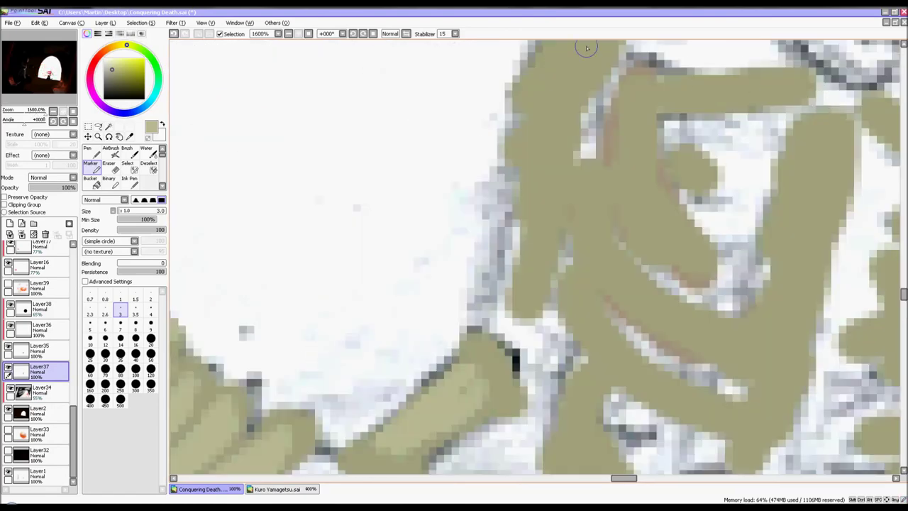
# Add light olive highlights along the skeleton's upper arm, ribs and collarbone at size 3.
pyautogui.moveTo(583, 45)
pyautogui.mouseDown()
pyautogui.moveTo(537, 203)
pyautogui.moveTo(594, 237)
pyautogui.moveTo(729, 390)
pyautogui.mouseUp()
pyautogui.moveTo(624, 90); pyautogui.dragTo(689, 248)
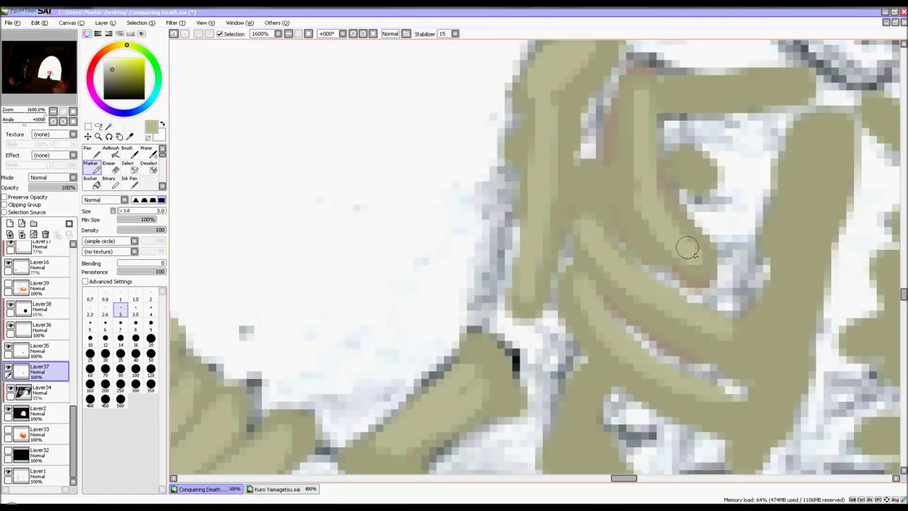
pyautogui.moveTo(595, 186); pyautogui.dragTo(695, 166)
pyautogui.moveTo(691, 98); pyautogui.dragTo(808, 93)
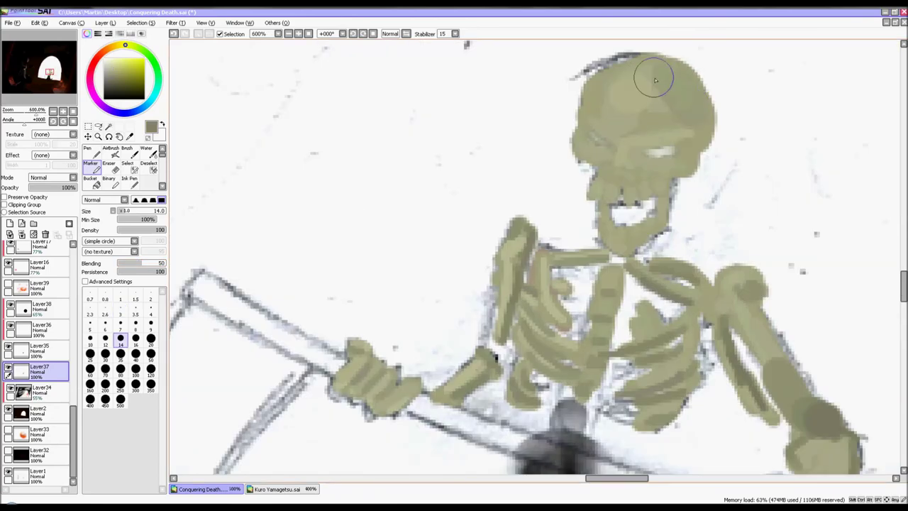
# Shade the skull's crown, side and jaw with darker grey-olive at blending 50, reducing the size from 14 to 5.
pyautogui.moveTo(652, 75); pyautogui.dragTo(634, 83)
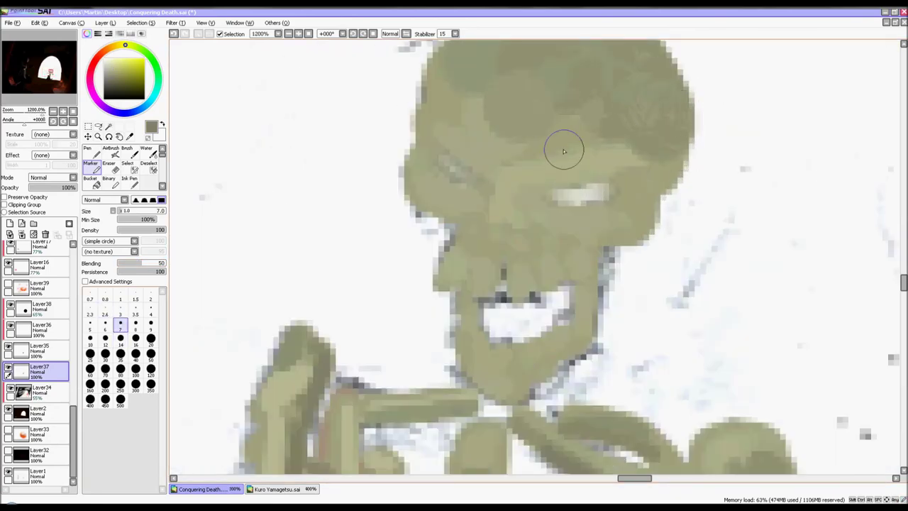
pyautogui.moveTo(670, 183)
pyautogui.mouseDown()
pyautogui.moveTo(664, 162)
pyautogui.moveTo(620, 248)
pyautogui.mouseUp()
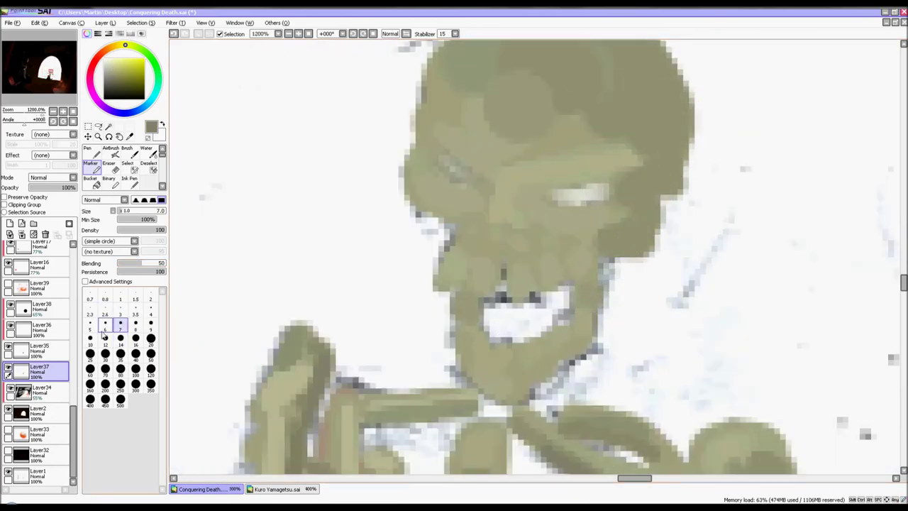
pyautogui.moveTo(583, 344); pyautogui.dragTo(508, 383)
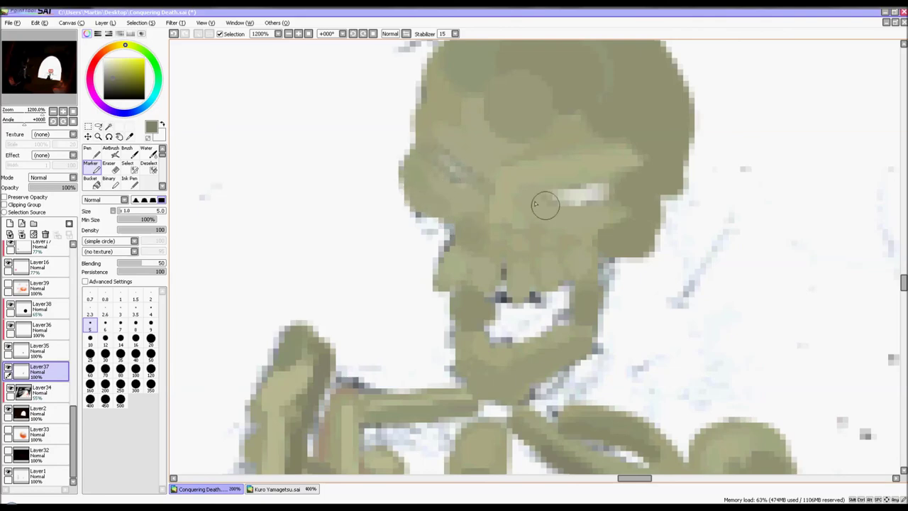
# Shade the skull's eye sockets at size 5, then its nose and upper teeth area at size 3.
pyautogui.moveTo(457, 177); pyautogui.dragTo(543, 204)
pyautogui.click(120, 310)
pyautogui.scroll(1, 468, 264)
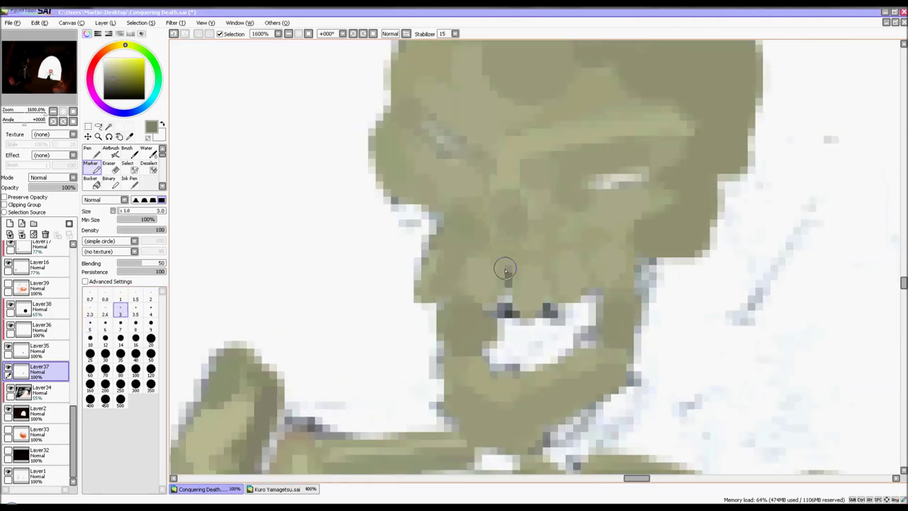
pyautogui.moveTo(496, 276); pyautogui.dragTo(587, 254)
pyautogui.scroll(-9, 616, 351)
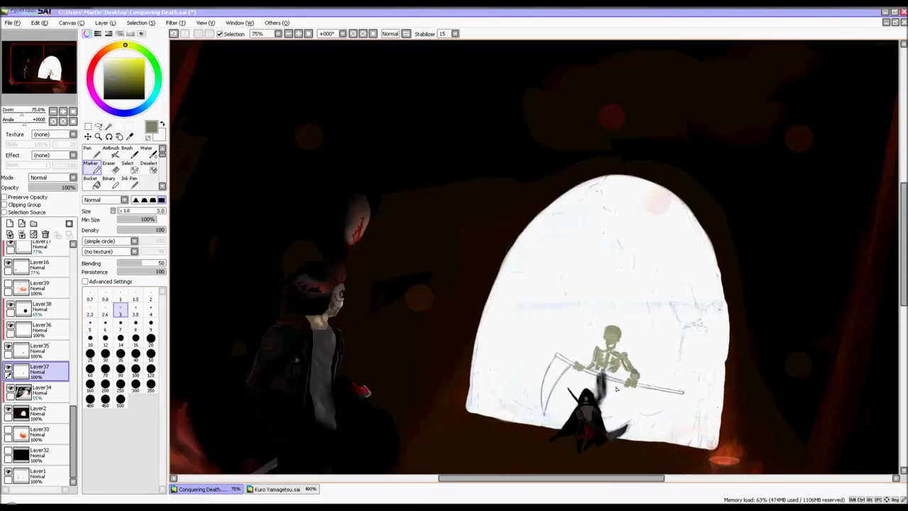
# Add a new layer and place it directly beneath the skeleton's Layer37.
pyautogui.click(10, 222)
pyautogui.moveTo(37, 372); pyautogui.dragTo(35, 402)
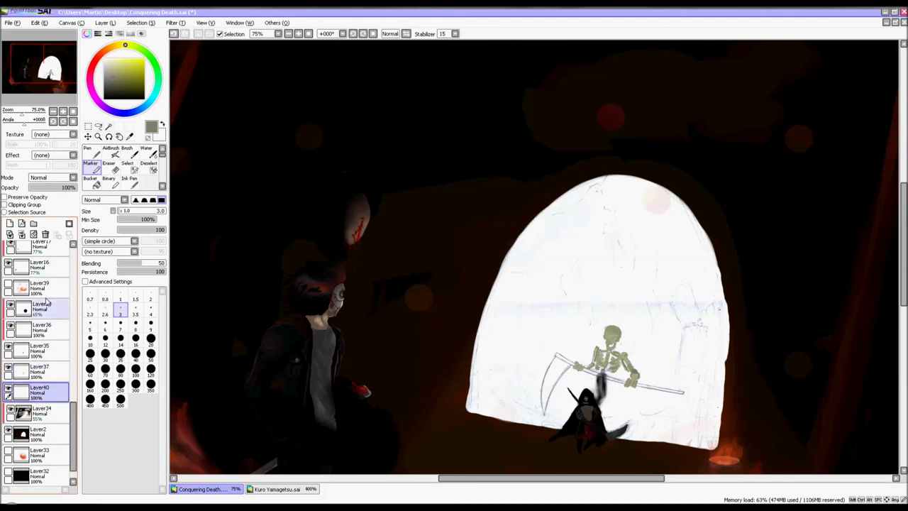
# Paint the scythe's shaft from end to end in dark brown with the marker at size 14 and blending 50.
pyautogui.click(130, 136)
pyautogui.click(106, 49)
pyautogui.click(137, 87)
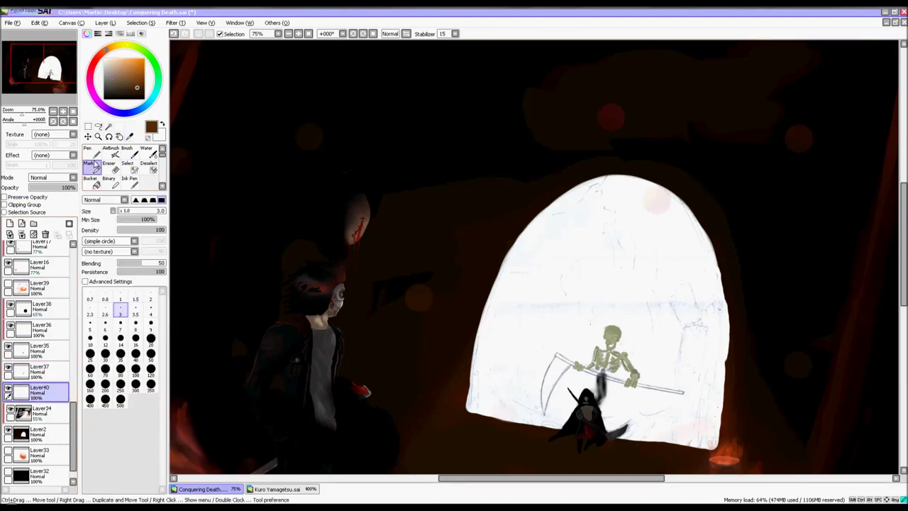
pyautogui.click(96, 167)
pyautogui.scroll(3, 656, 388)
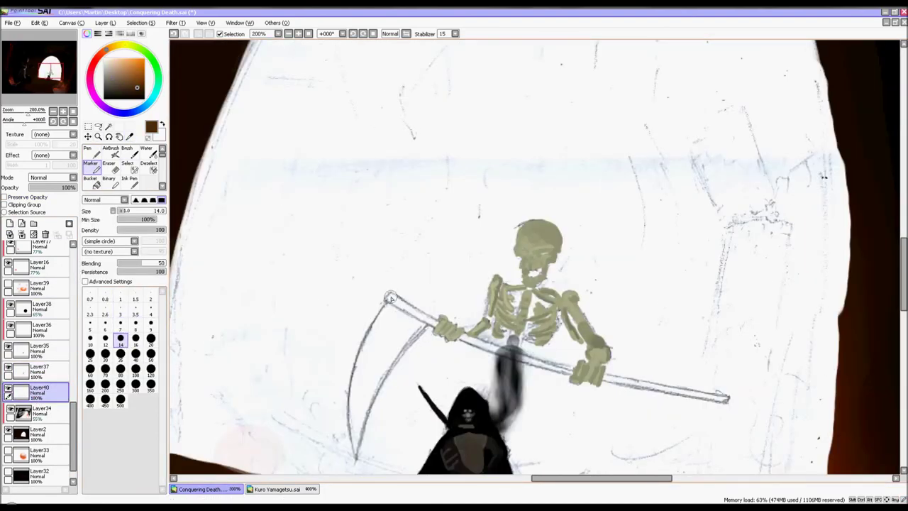
pyautogui.moveTo(519, 355); pyautogui.dragTo(716, 390)
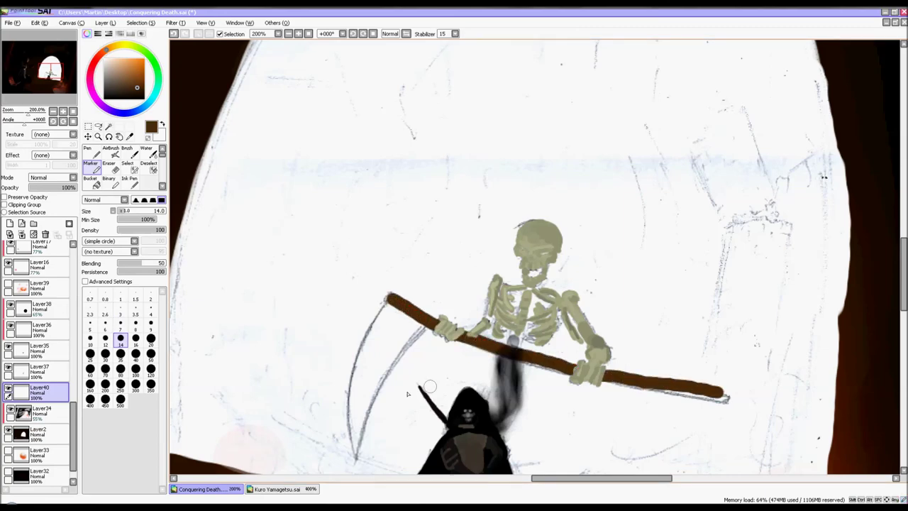
pyautogui.scroll(2, 362, 407)
pyautogui.moveTo(318, 247)
pyautogui.mouseDown()
pyautogui.moveTo(490, 326)
pyautogui.moveTo(886, 415)
pyautogui.mouseUp()
pyautogui.hotkey('ctrl', 'z')
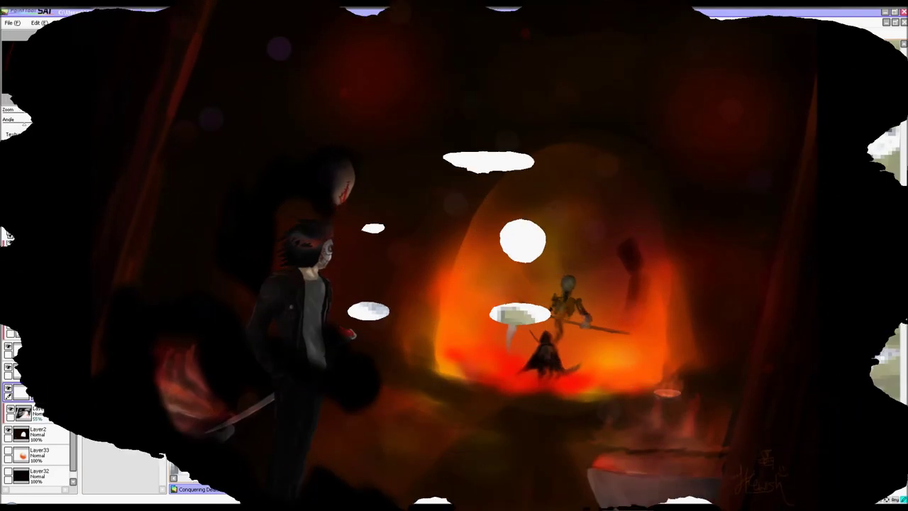